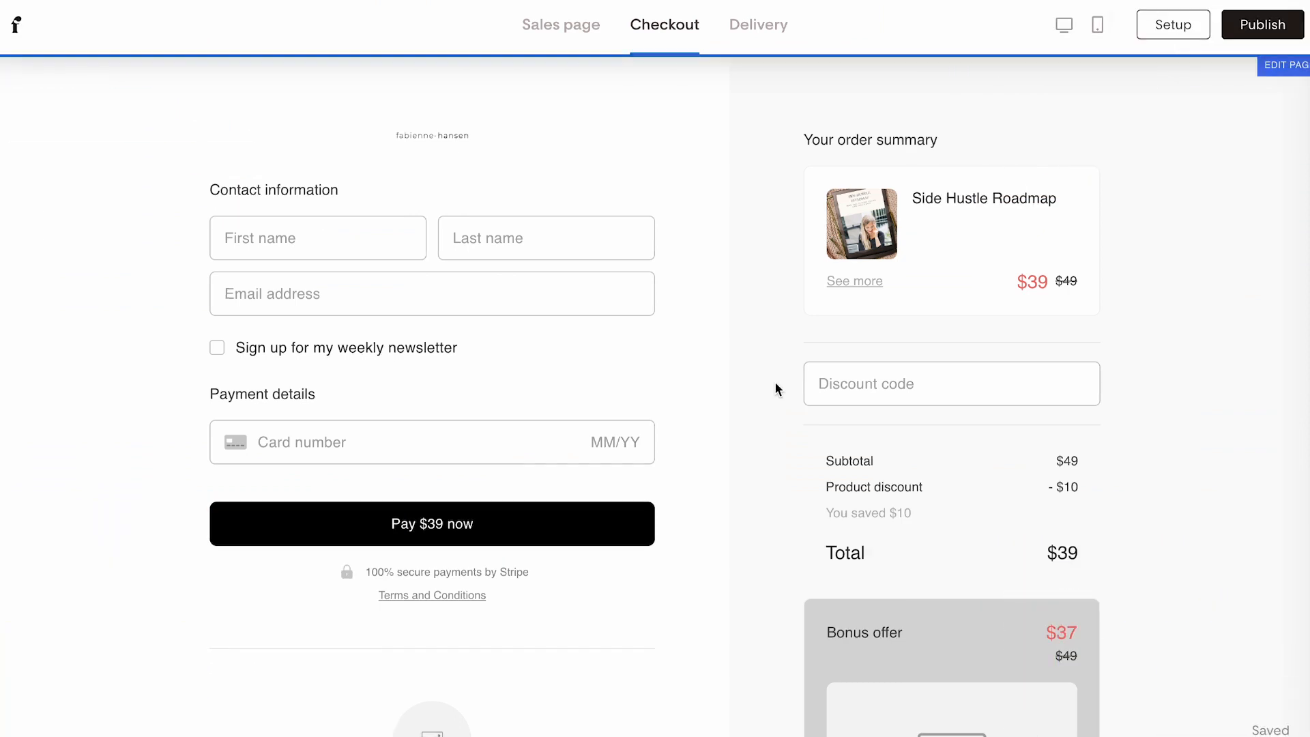
Look through the checkout page and the delivery page of the Side Hustle Roadmap product.
{"action": "scroll", "coordinate": [776, 389], "scroll_direction": "down", "scroll_amount": 5}
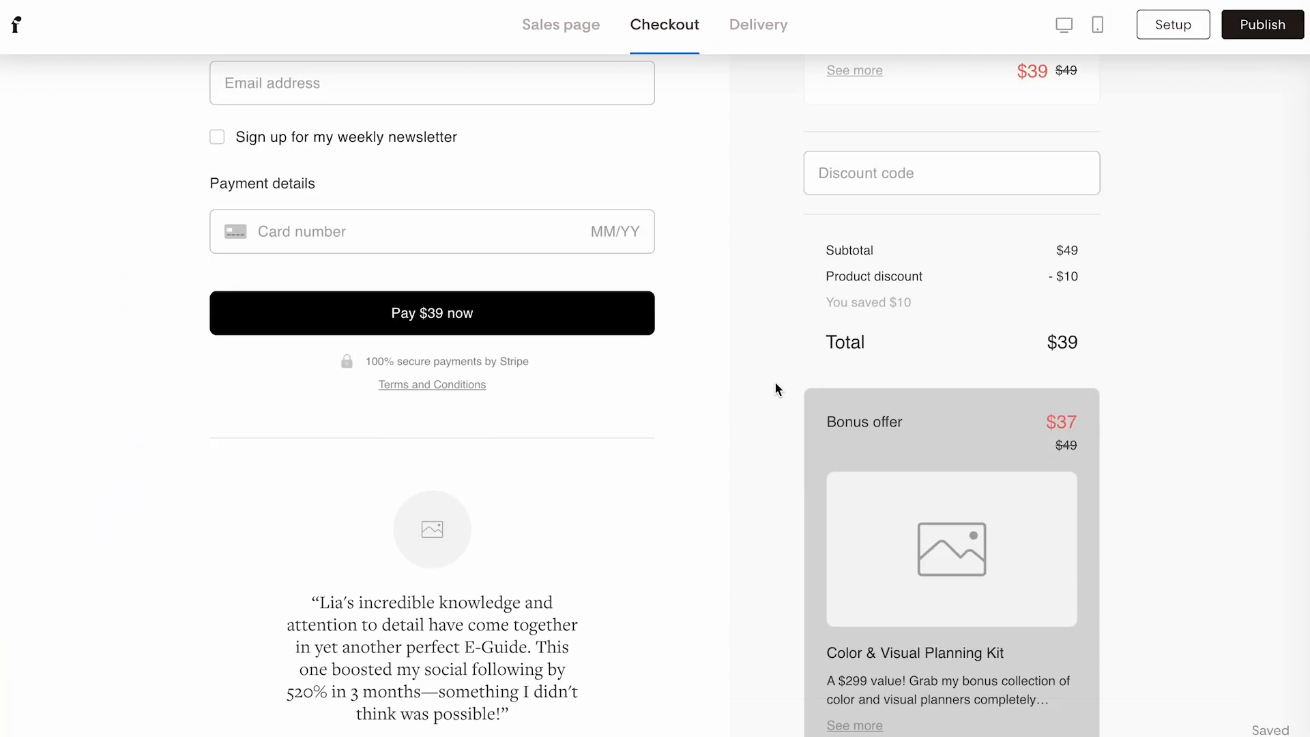
{"action": "left_click", "coordinate": [758, 27]}
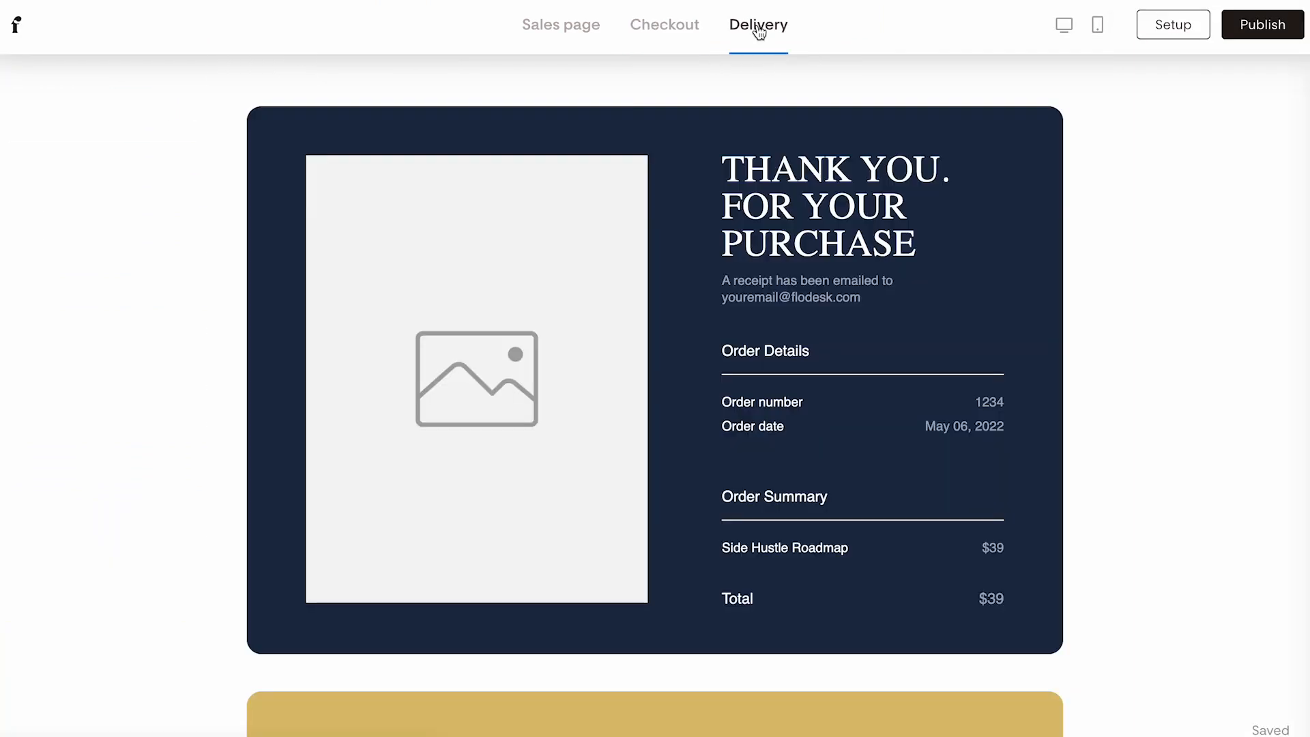
{"action": "scroll", "coordinate": [727, 388], "scroll_direction": "down", "scroll_amount": 4}
{"action": "scroll", "coordinate": [724, 387], "scroll_direction": "down", "scroll_amount": 15}
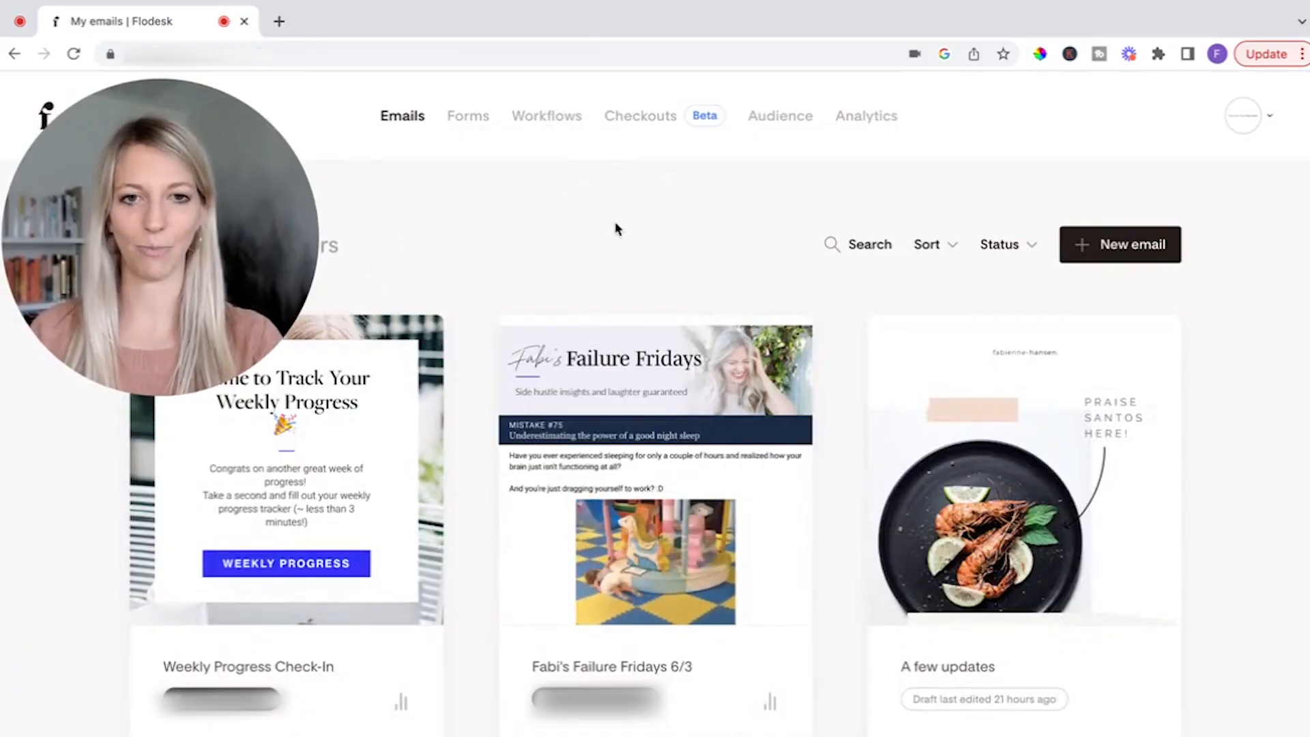
Go to the Checkouts section and start a new checkout.
{"action": "left_click", "coordinate": [662, 131]}
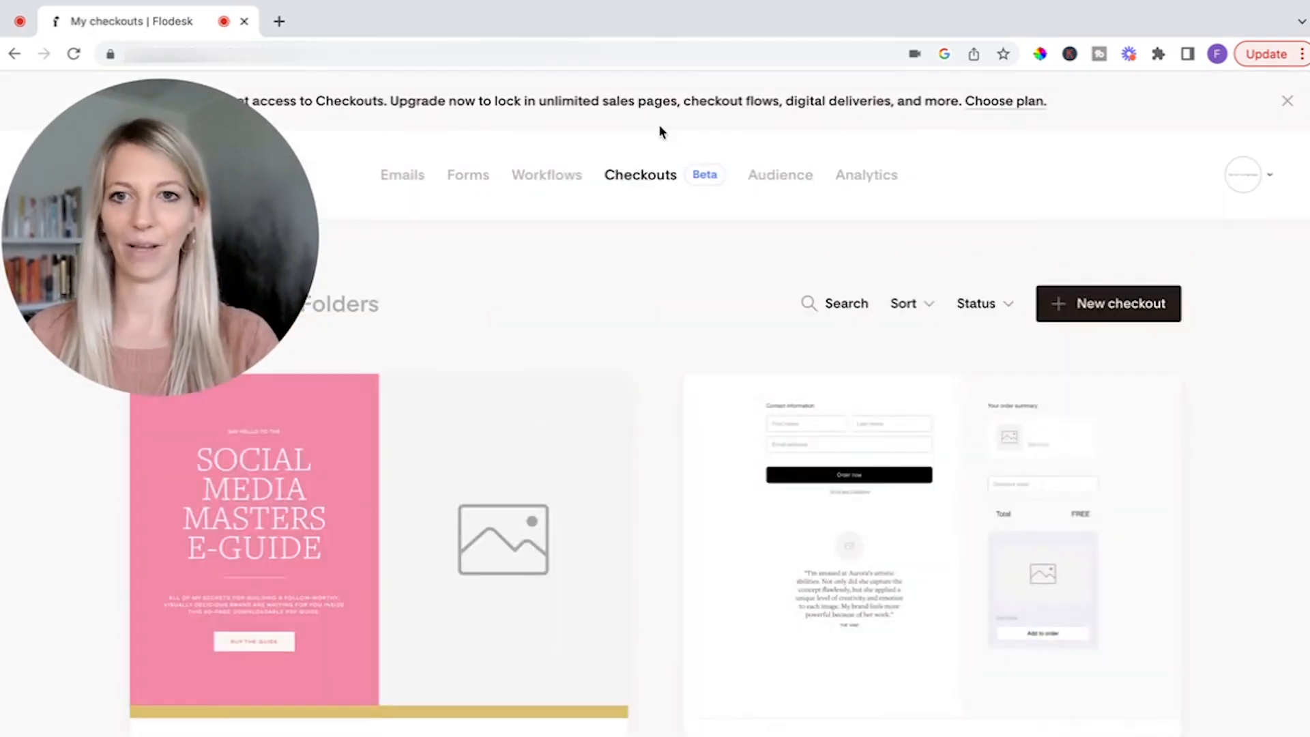
{"action": "left_click", "coordinate": [1120, 309]}
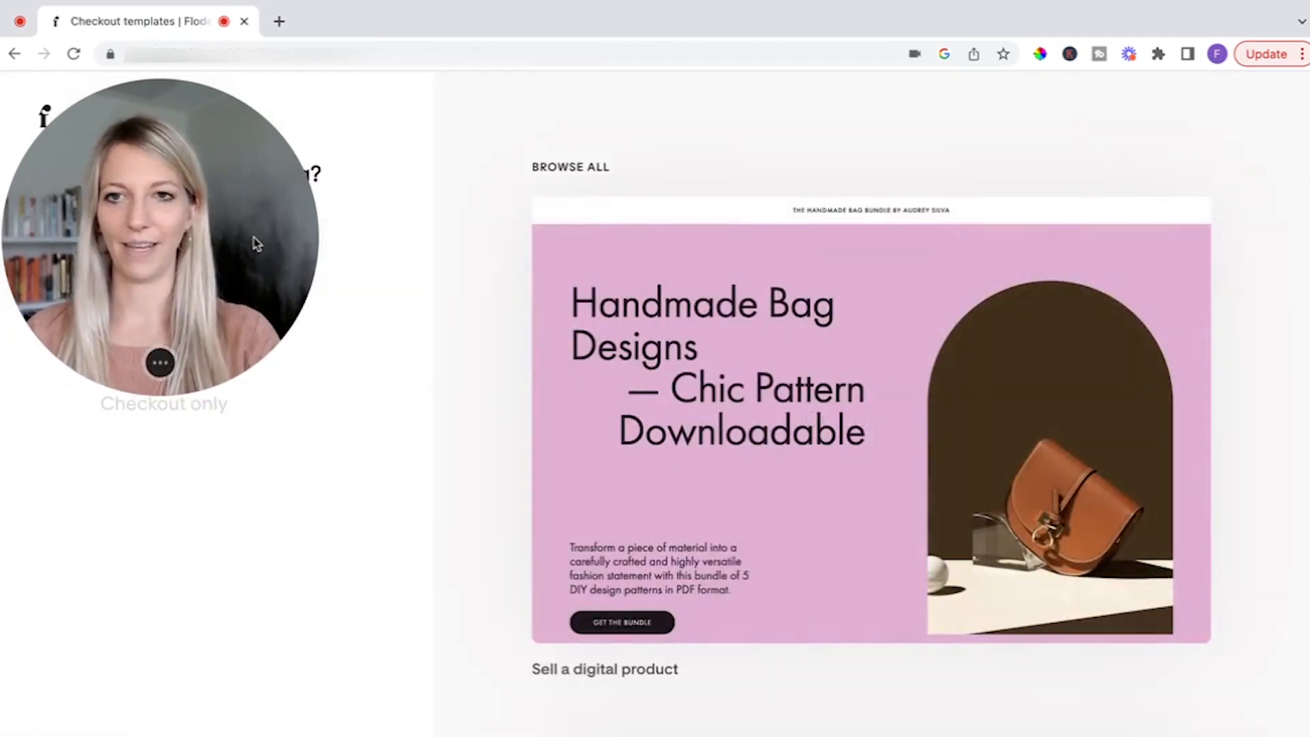
{"action": "left_click_drag", "start_coordinate": [256, 244], "coordinate": [243, 633]}
Browse the full collection of checkout templates, from digital products and courses to freebies and coaching.
{"action": "mouse_move", "coordinate": [671, 386]}
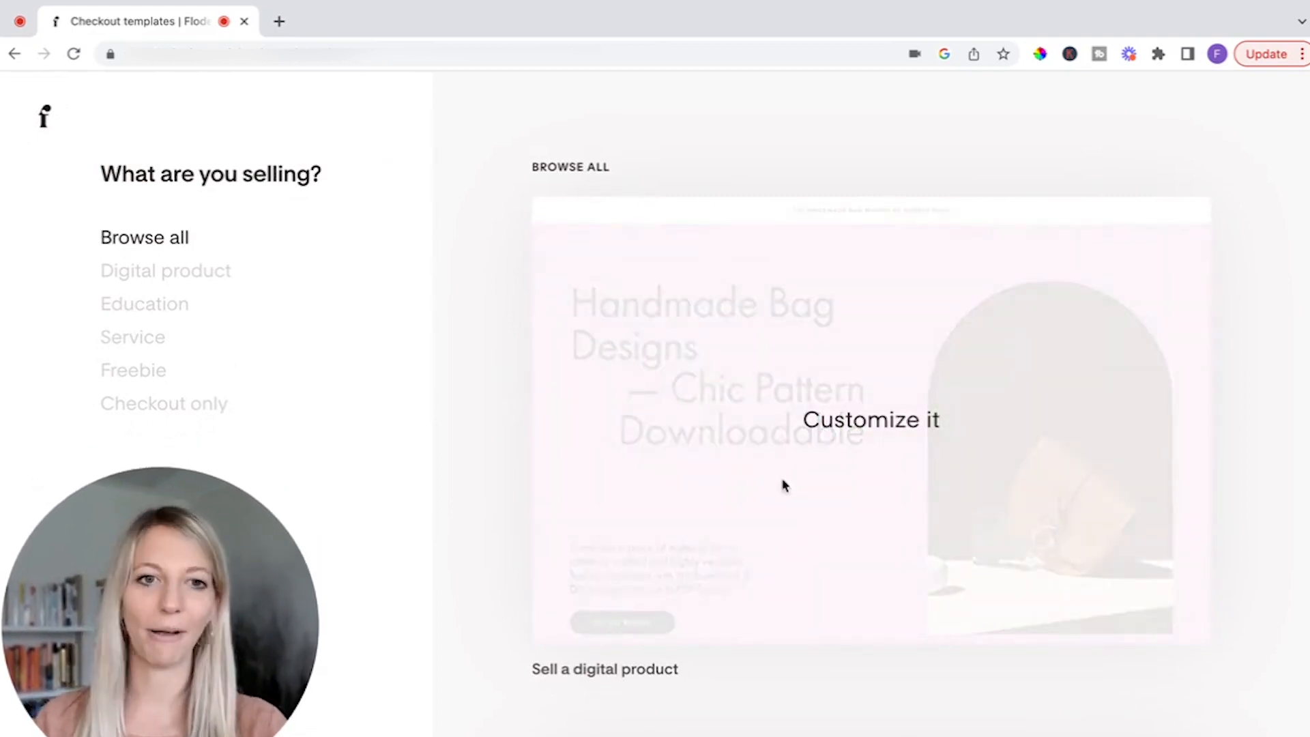
{"action": "scroll", "coordinate": [807, 503], "scroll_direction": "down", "scroll_amount": 6}
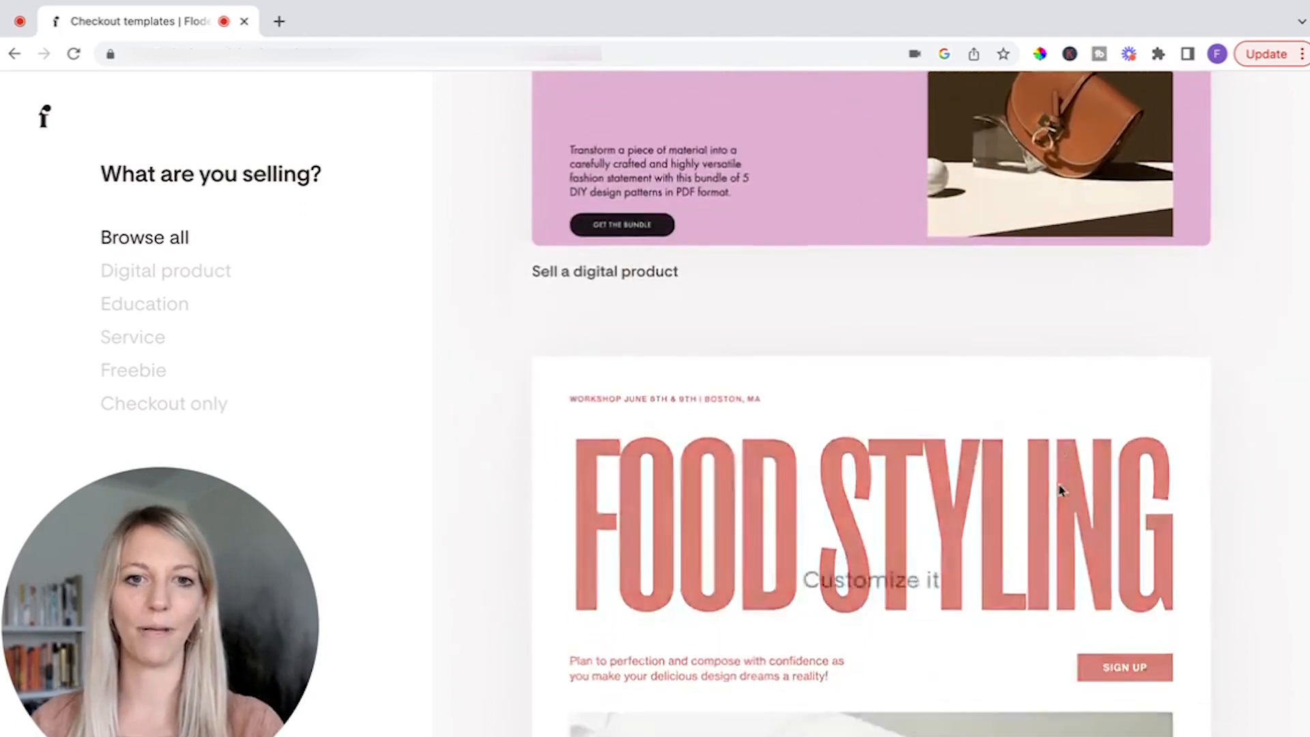
{"action": "scroll", "coordinate": [1060, 489], "scroll_direction": "down", "scroll_amount": 13}
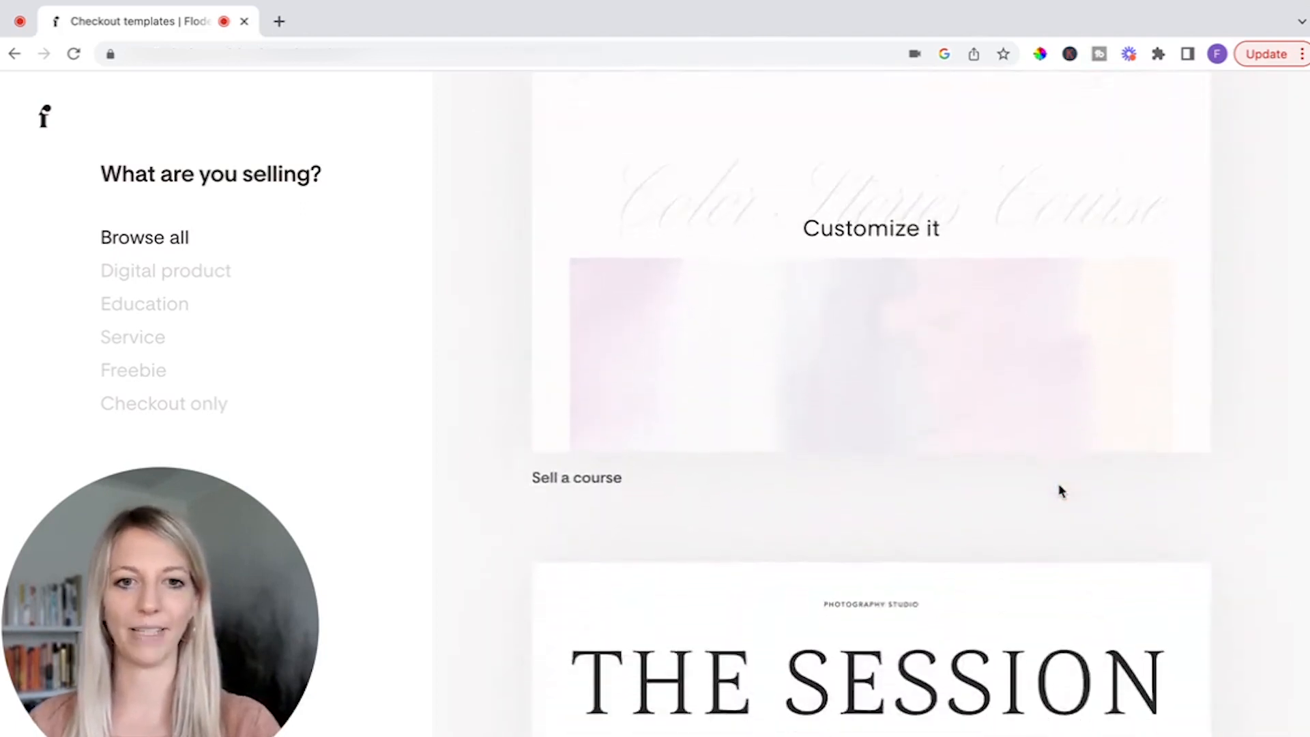
{"action": "scroll", "coordinate": [1059, 490], "scroll_direction": "down", "scroll_amount": 15}
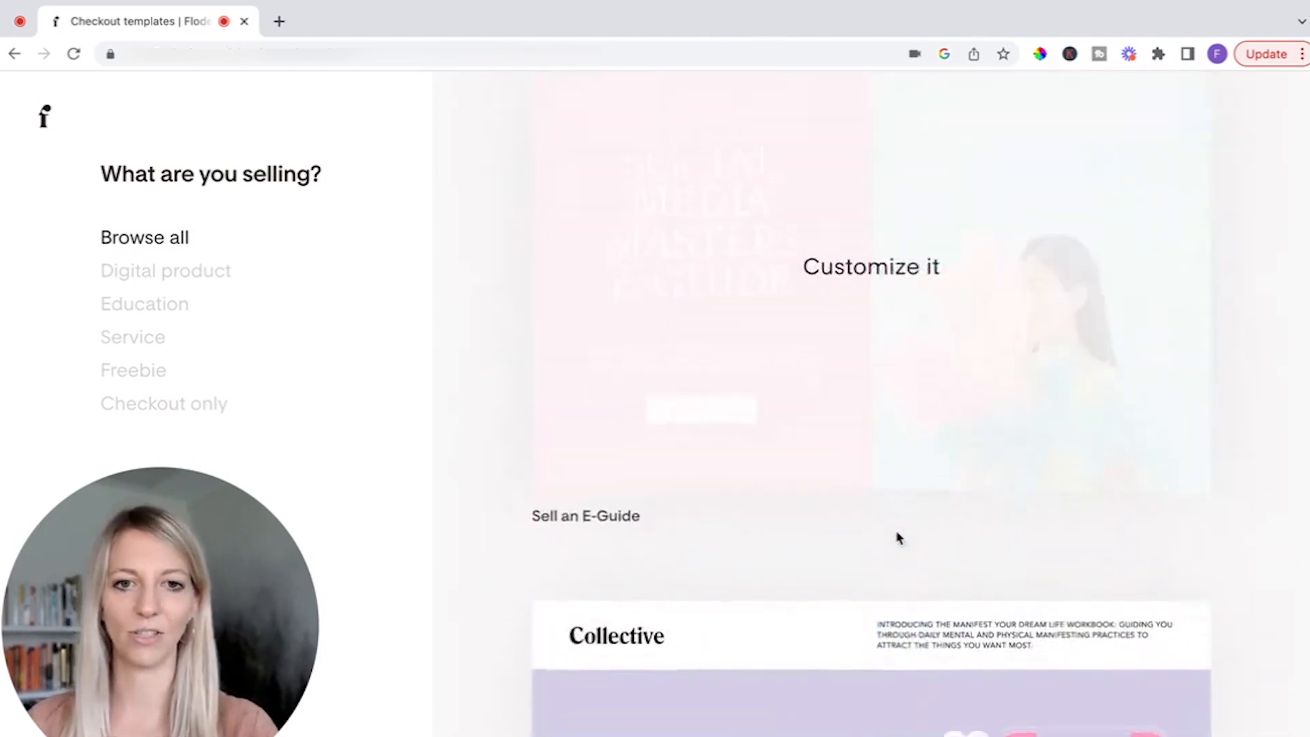
{"action": "scroll", "coordinate": [897, 537], "scroll_direction": "down", "scroll_amount": 10}
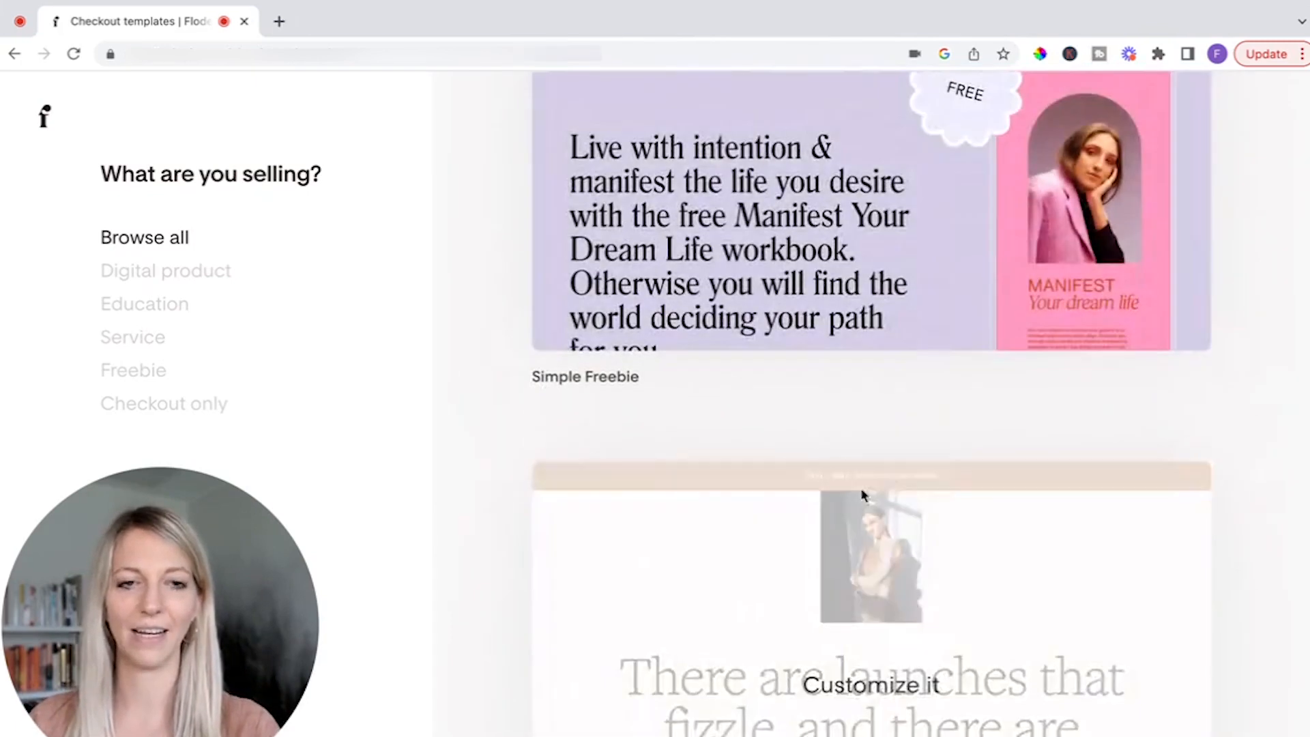
{"action": "scroll", "coordinate": [1170, 418], "scroll_direction": "down", "scroll_amount": 10}
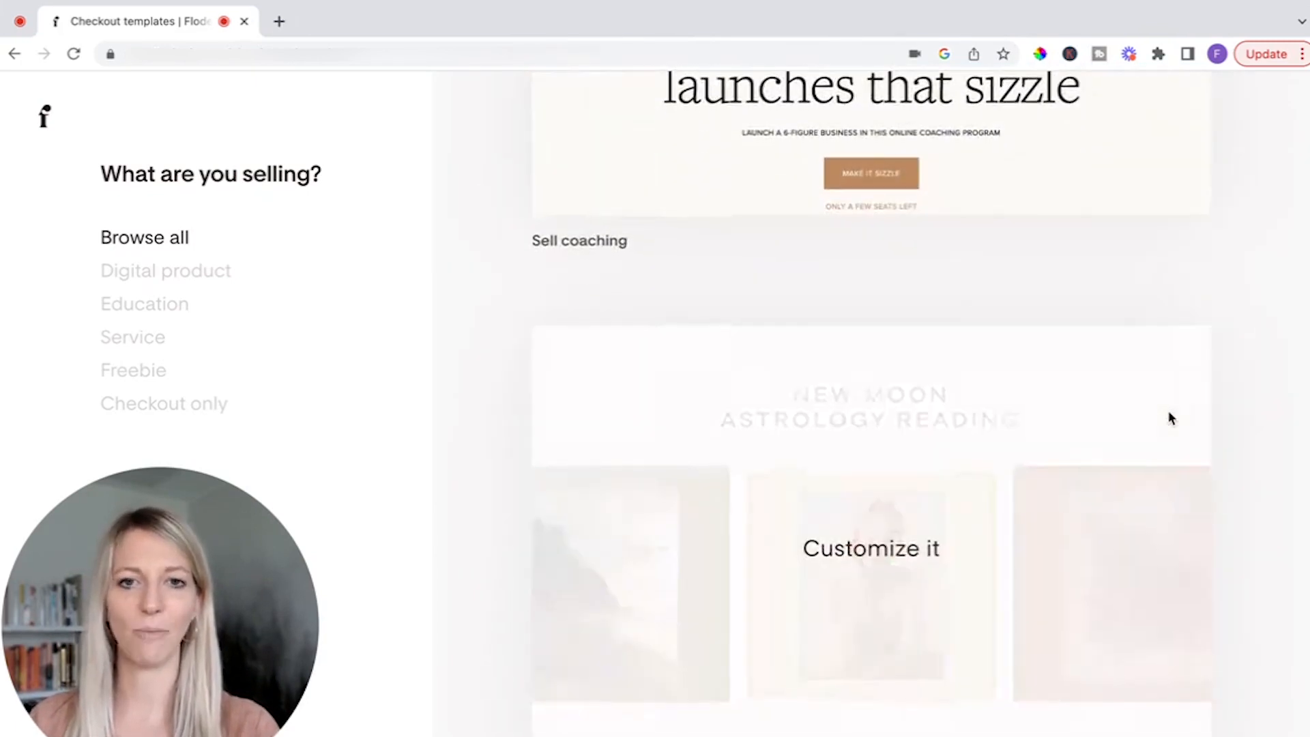
{"action": "scroll", "coordinate": [1091, 283], "scroll_direction": "up", "scroll_amount": 3}
{"action": "scroll", "coordinate": [1091, 284], "scroll_direction": "down", "scroll_amount": 1}
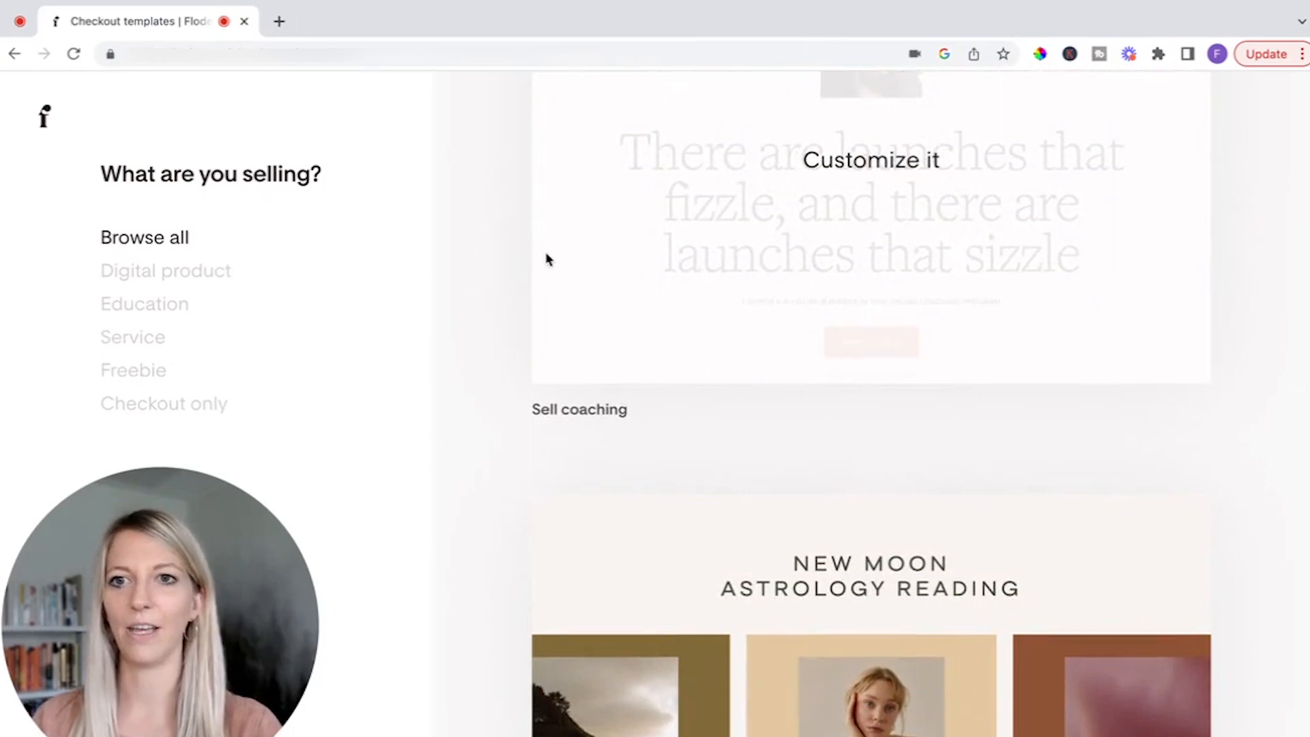
Filter the templates by Digital product and start customizing the Sell an E-Guide template.
{"action": "left_click", "coordinate": [231, 275]}
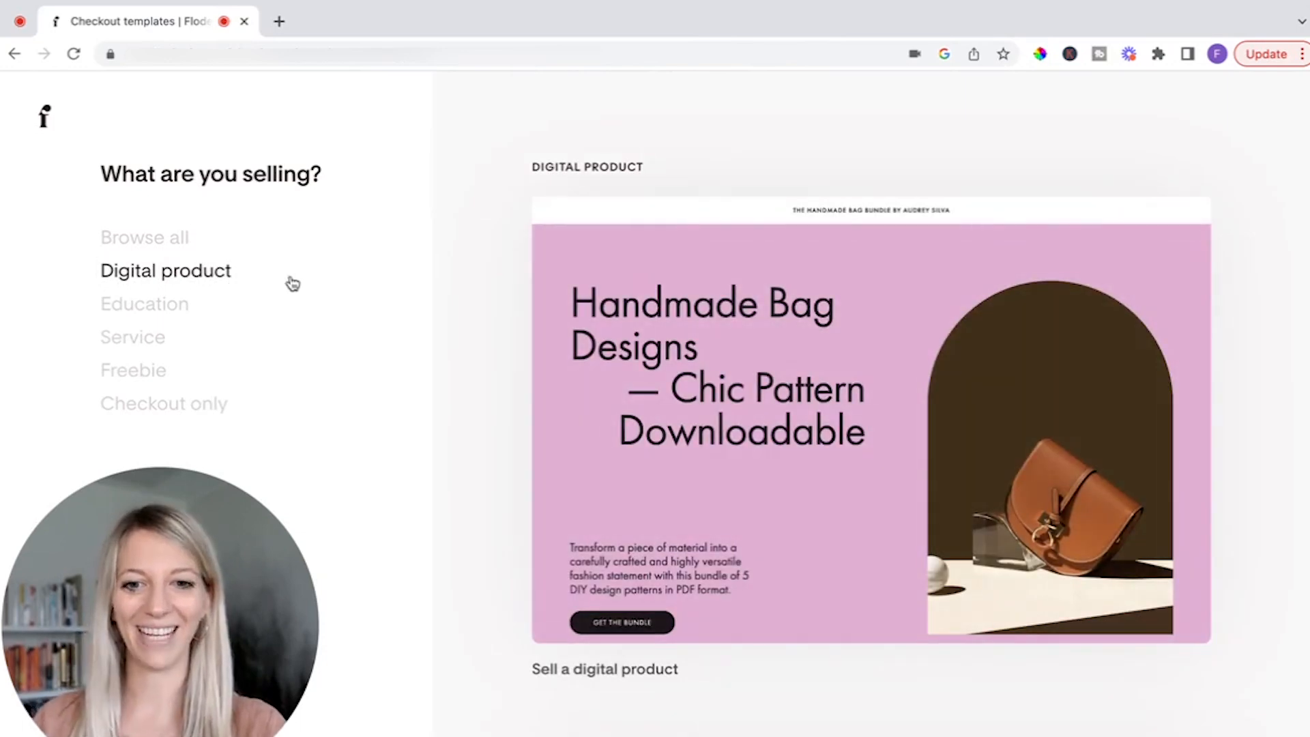
{"action": "scroll", "coordinate": [817, 539], "scroll_direction": "down", "scroll_amount": 1}
{"action": "scroll", "coordinate": [782, 636], "scroll_direction": "down", "scroll_amount": 7}
{"action": "scroll", "coordinate": [784, 639], "scroll_direction": "up", "scroll_amount": 1}
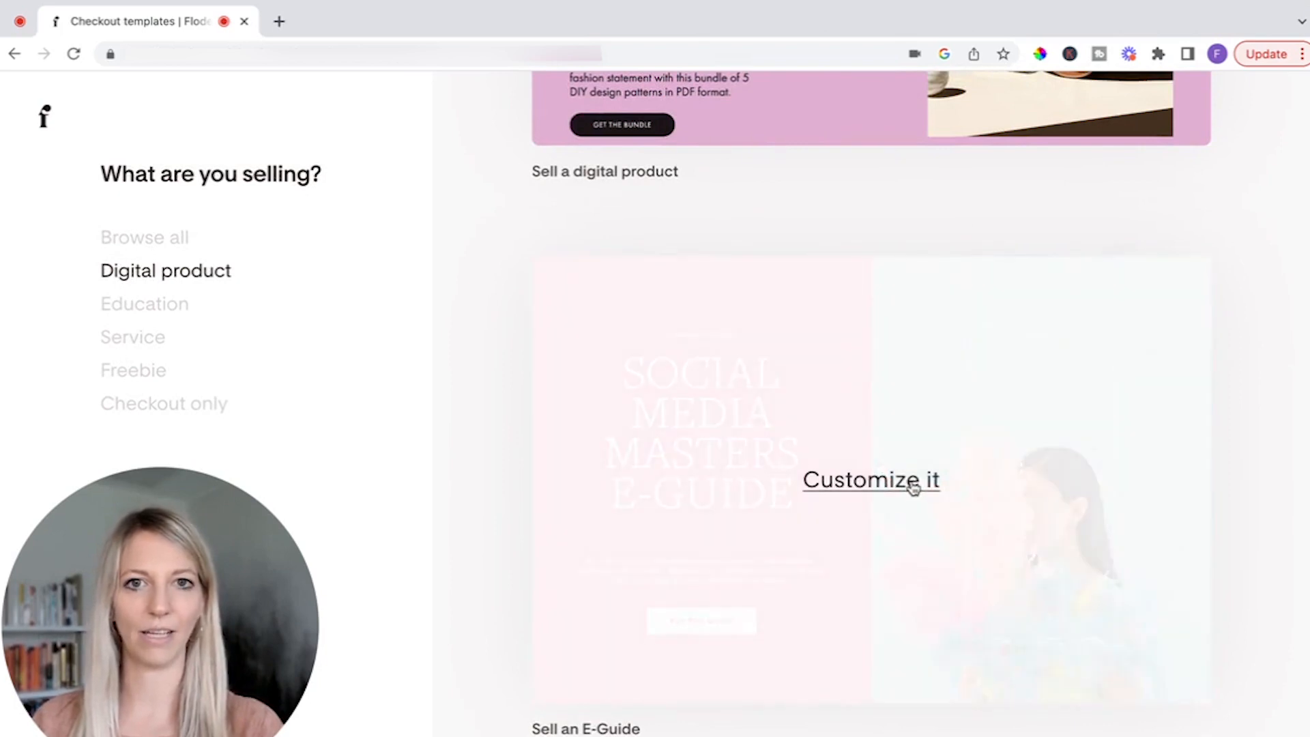
{"action": "left_click", "coordinate": [913, 486]}
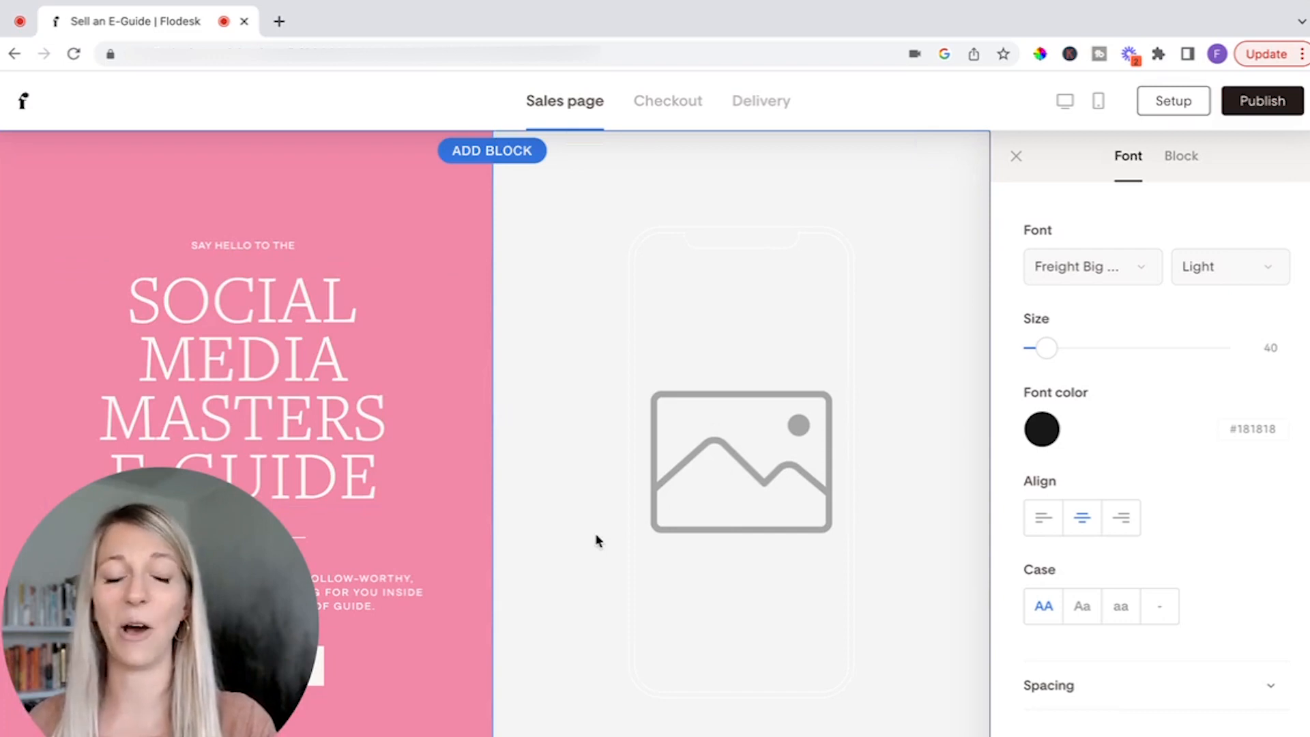
Inspect the editing options for the header block's image placeholder and its SOCIAL MEDIA MASTERS E-GUIDE heading.
{"action": "scroll", "coordinate": [595, 536], "scroll_direction": "down", "scroll_amount": 1}
{"action": "left_click", "coordinate": [782, 452]}
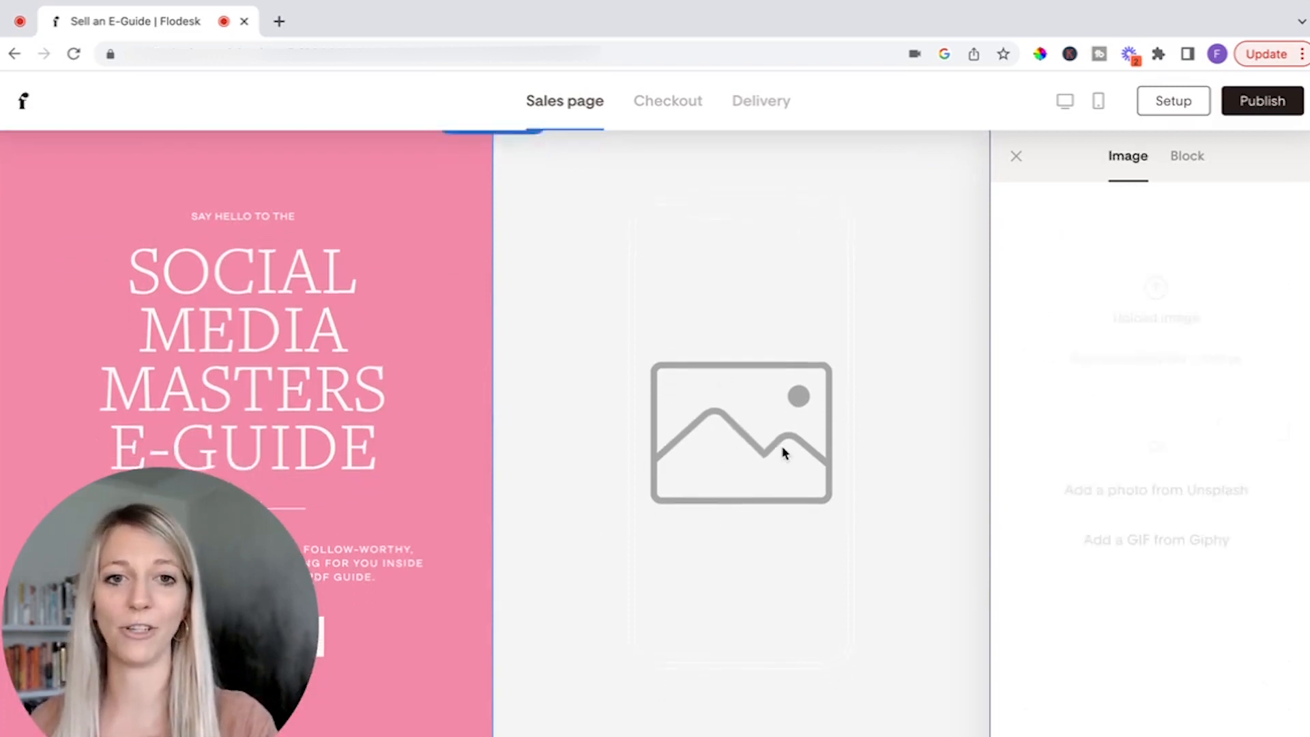
{"action": "scroll", "coordinate": [677, 426], "scroll_direction": "up", "scroll_amount": 1}
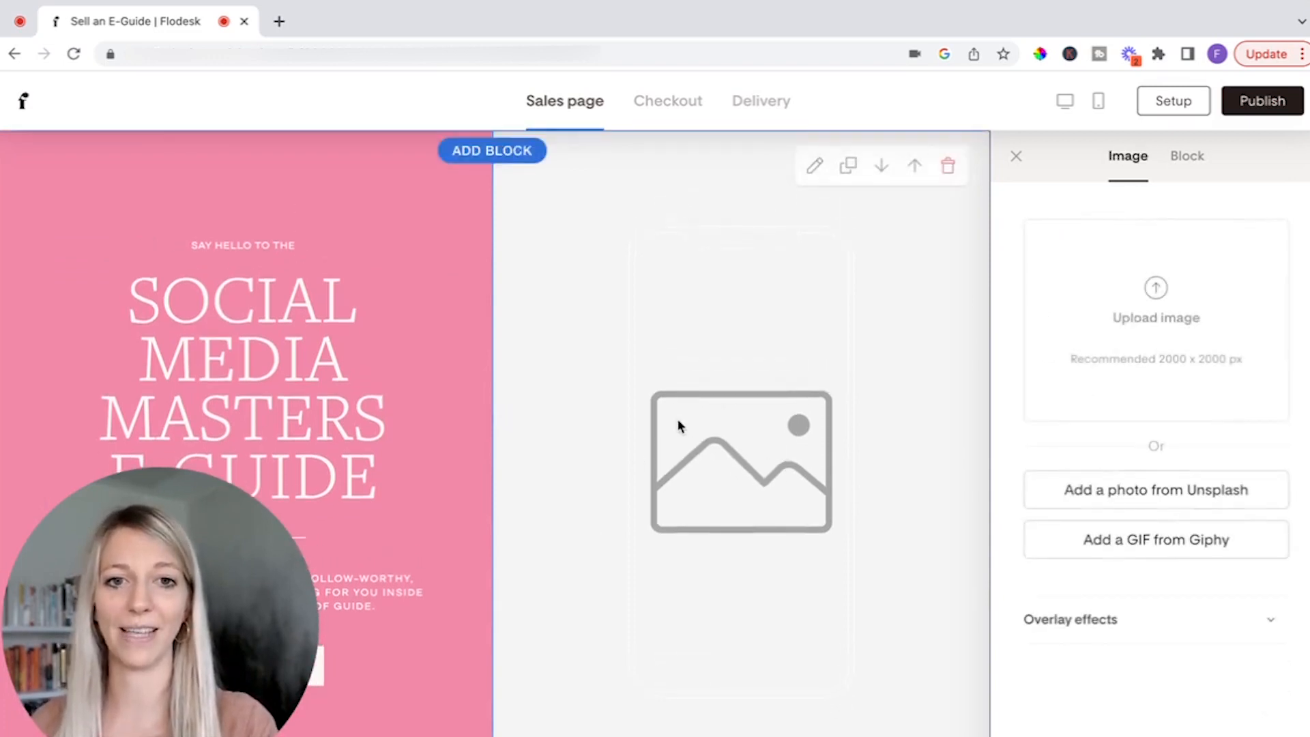
{"action": "left_click", "coordinate": [290, 339]}
{"action": "triple_click", "coordinate": [291, 339]}
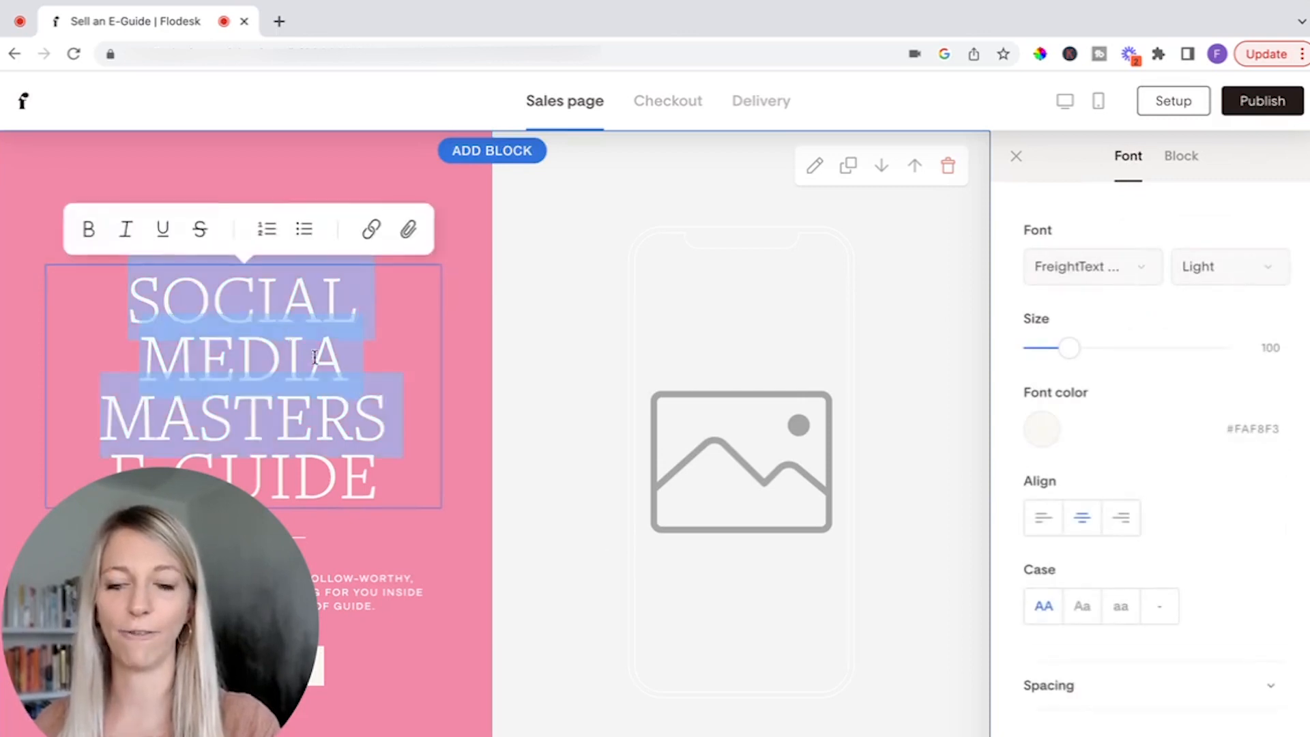
{"action": "left_click", "coordinate": [643, 430]}
Review the template's sales page sections below the header, including the text blocks, image galleries and the Pinterest section.
{"action": "scroll", "coordinate": [643, 429], "scroll_direction": "down", "scroll_amount": 8}
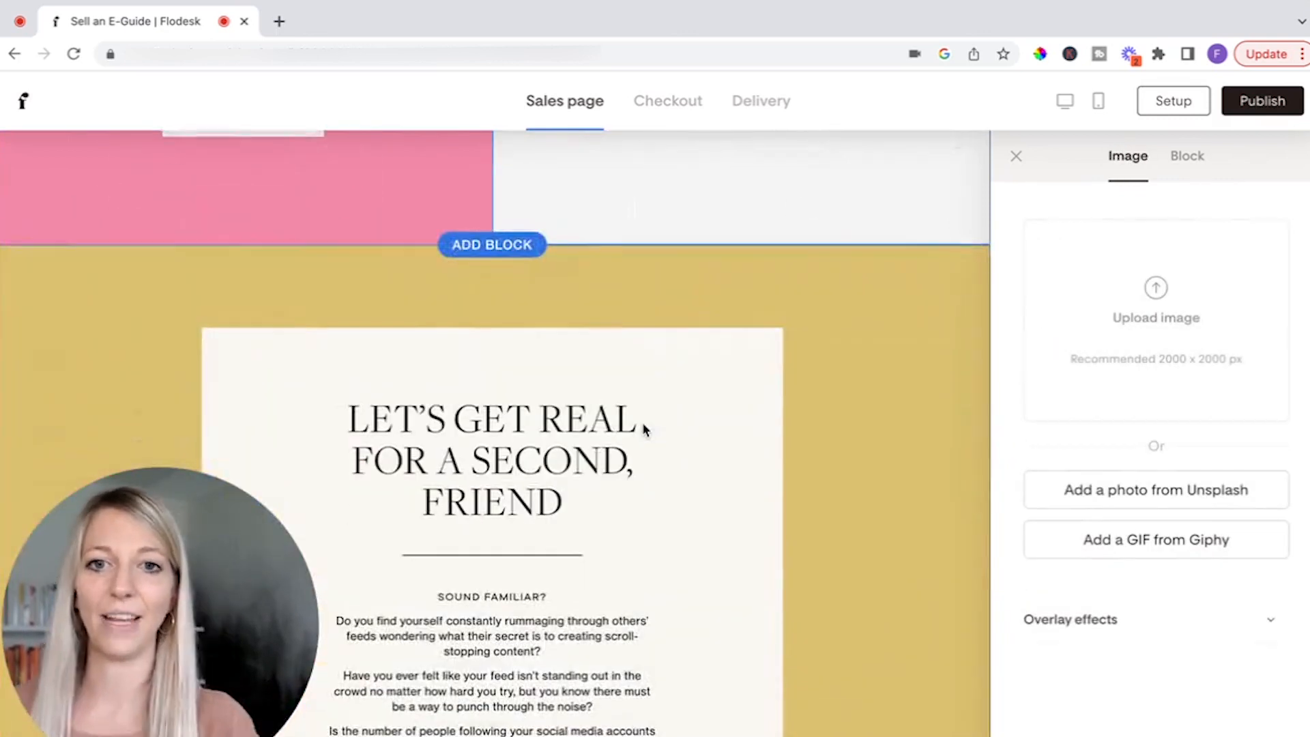
{"action": "scroll", "coordinate": [716, 443], "scroll_direction": "down", "scroll_amount": 15}
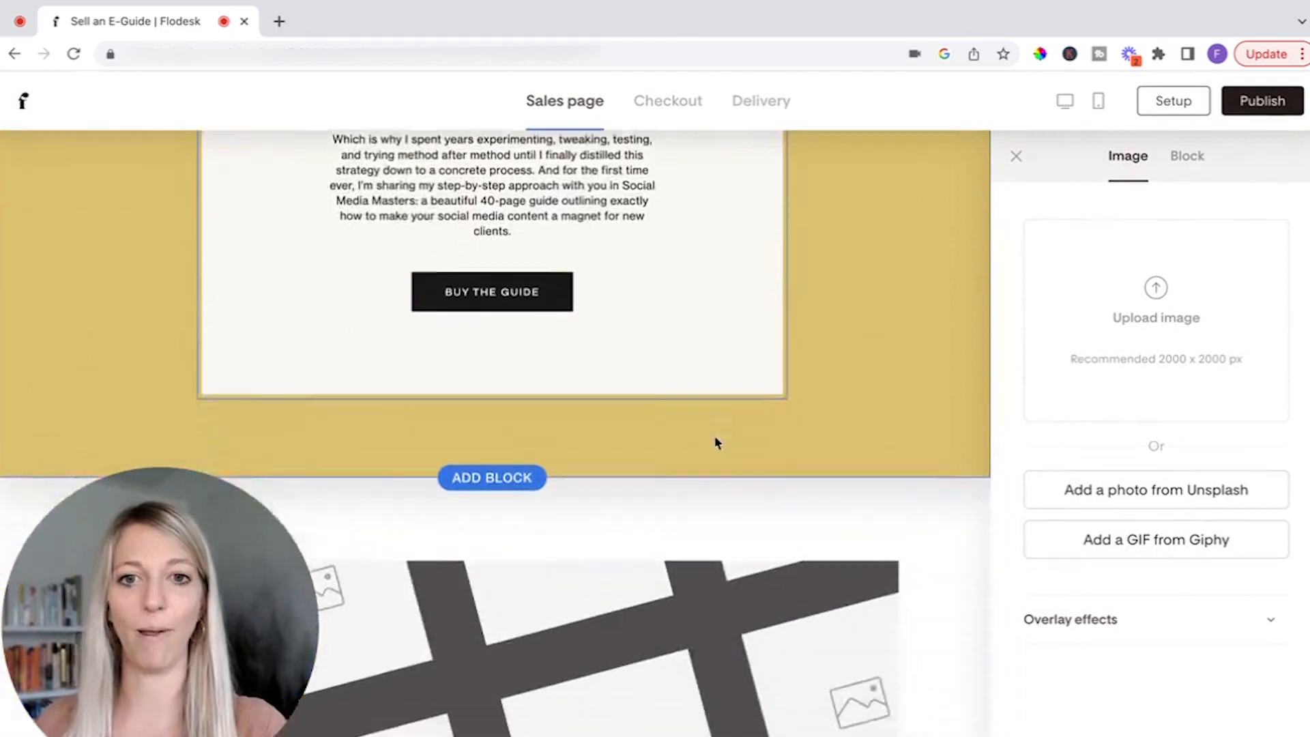
{"action": "scroll", "coordinate": [713, 439], "scroll_direction": "down", "scroll_amount": 5}
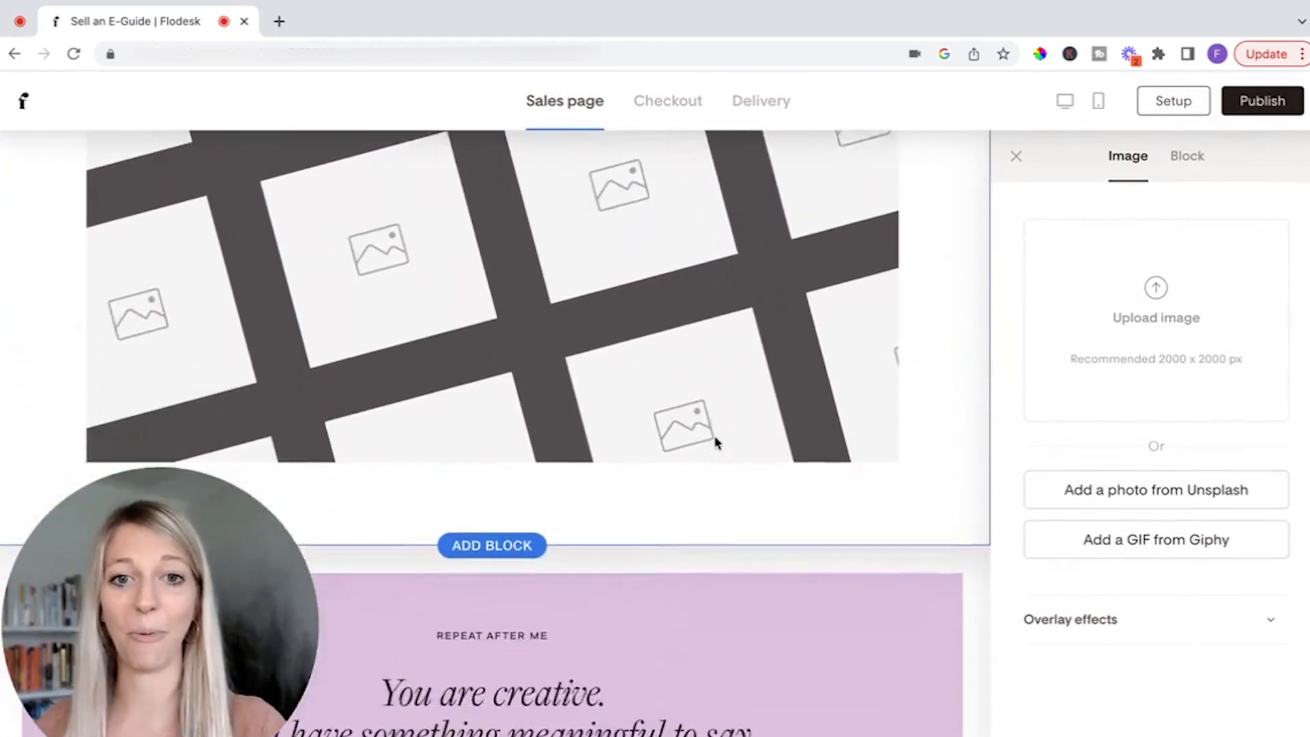
{"action": "scroll", "coordinate": [675, 386], "scroll_direction": "up", "scroll_amount": 1}
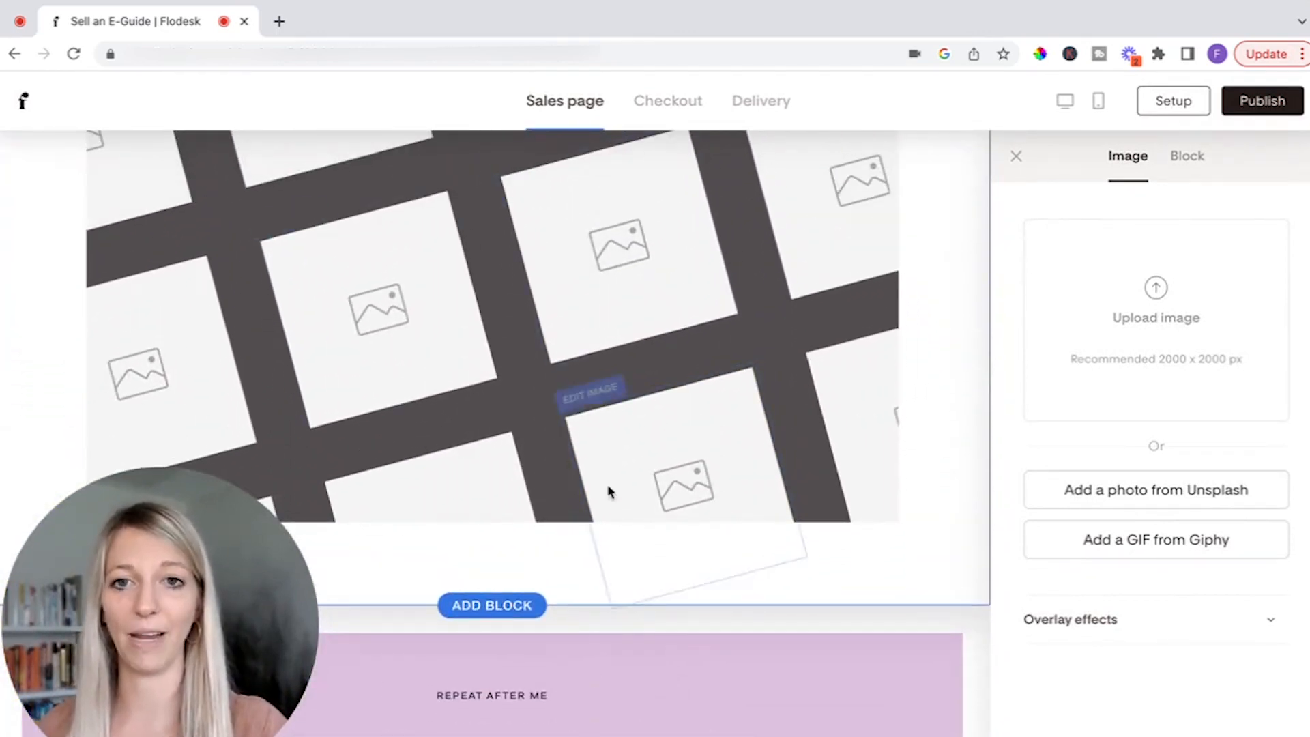
{"action": "scroll", "coordinate": [609, 491], "scroll_direction": "down", "scroll_amount": 4}
{"action": "scroll", "coordinate": [609, 491], "scroll_direction": "down", "scroll_amount": 5}
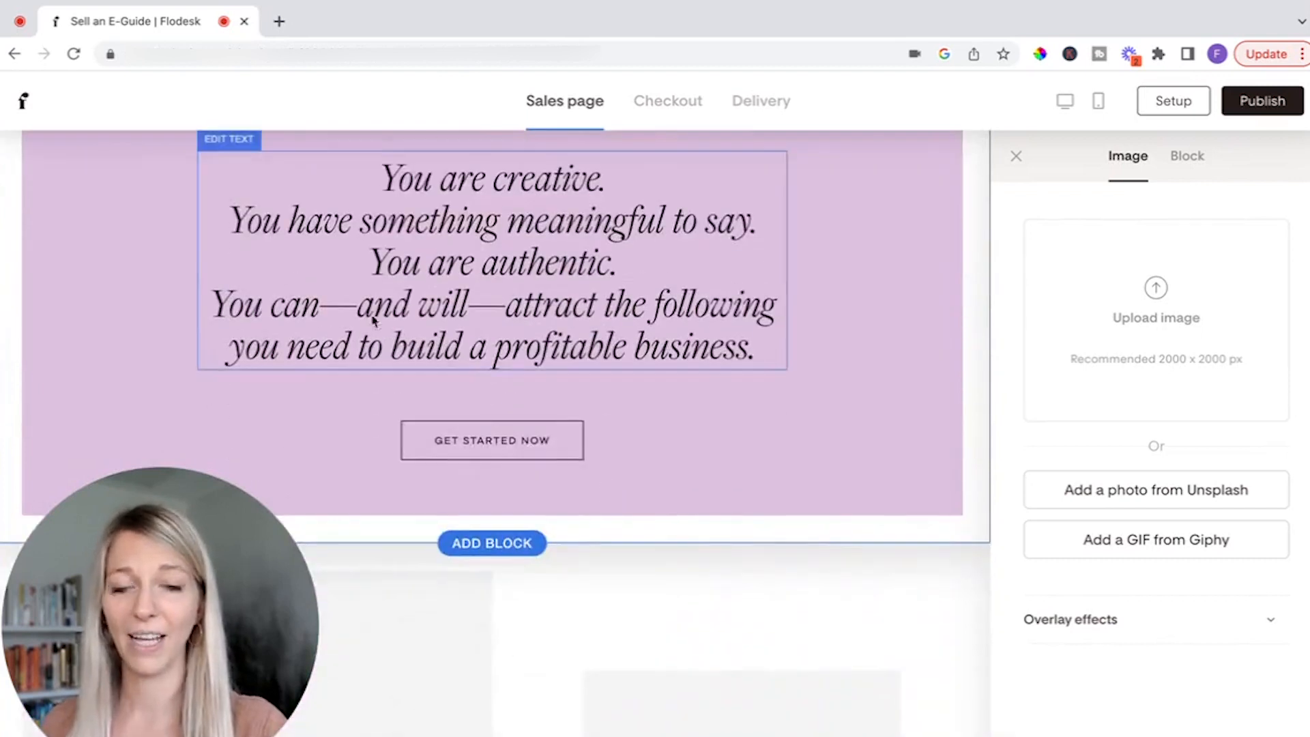
{"action": "scroll", "coordinate": [609, 534], "scroll_direction": "down", "scroll_amount": 10}
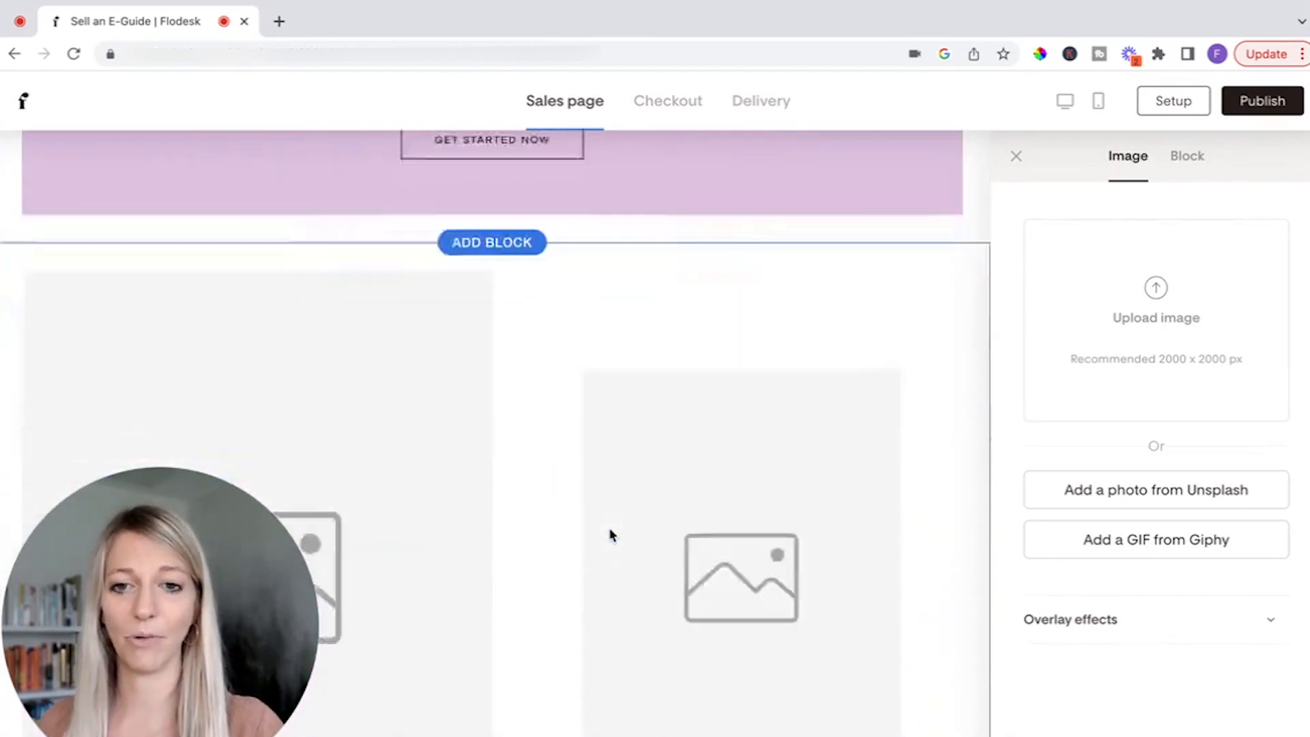
{"action": "scroll", "coordinate": [611, 533], "scroll_direction": "down", "scroll_amount": 10}
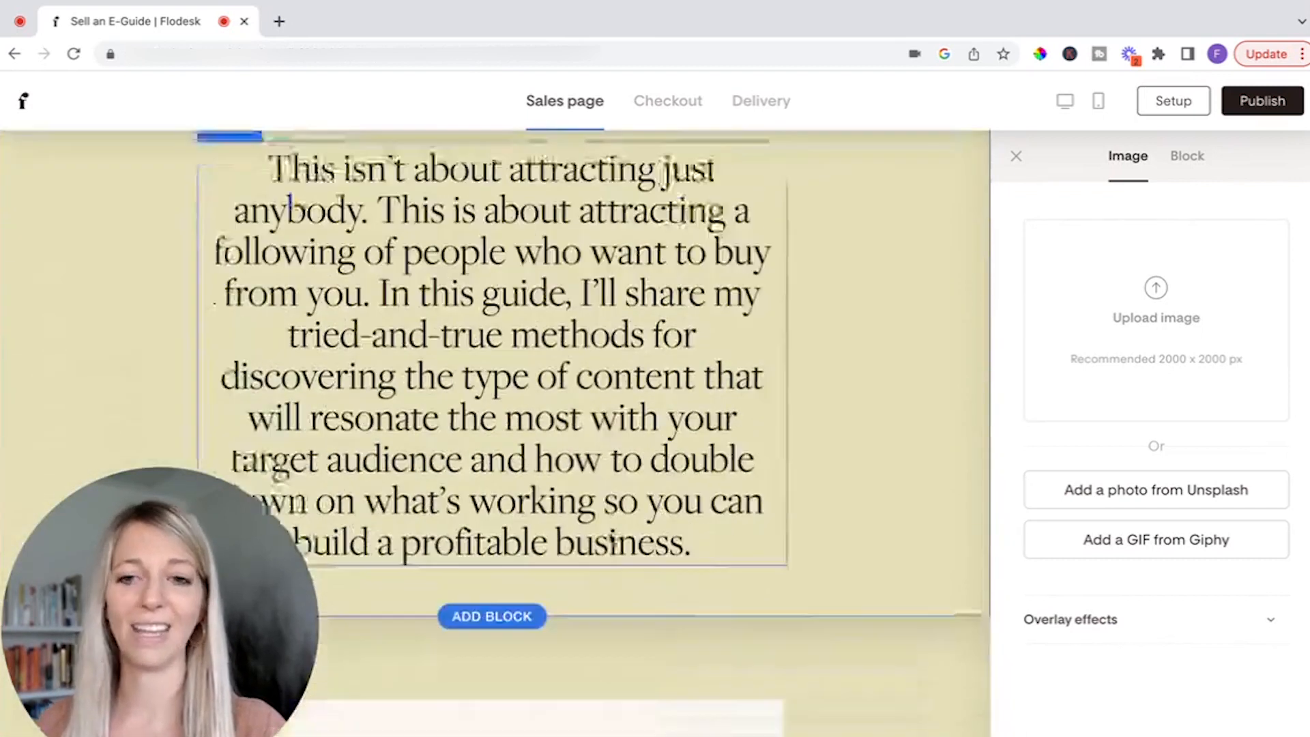
{"action": "scroll", "coordinate": [611, 539], "scroll_direction": "down", "scroll_amount": 10}
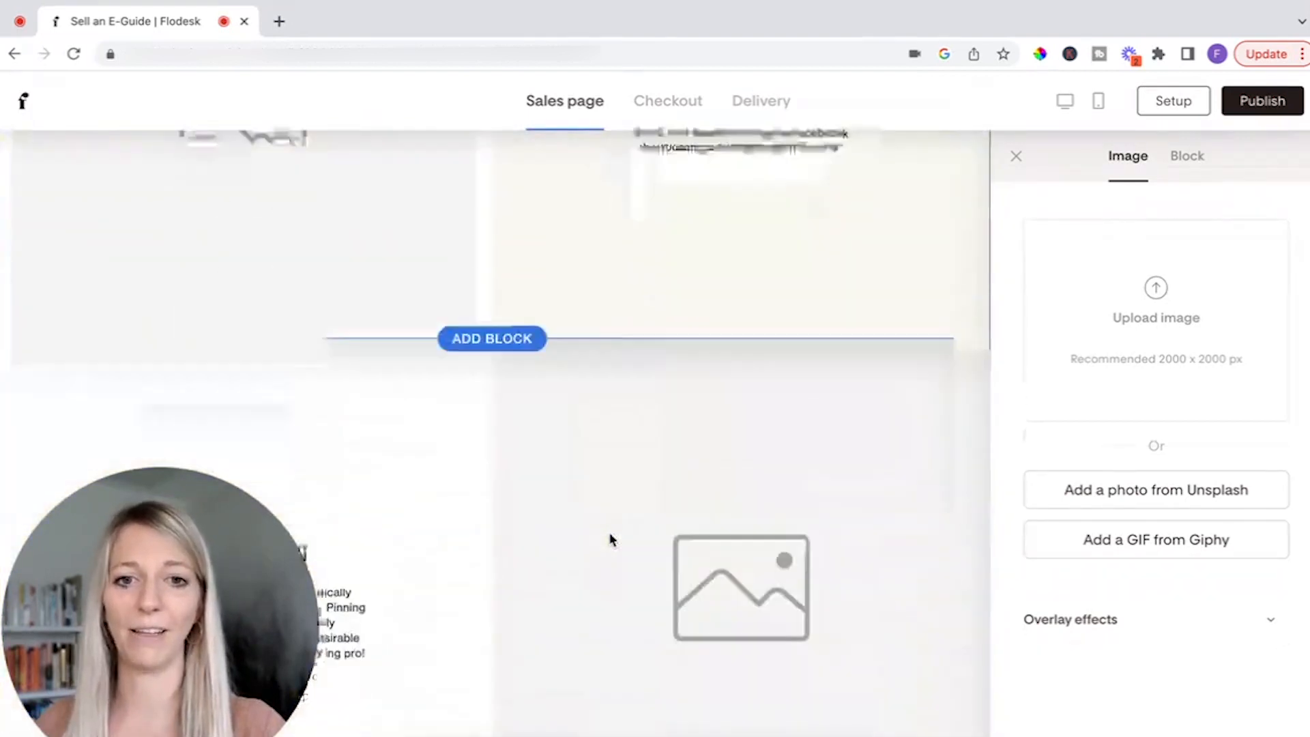
{"action": "scroll", "coordinate": [610, 539], "scroll_direction": "down", "scroll_amount": 4}
{"action": "scroll", "coordinate": [600, 543], "scroll_direction": "up", "scroll_amount": 12}
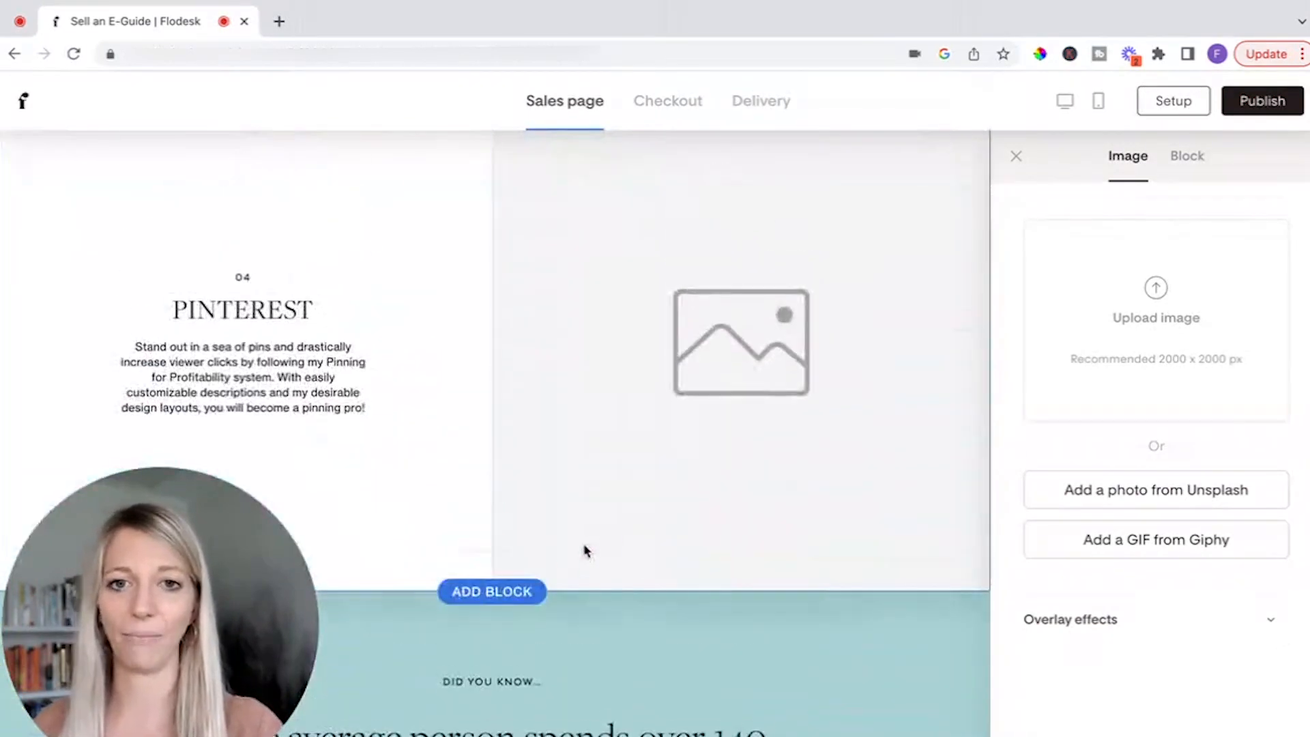
Open the block library below the Pinterest section and browse the Header and Text layouts.
{"action": "left_click", "coordinate": [500, 592]}
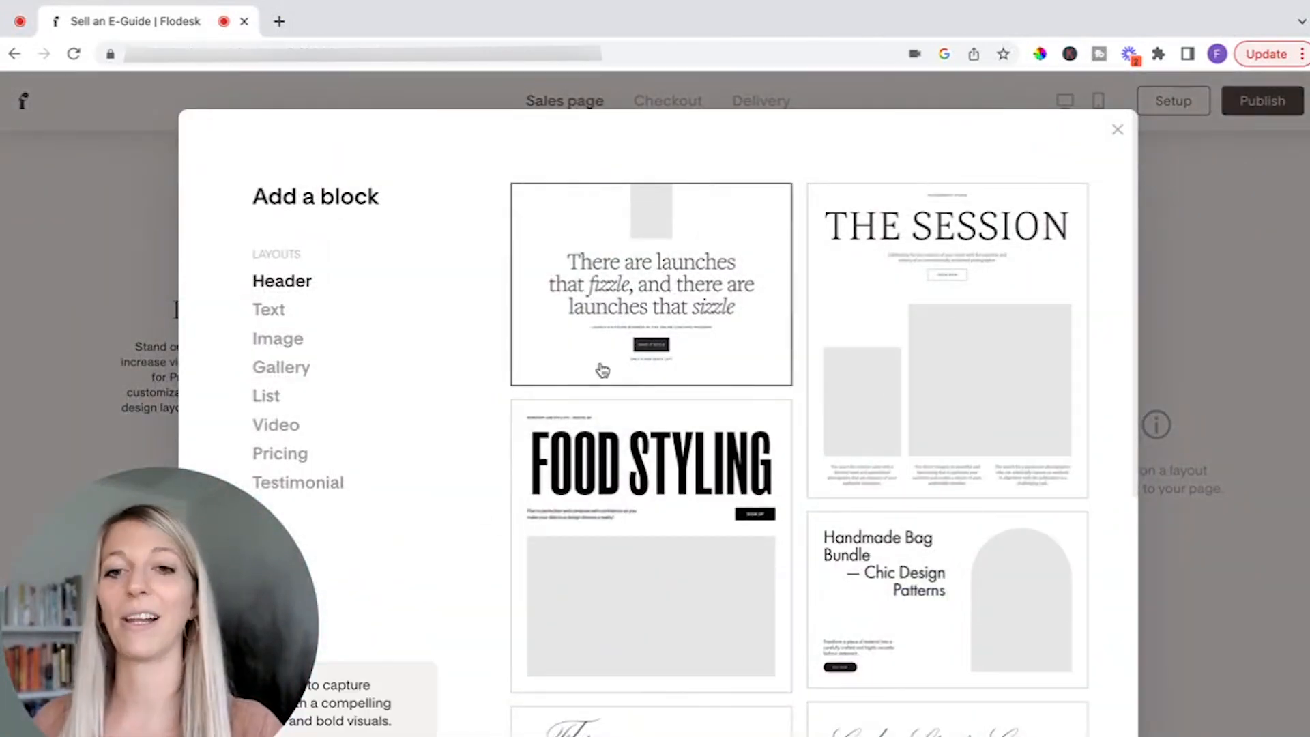
{"action": "scroll", "coordinate": [778, 674], "scroll_direction": "down", "scroll_amount": 8}
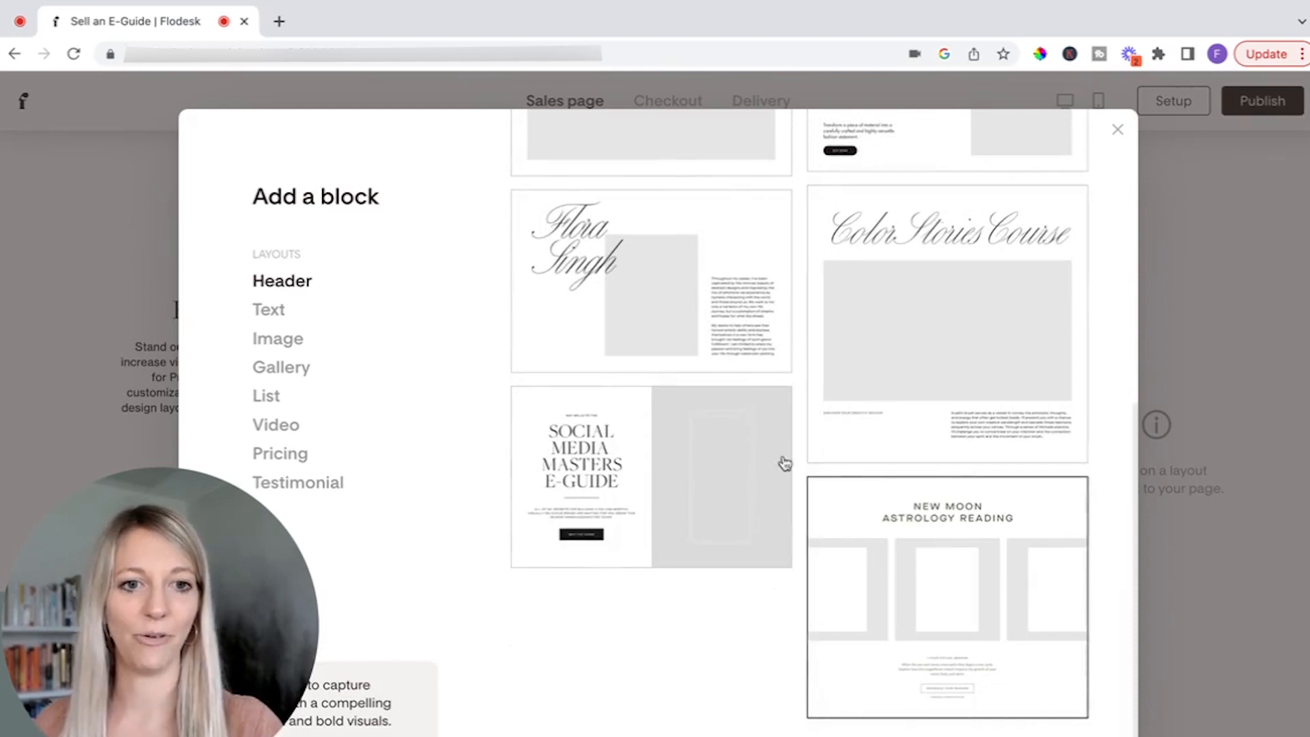
{"action": "left_click", "coordinate": [263, 314]}
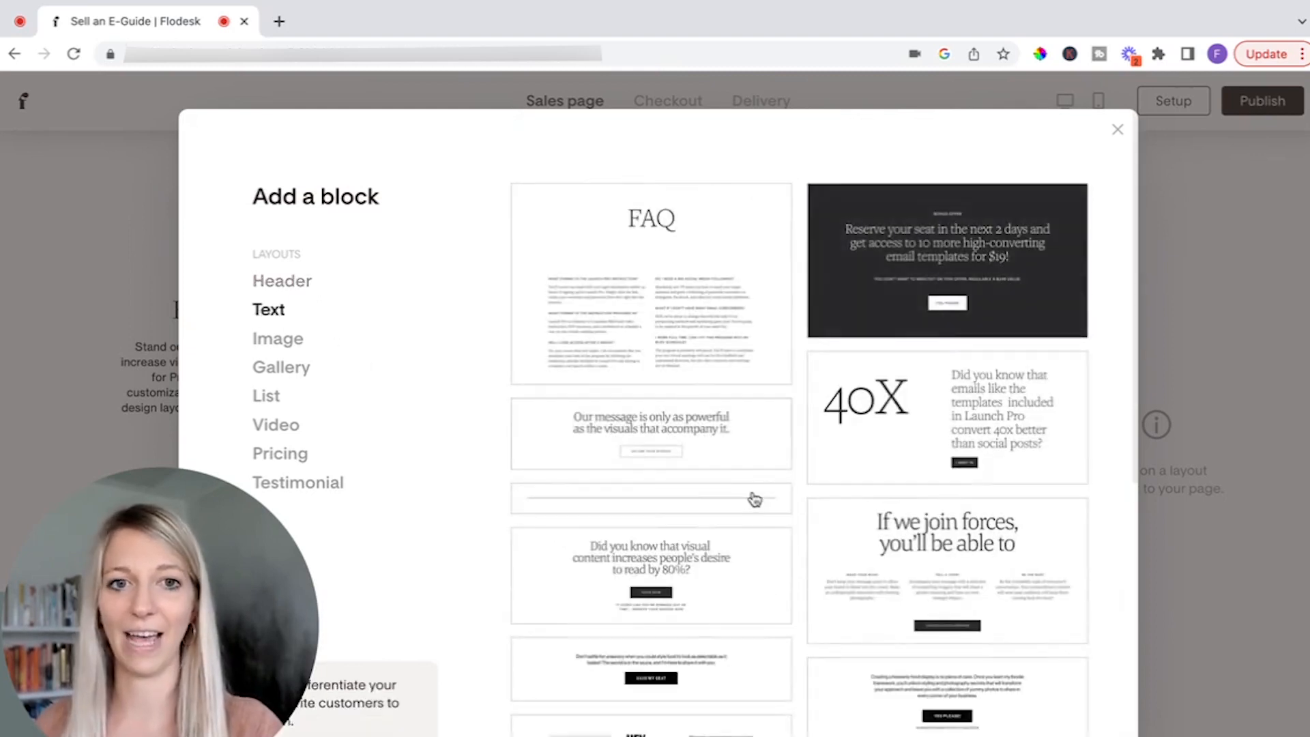
{"action": "scroll", "coordinate": [775, 663], "scroll_direction": "down", "scroll_amount": 7}
{"action": "scroll", "coordinate": [775, 648], "scroll_direction": "up", "scroll_amount": 7}
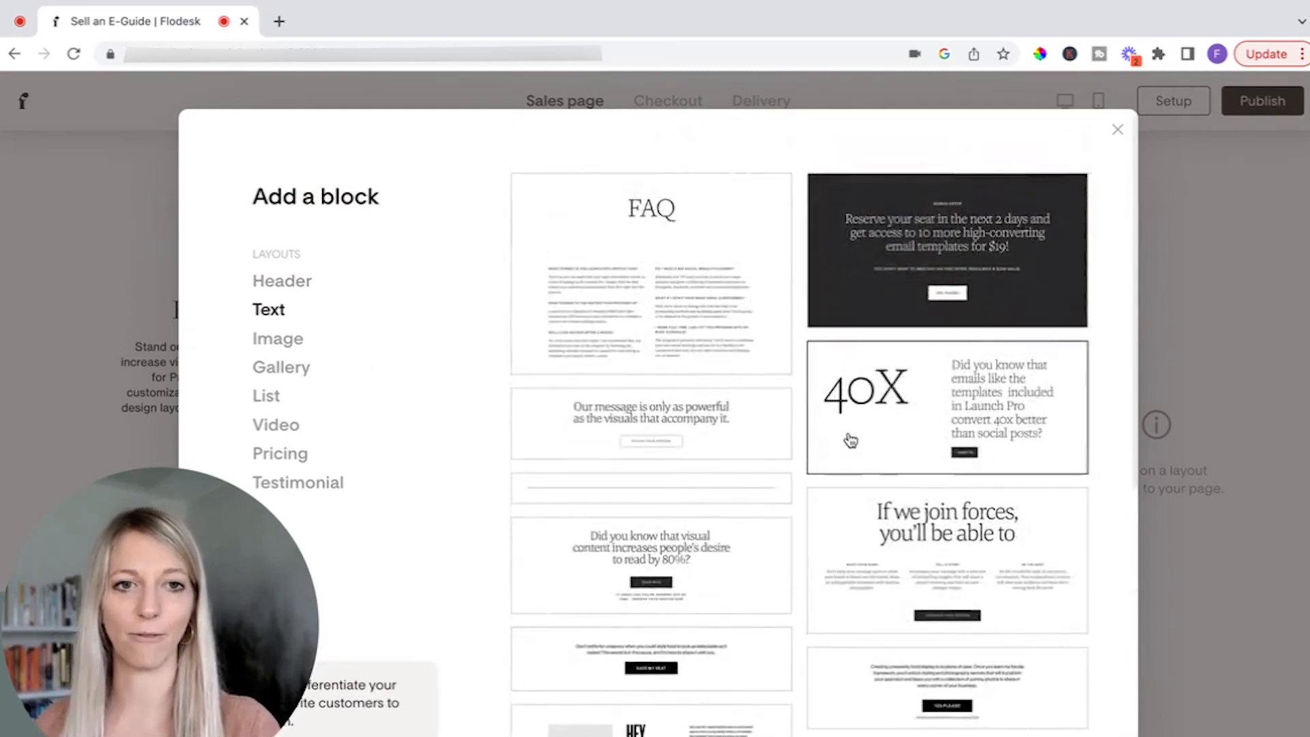
{"action": "scroll", "coordinate": [931, 534], "scroll_direction": "down", "scroll_amount": 8}
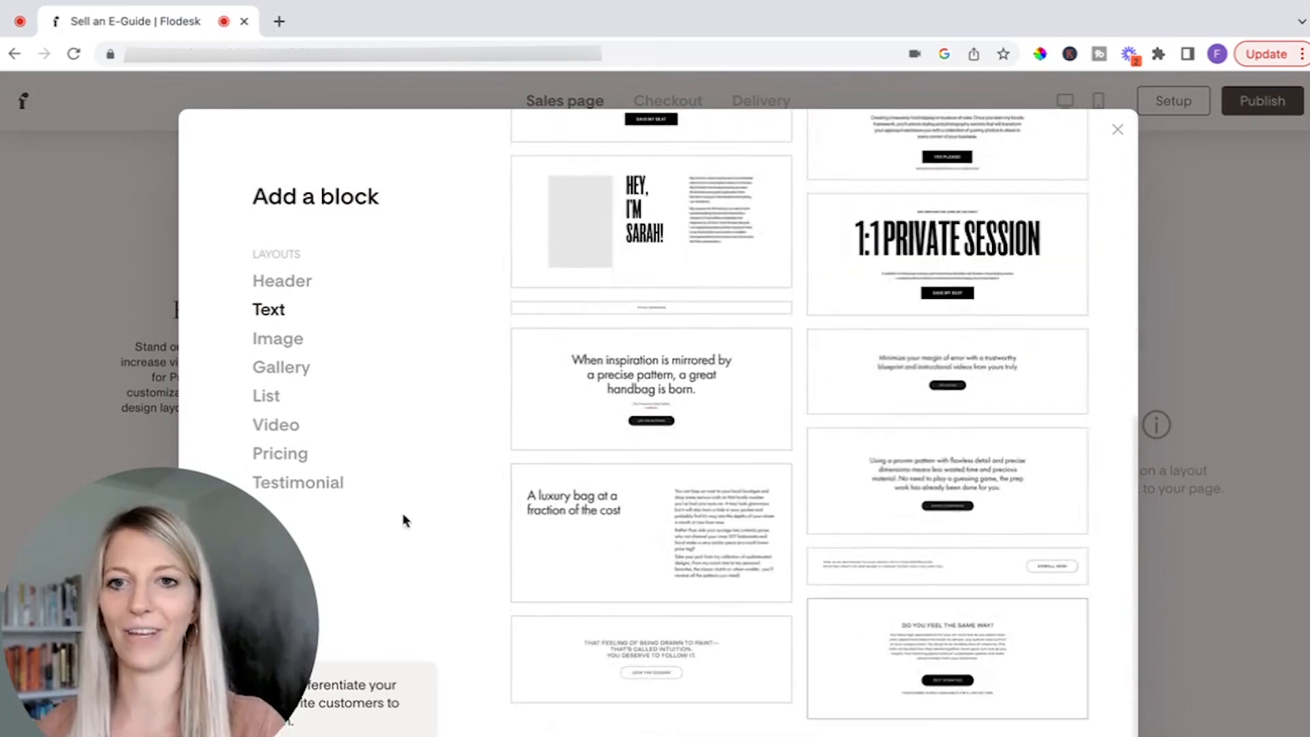
Browse the Gallery layouts available for a new sales page block.
{"action": "left_click", "coordinate": [288, 370]}
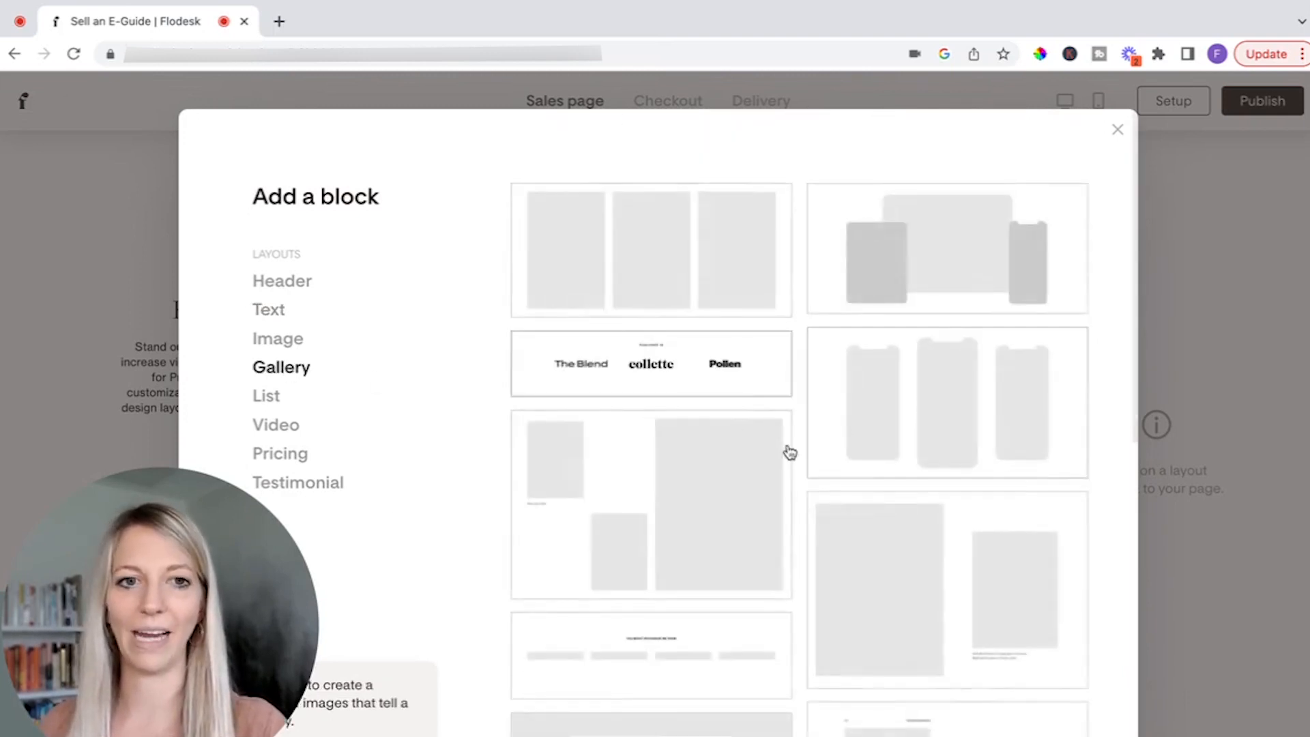
{"action": "scroll", "coordinate": [871, 526], "scroll_direction": "down", "scroll_amount": 8}
{"action": "scroll", "coordinate": [873, 523], "scroll_direction": "up", "scroll_amount": 8}
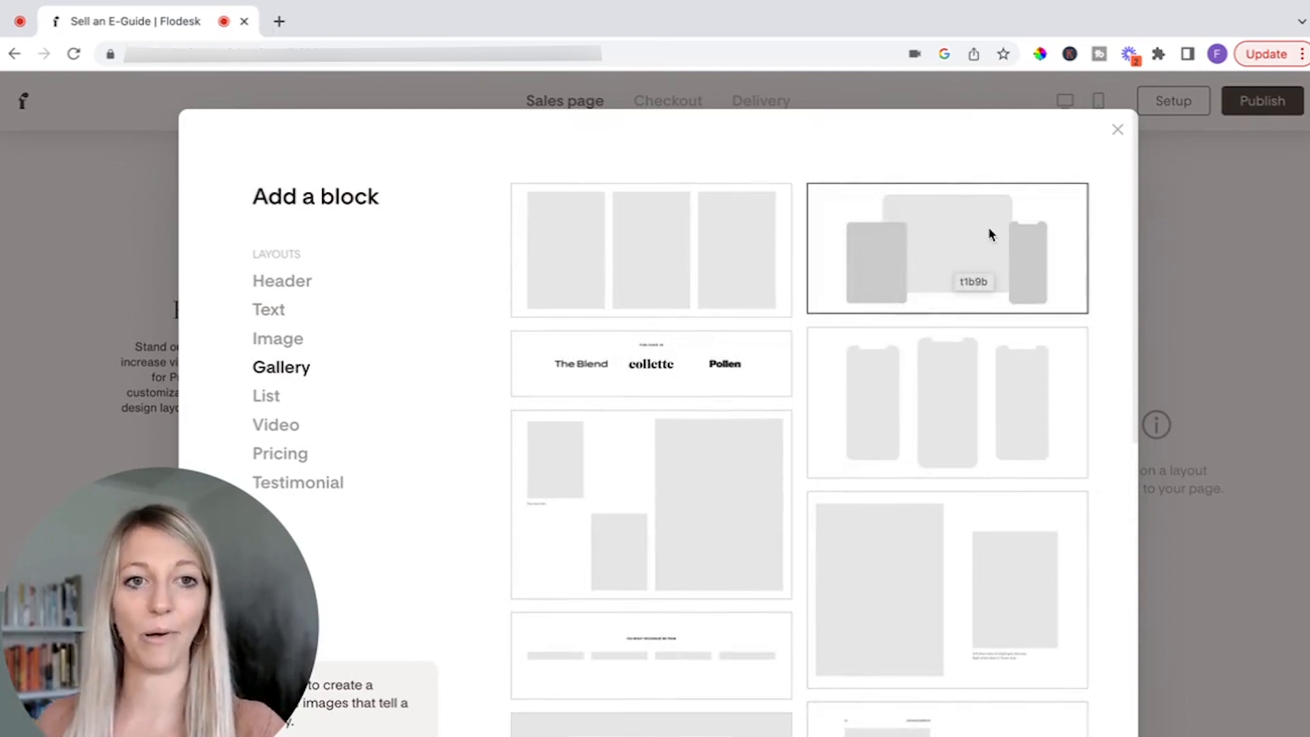
{"action": "scroll", "coordinate": [986, 423], "scroll_direction": "down", "scroll_amount": 10}
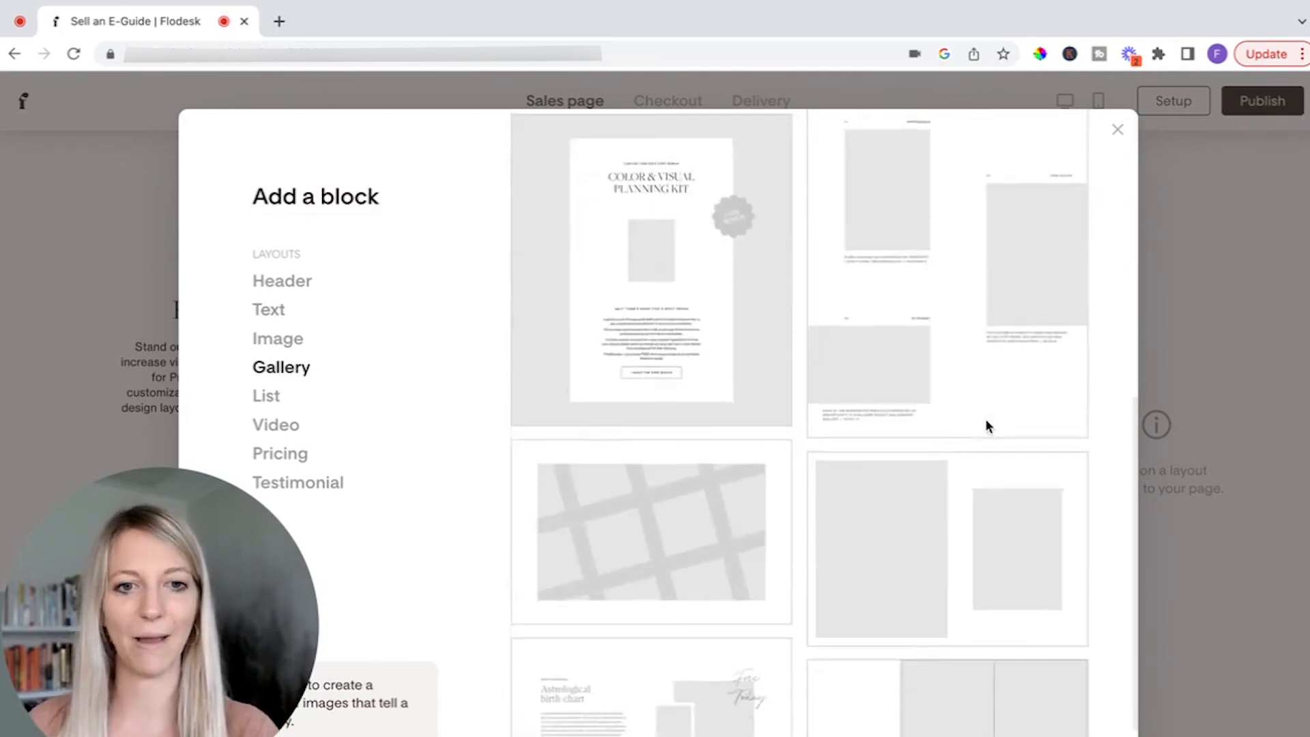
Finish browsing the Gallery layouts, close the block library, and review the remaining sales page sections down to the Color & Visual Planning Kit bonus.
{"action": "scroll", "coordinate": [985, 426], "scroll_direction": "down", "scroll_amount": 2}
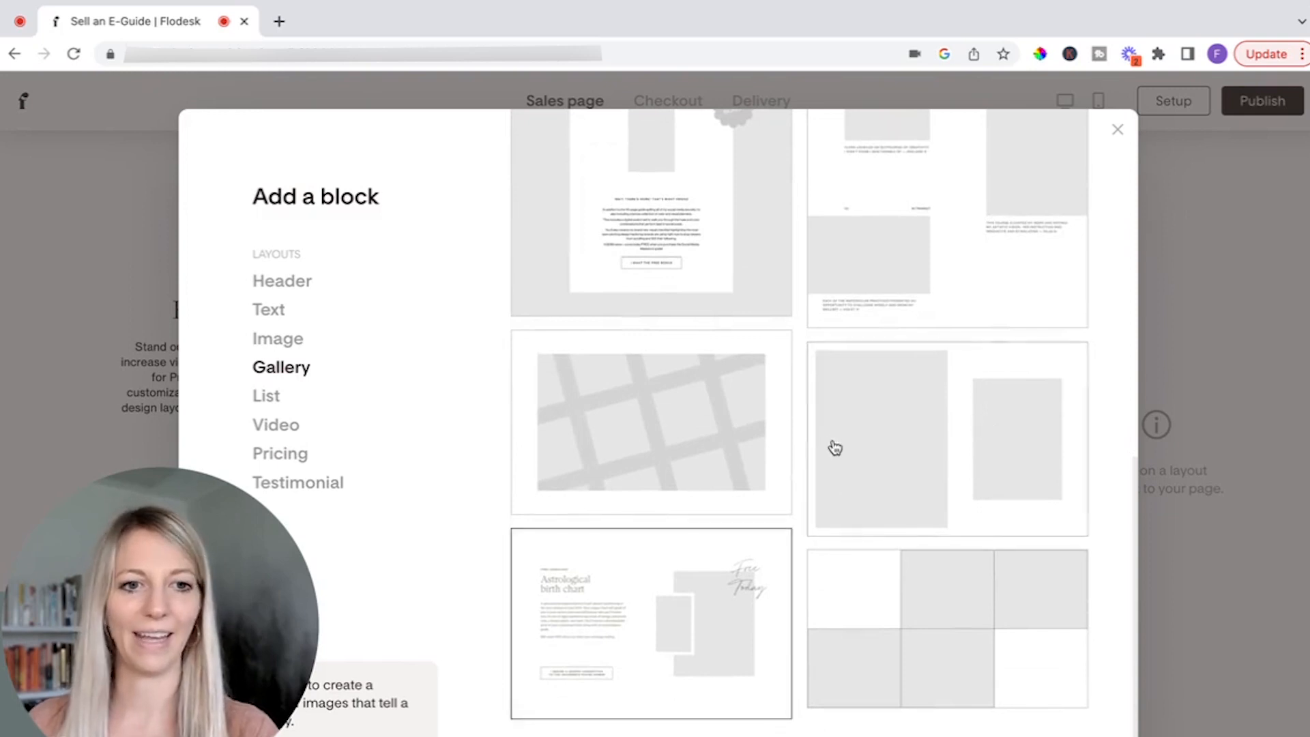
{"action": "scroll", "coordinate": [834, 447], "scroll_direction": "up", "scroll_amount": 10}
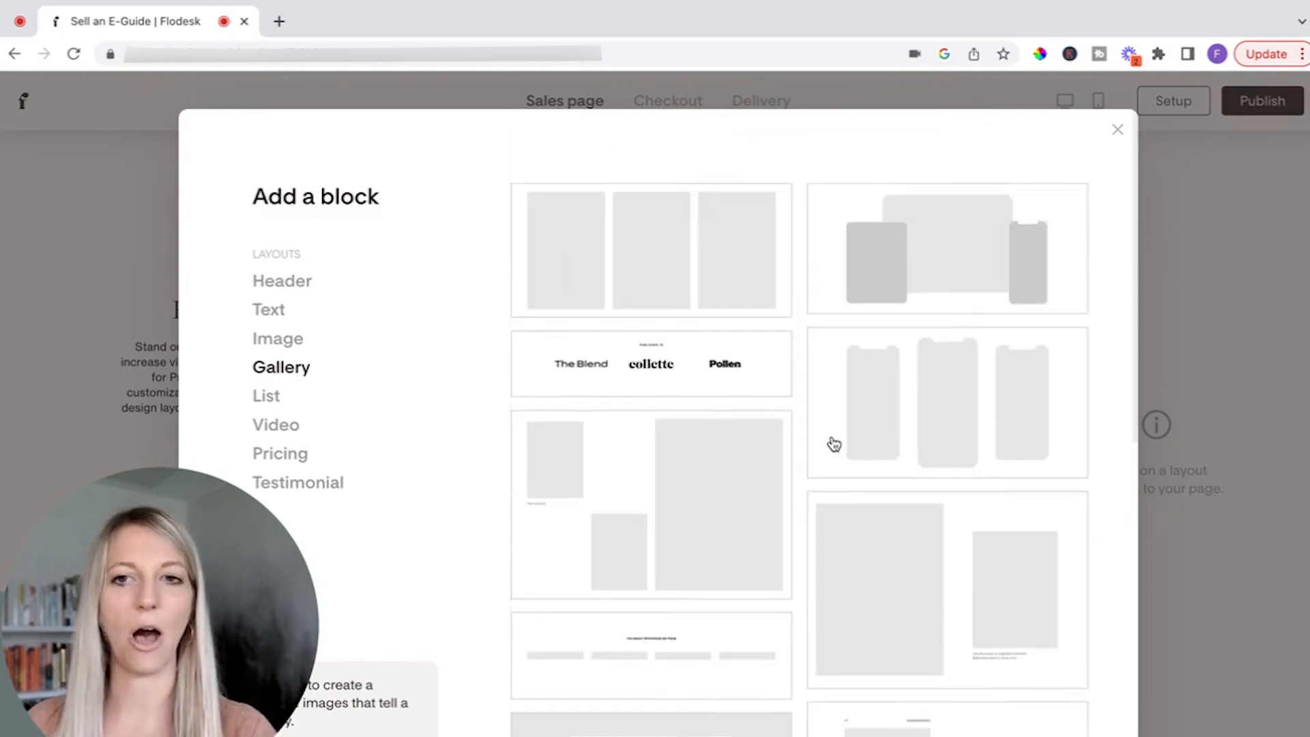
{"action": "left_click", "coordinate": [1118, 132]}
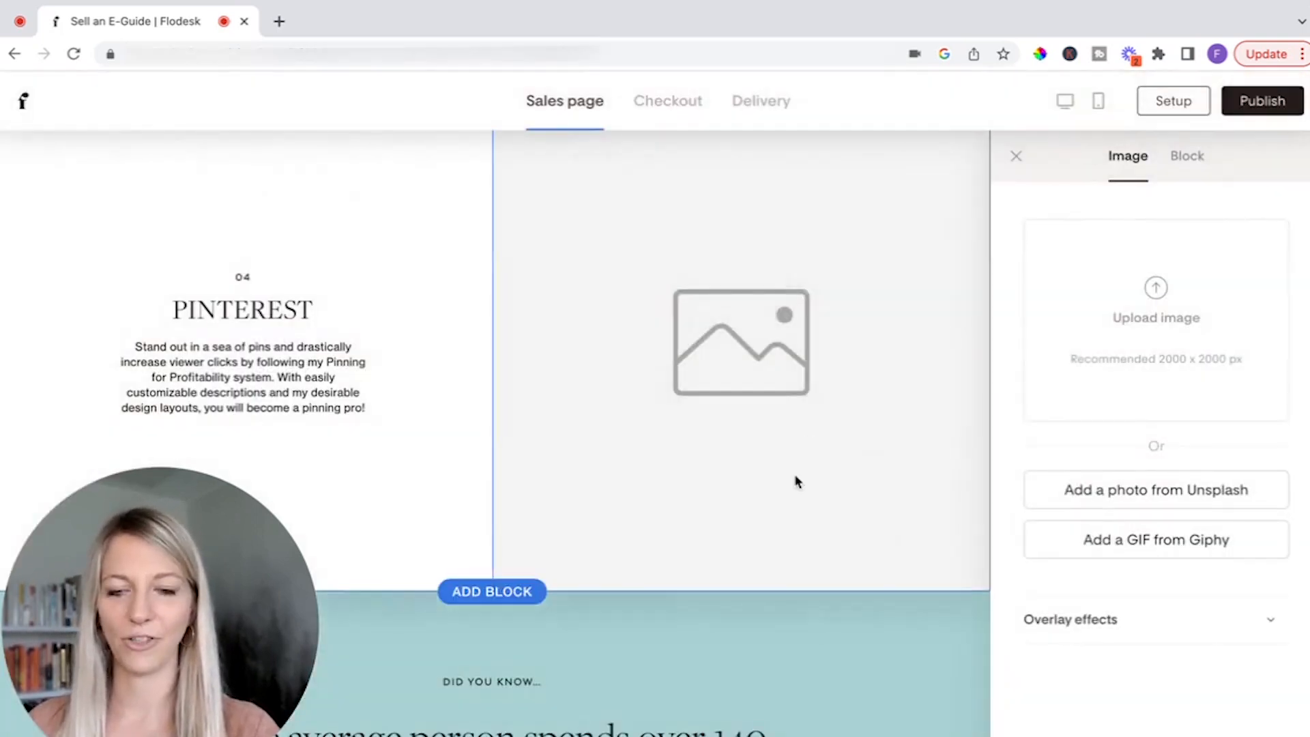
{"action": "scroll", "coordinate": [796, 479], "scroll_direction": "down", "scroll_amount": 8}
{"action": "scroll", "coordinate": [658, 674], "scroll_direction": "down", "scroll_amount": 20}
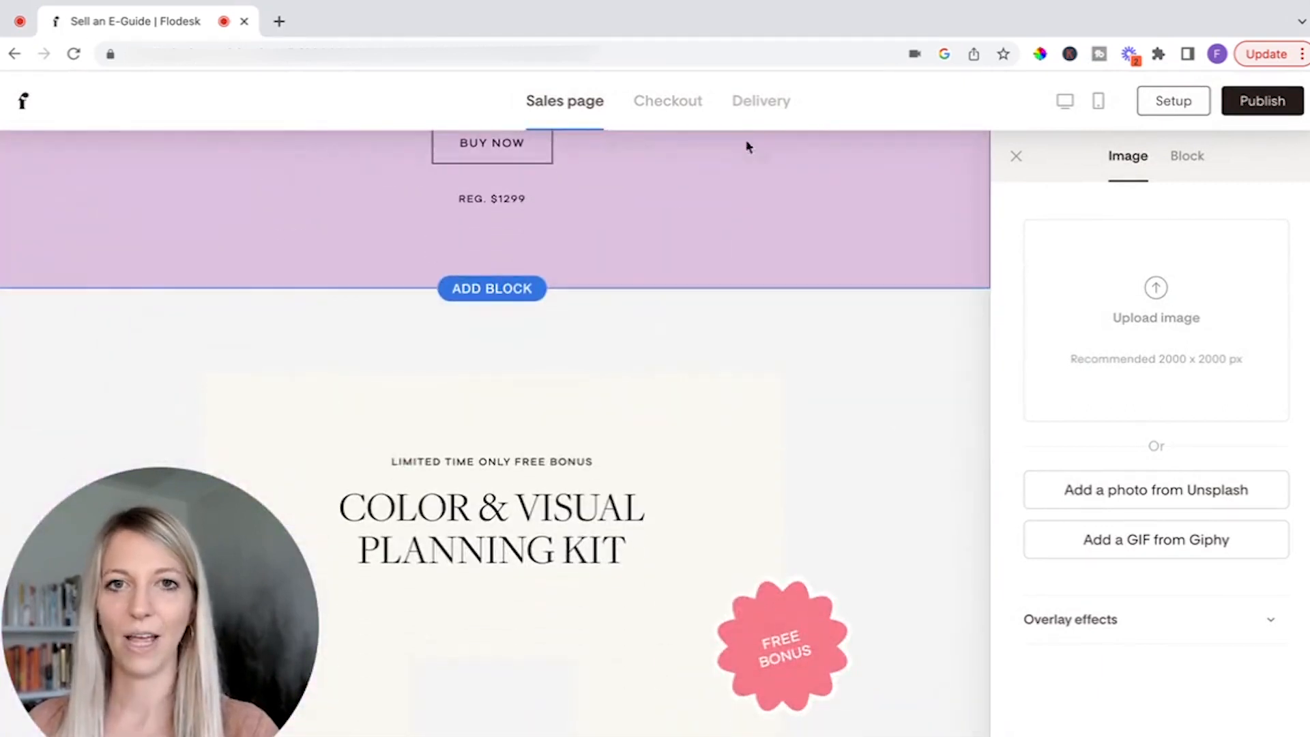
Open the Checkout page, review its contact and payment fields, and bring up its page settings.
{"action": "left_click", "coordinate": [686, 104]}
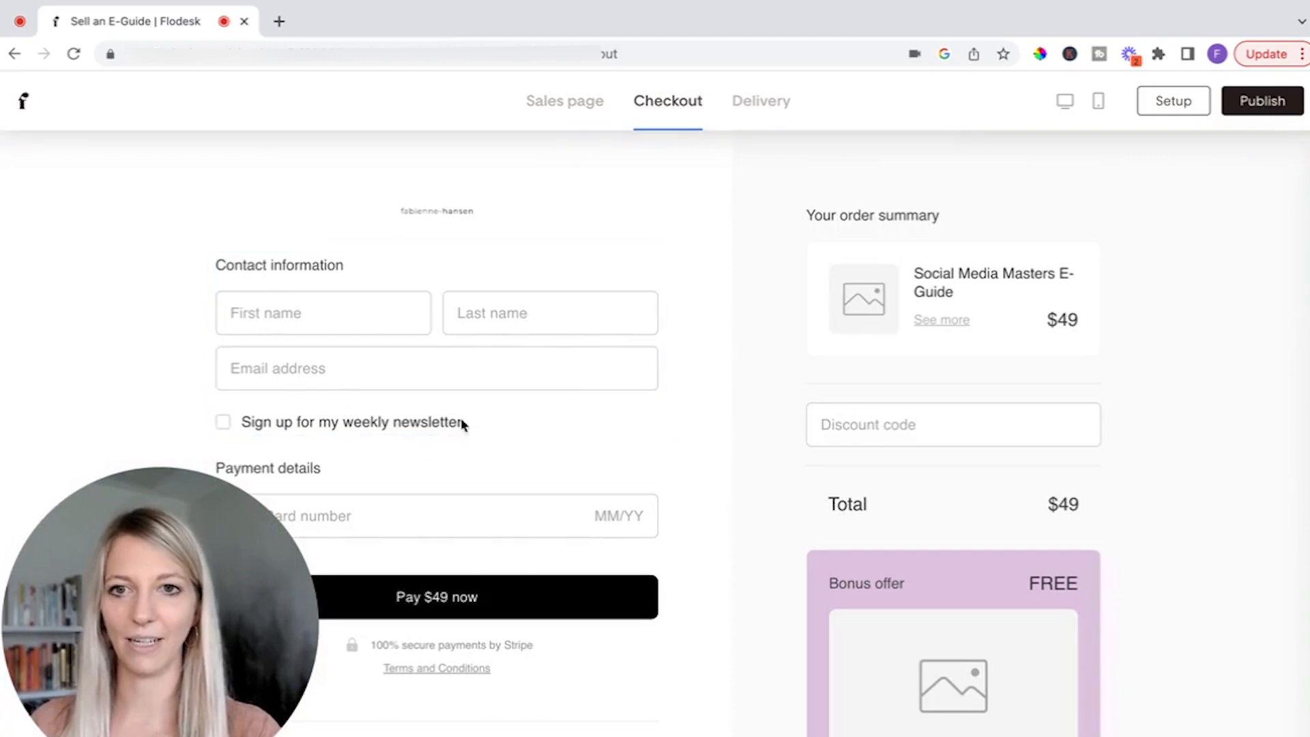
{"action": "scroll", "coordinate": [456, 440], "scroll_direction": "down", "scroll_amount": 3}
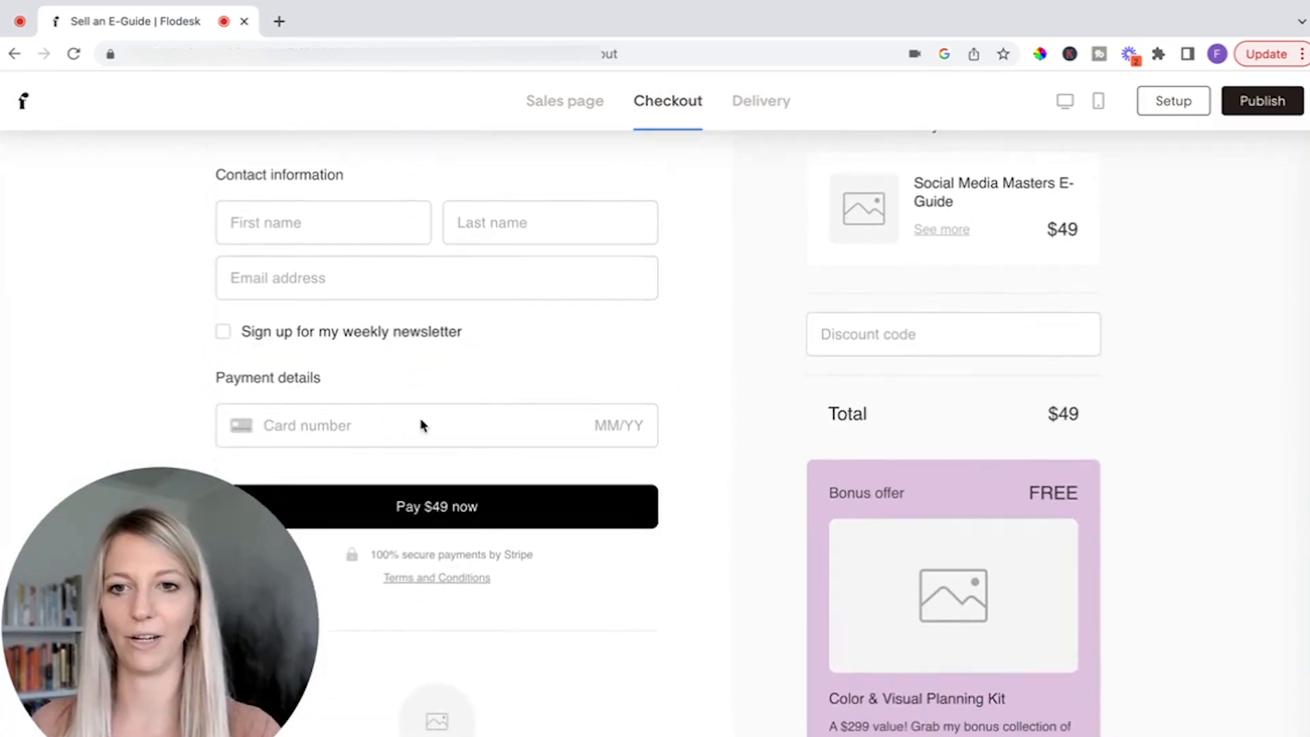
{"action": "scroll", "coordinate": [602, 447], "scroll_direction": "down", "scroll_amount": 1}
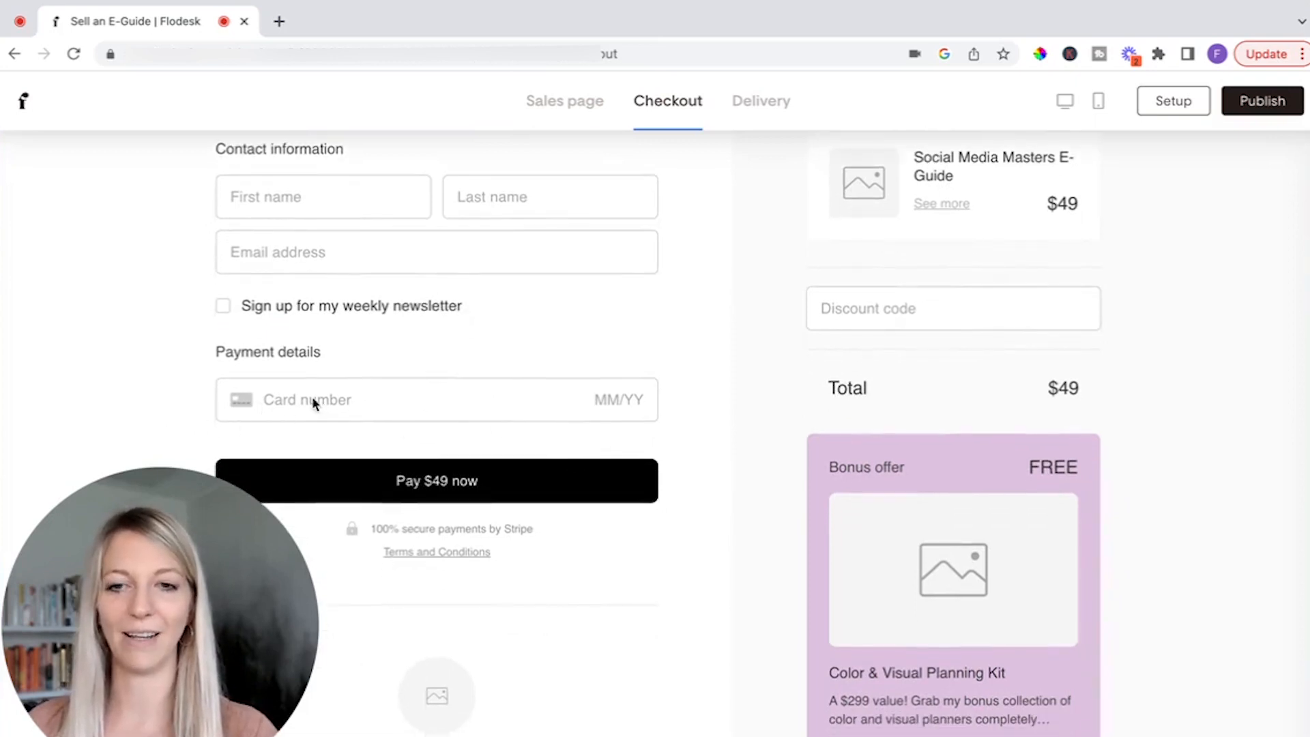
{"action": "left_click", "coordinate": [289, 393]}
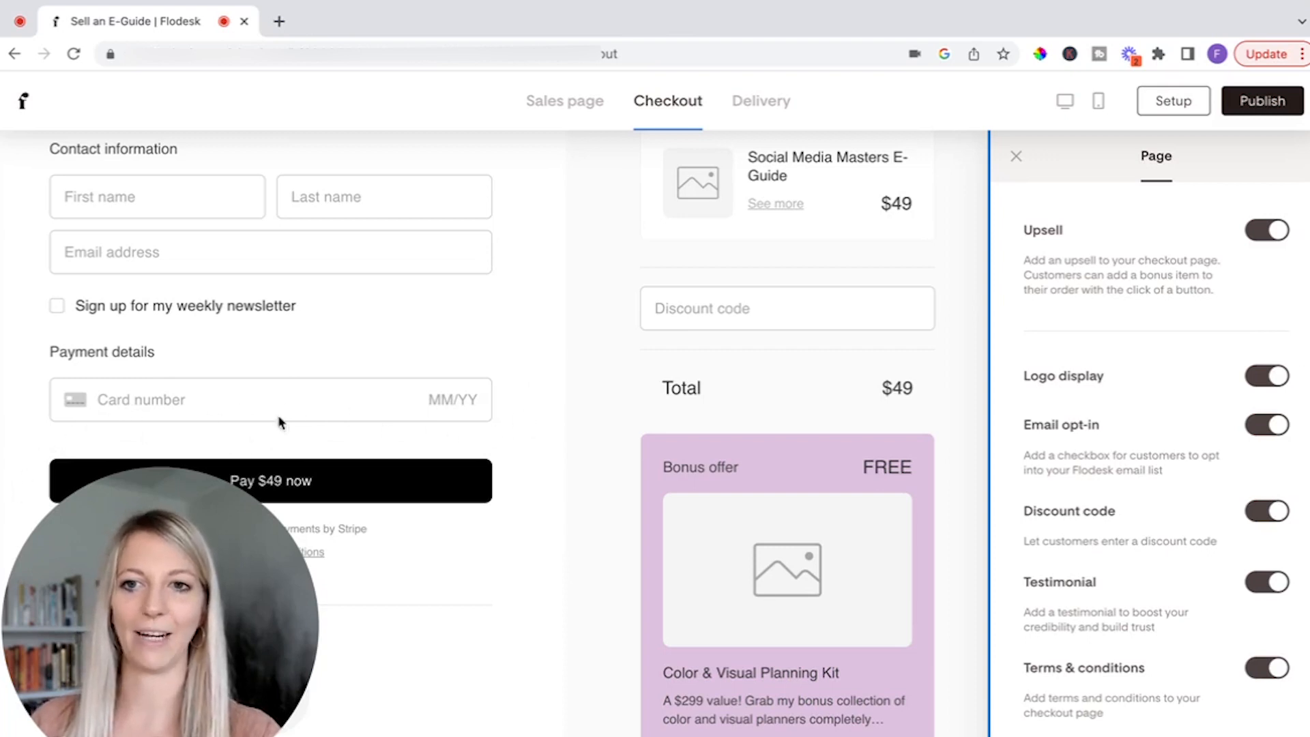
Examine the checkout page's bonus offer and the testimonial below the payment section.
{"action": "scroll", "coordinate": [541, 470], "scroll_direction": "down", "scroll_amount": 3}
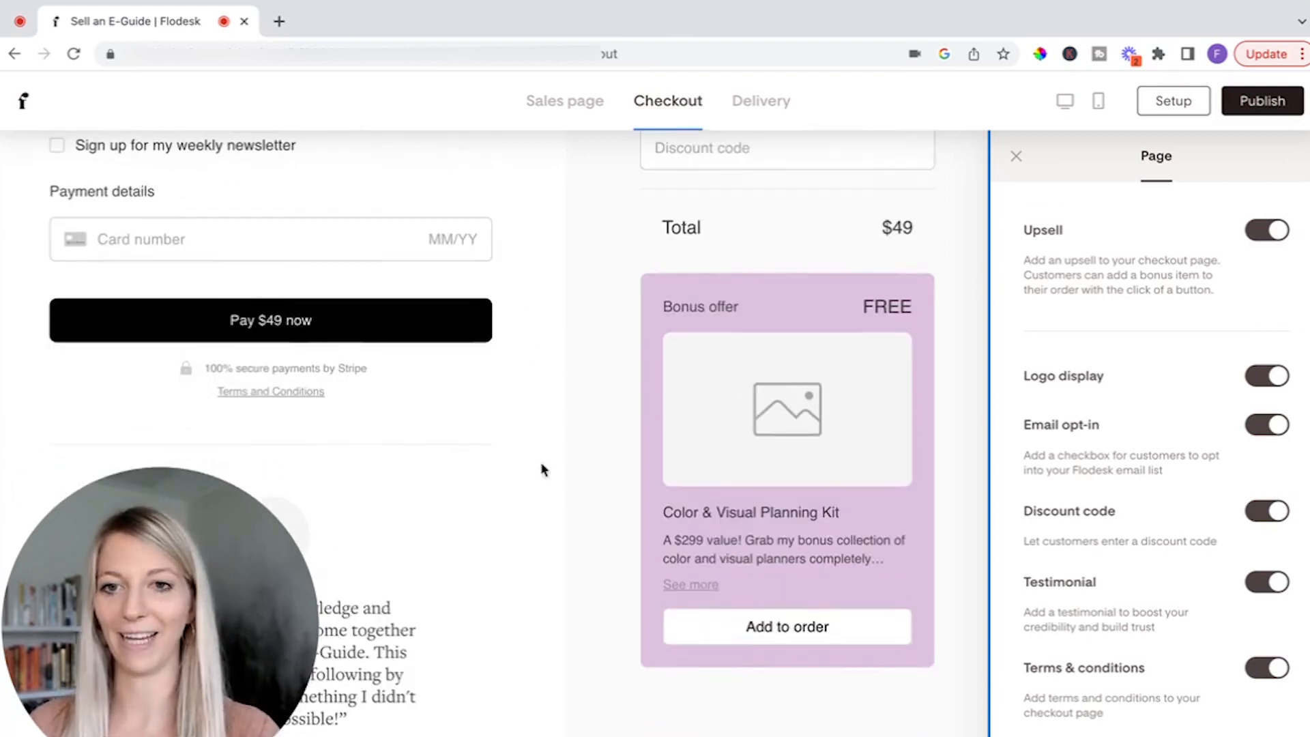
{"action": "scroll", "coordinate": [541, 469], "scroll_direction": "up", "scroll_amount": 3}
{"action": "left_click_drag", "start_coordinate": [218, 609], "coordinate": [218, 223]}
{"action": "scroll", "coordinate": [452, 680], "scroll_direction": "down", "scroll_amount": 1}
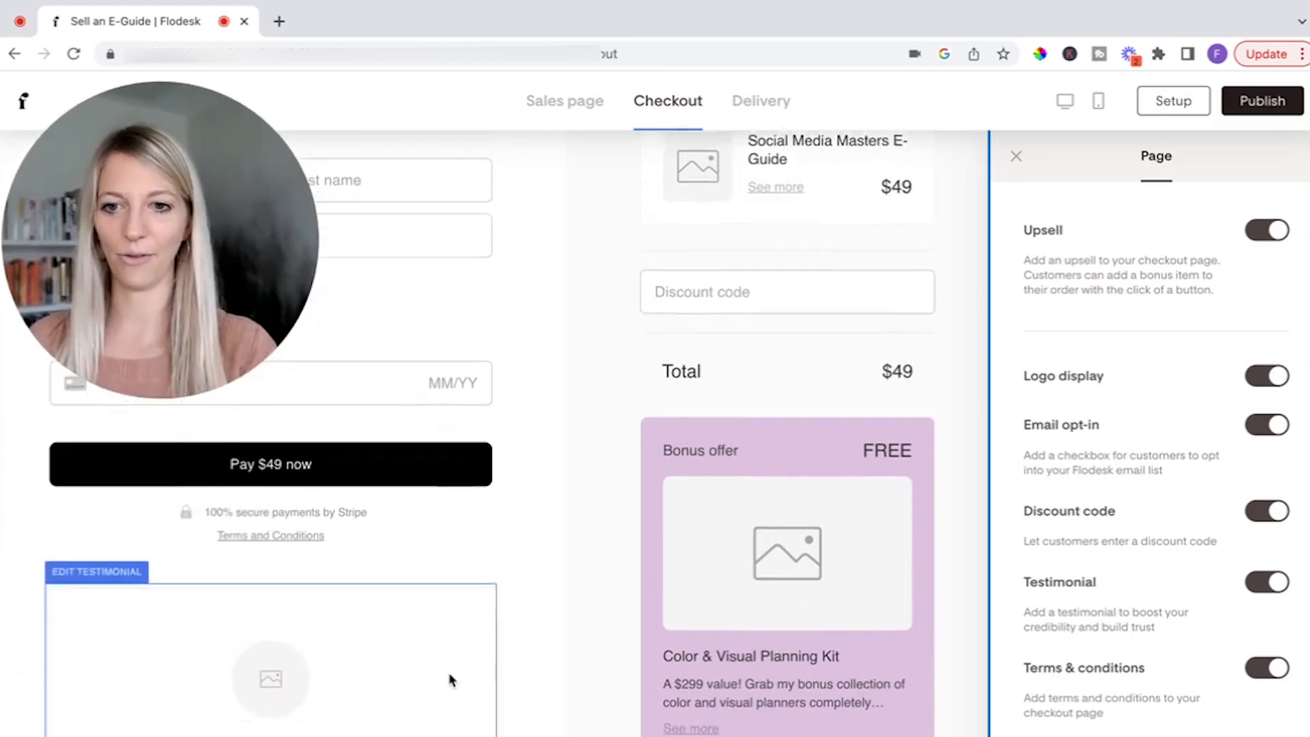
{"action": "scroll", "coordinate": [452, 680], "scroll_direction": "down", "scroll_amount": 3}
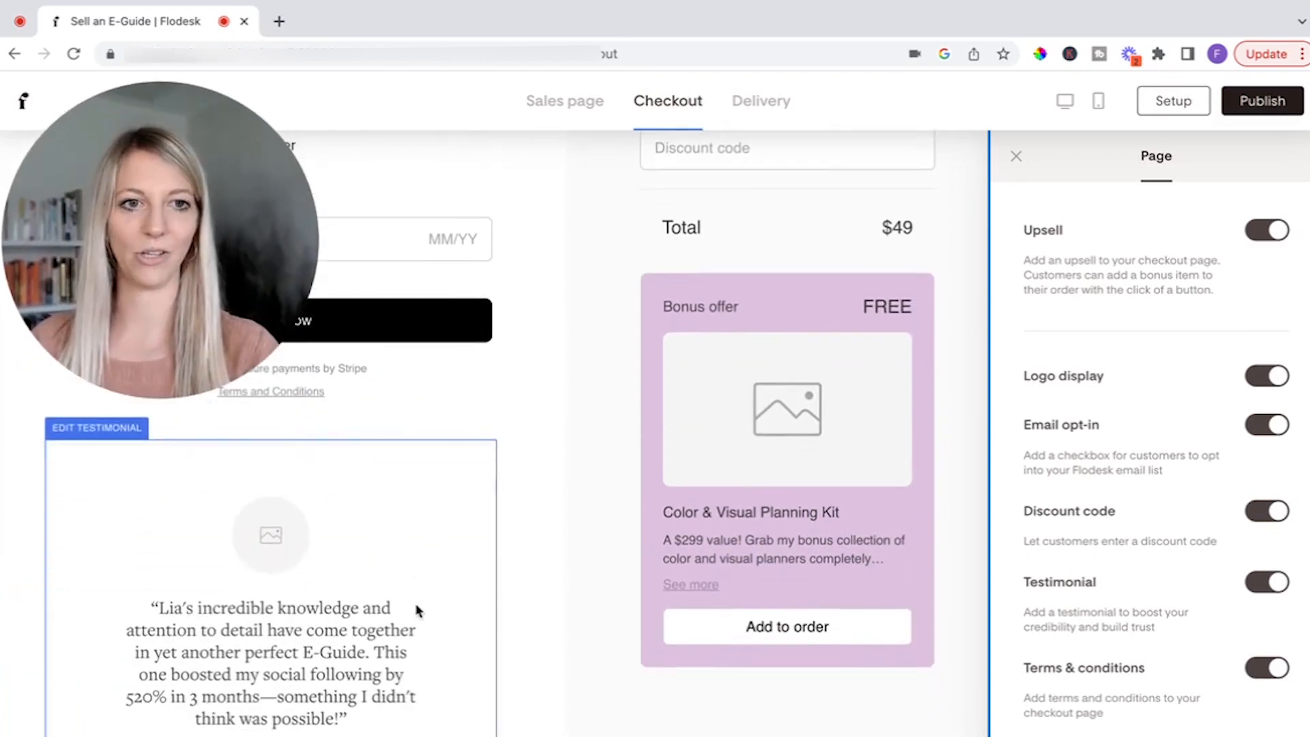
Try switching the checkout page's testimonial and terms & conditions options off and on again.
{"action": "left_click", "coordinate": [1271, 584]}
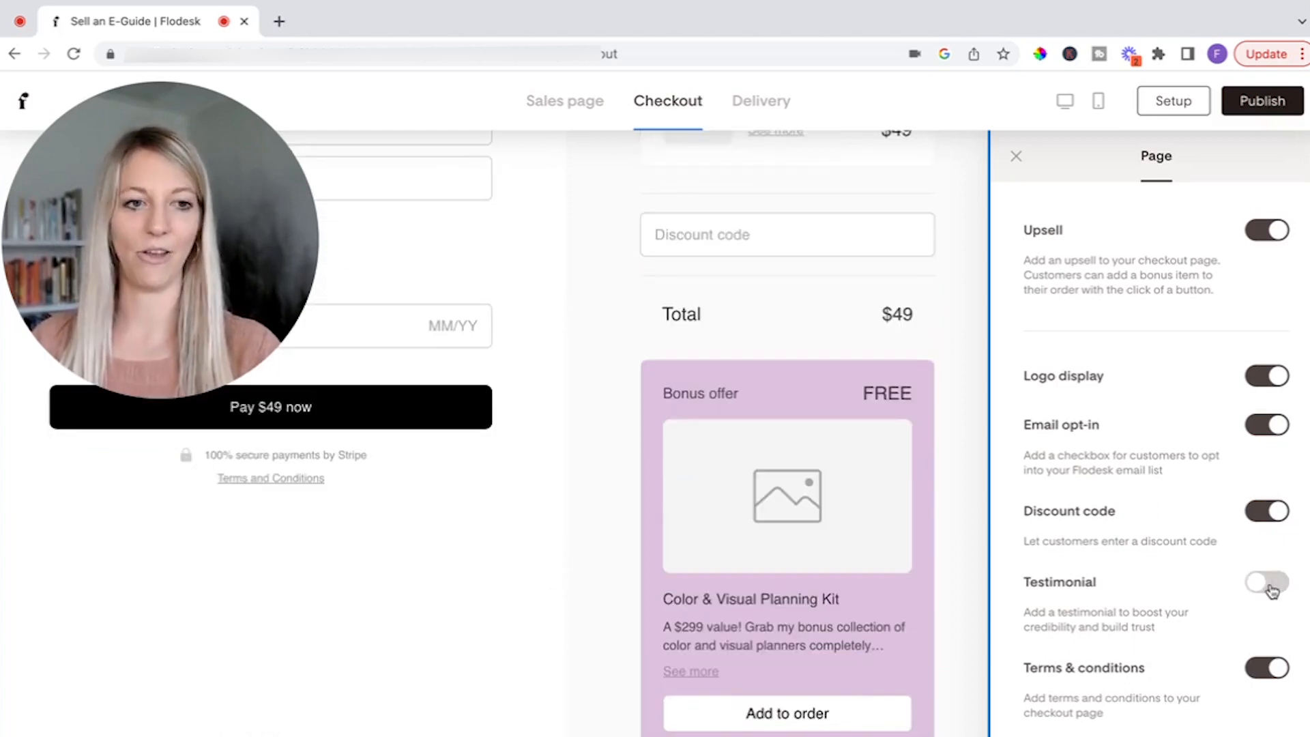
{"action": "left_click", "coordinate": [1271, 591]}
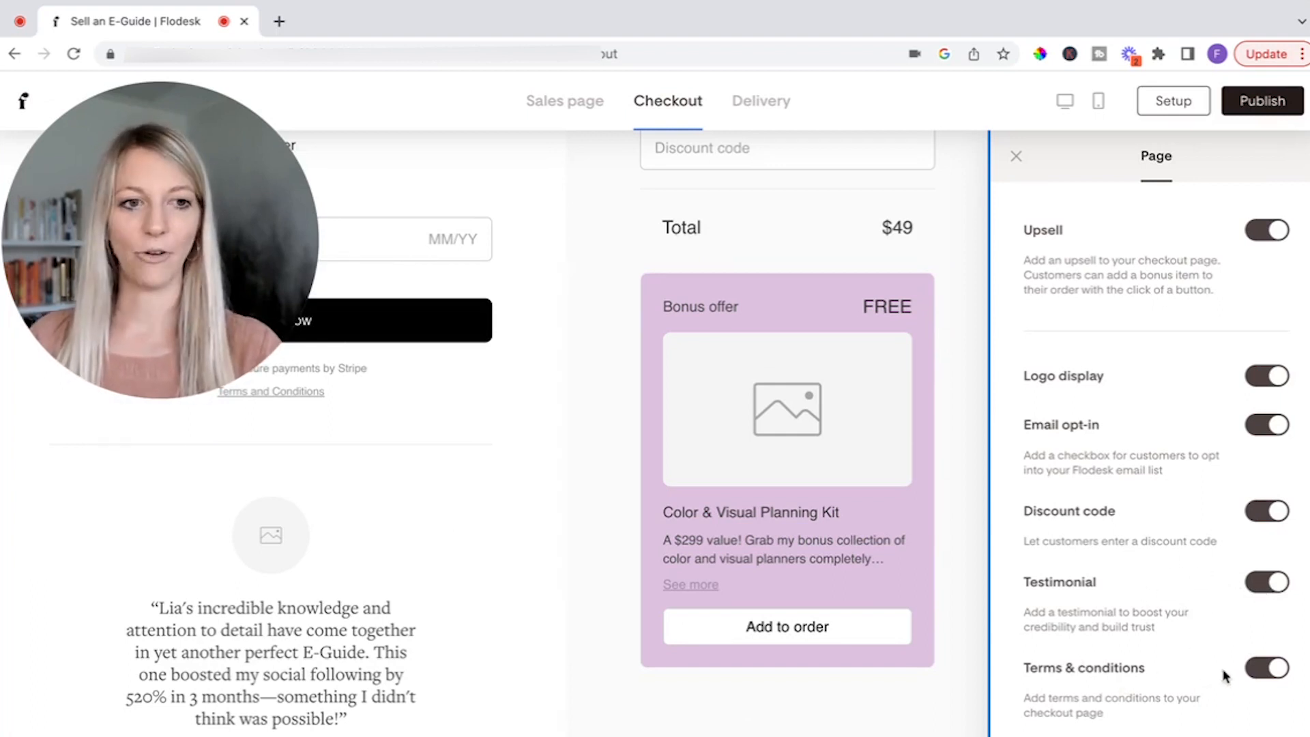
{"action": "left_click", "coordinate": [1257, 673]}
{"action": "left_click", "coordinate": [1258, 672]}
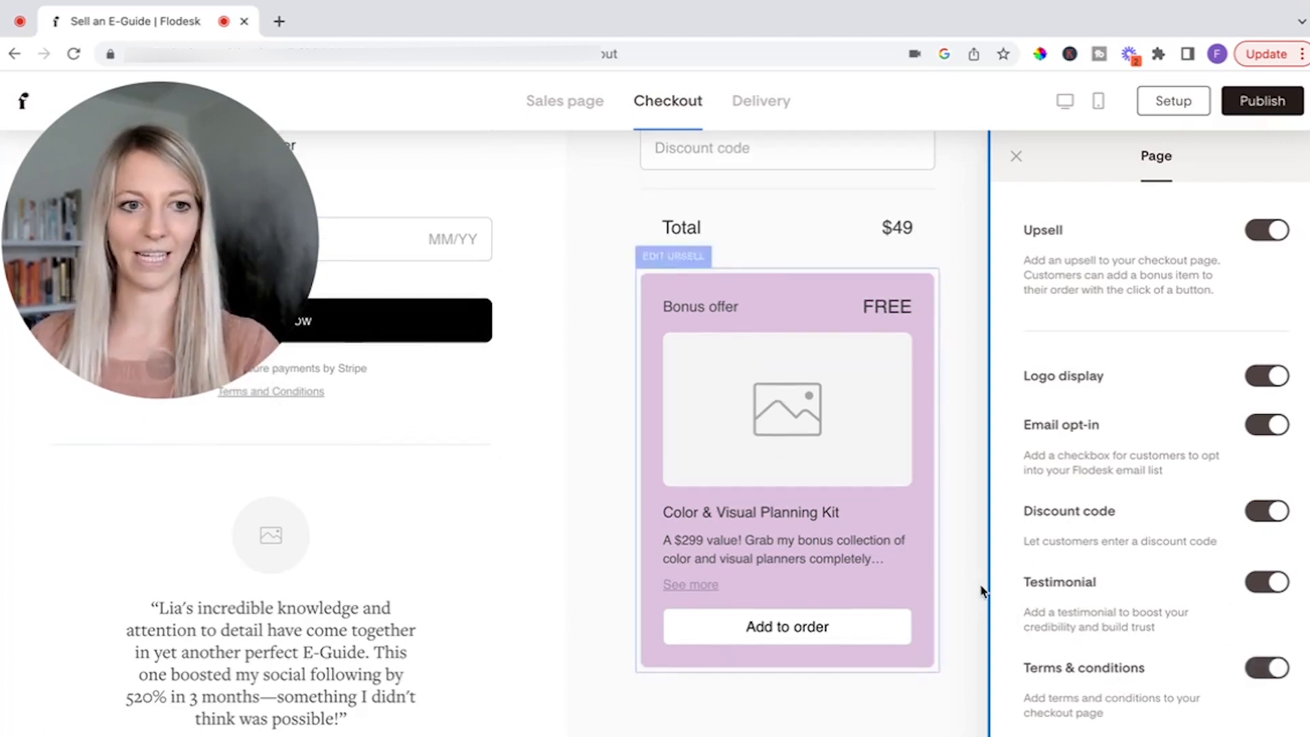
Try switching the checkout page's discount code and email opt-in options off and on again.
{"action": "scroll", "coordinate": [1207, 597], "scroll_direction": "up", "scroll_amount": 1}
{"action": "left_click", "coordinate": [1269, 519]}
{"action": "left_click", "coordinate": [1270, 521]}
{"action": "scroll", "coordinate": [535, 441], "scroll_direction": "up", "scroll_amount": 4}
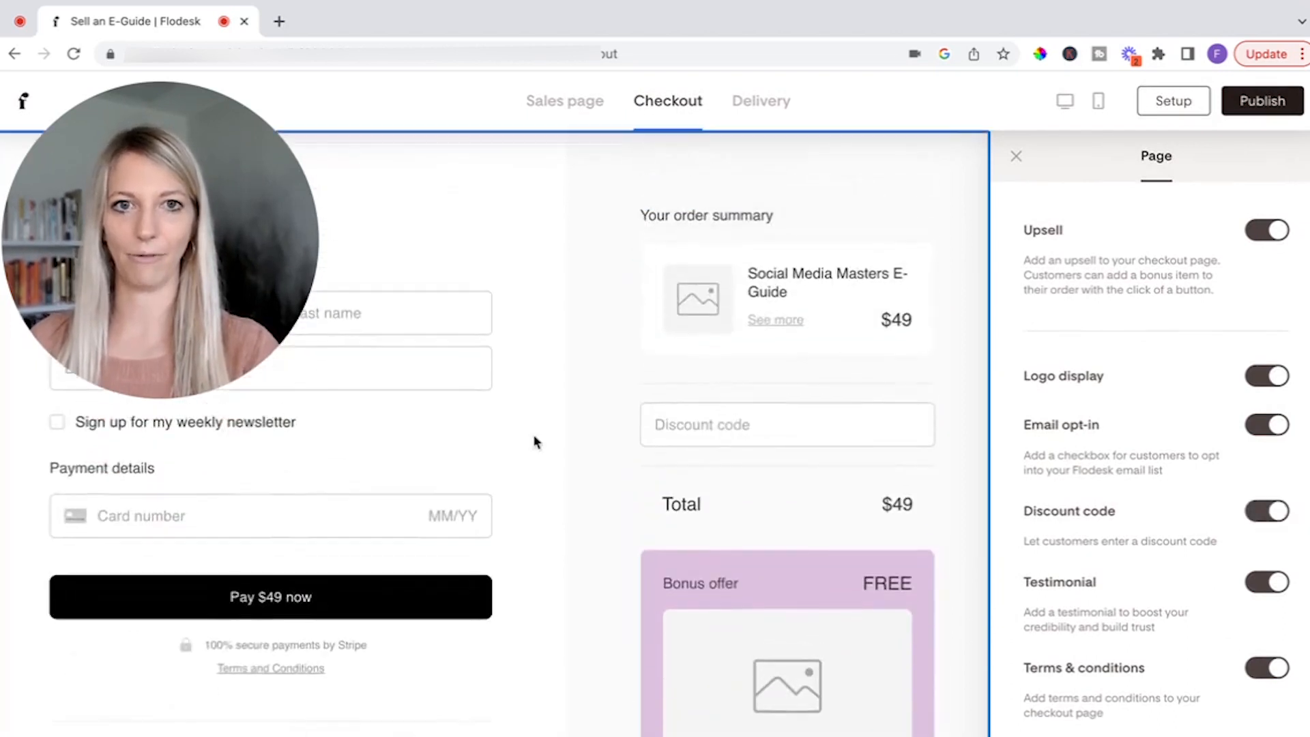
{"action": "left_click", "coordinate": [1264, 516]}
{"action": "left_click", "coordinate": [1264, 517]}
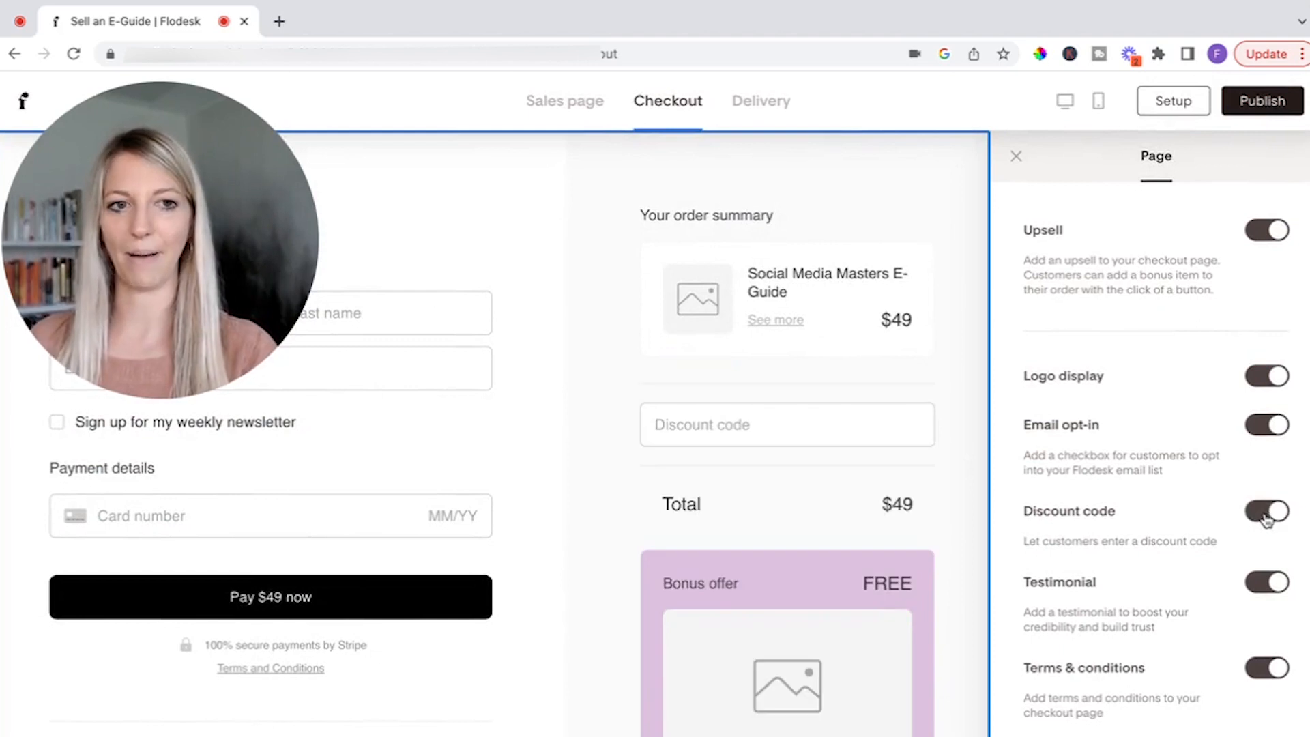
{"action": "left_click", "coordinate": [1259, 430]}
{"action": "left_click", "coordinate": [1258, 429]}
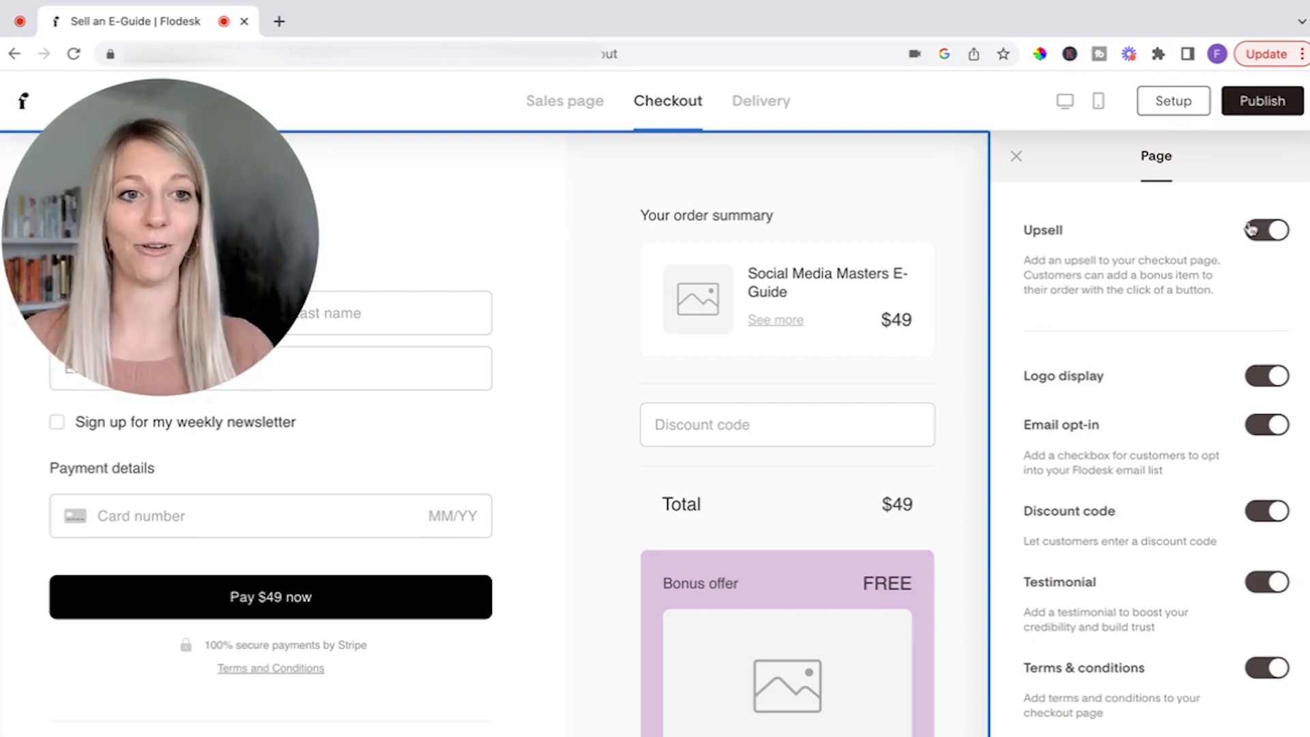
Try hiding the bonus offer by switching the checkout page's upsell off and on again.
{"action": "scroll", "coordinate": [924, 503], "scroll_direction": "down", "scroll_amount": 3}
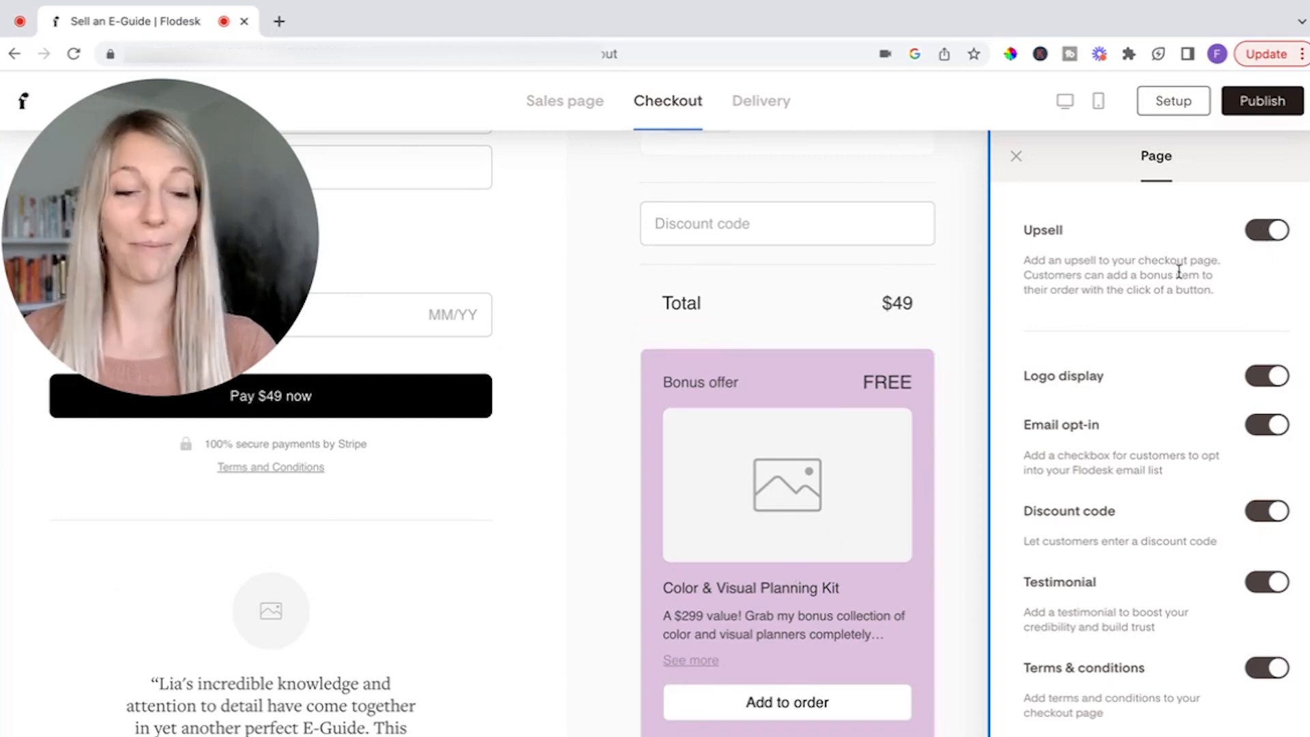
{"action": "left_click", "coordinate": [1262, 239]}
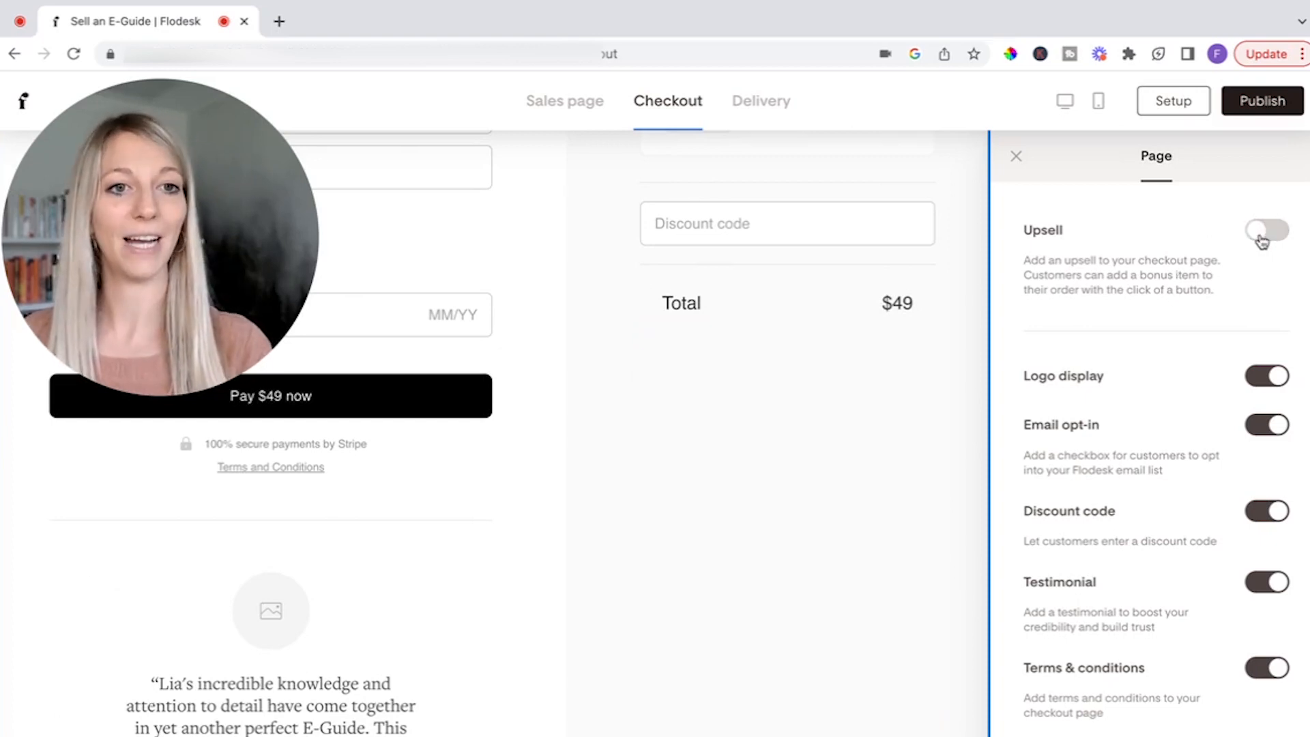
{"action": "left_click", "coordinate": [1269, 235]}
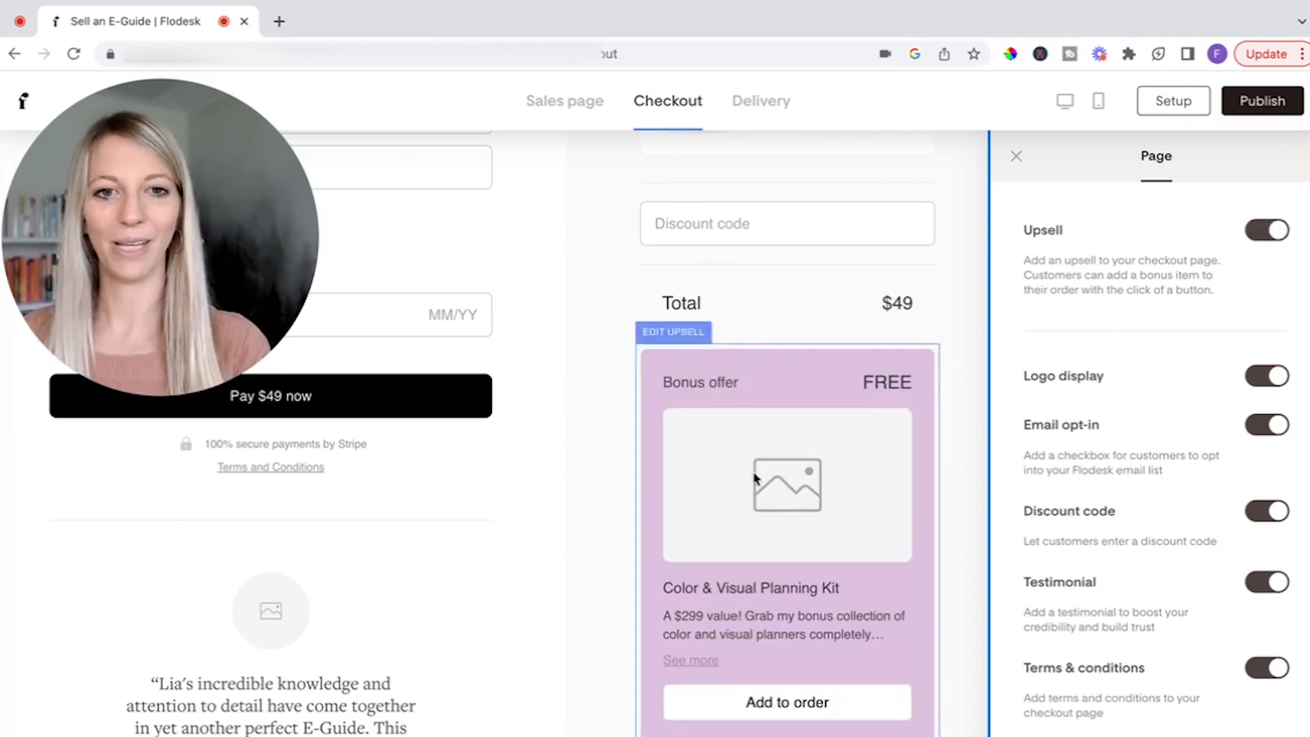
{"action": "scroll", "coordinate": [769, 527], "scroll_direction": "up", "scroll_amount": 3}
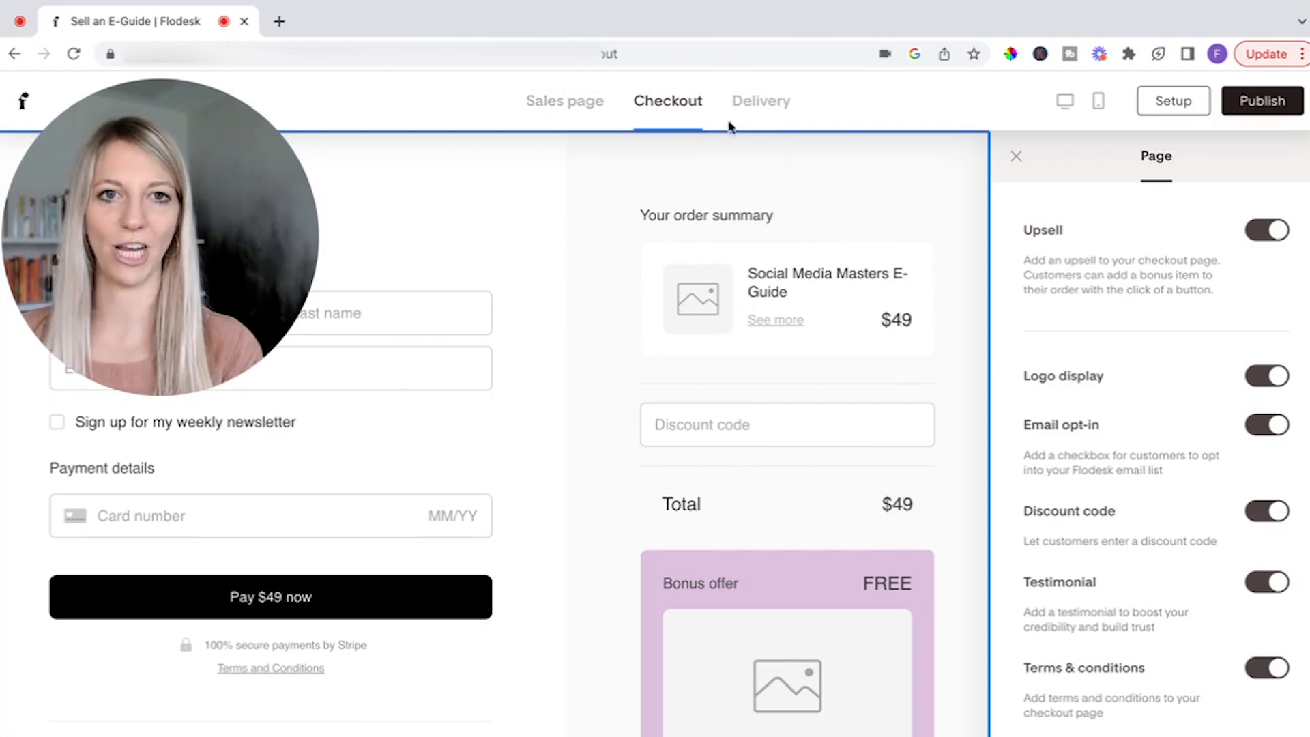
On the Delivery page, set the background color of the THANK YOU. FOR YOUR PURCHASE block to dark navy #1A2C46.
{"action": "left_click", "coordinate": [779, 113]}
{"action": "left_click", "coordinate": [687, 240]}
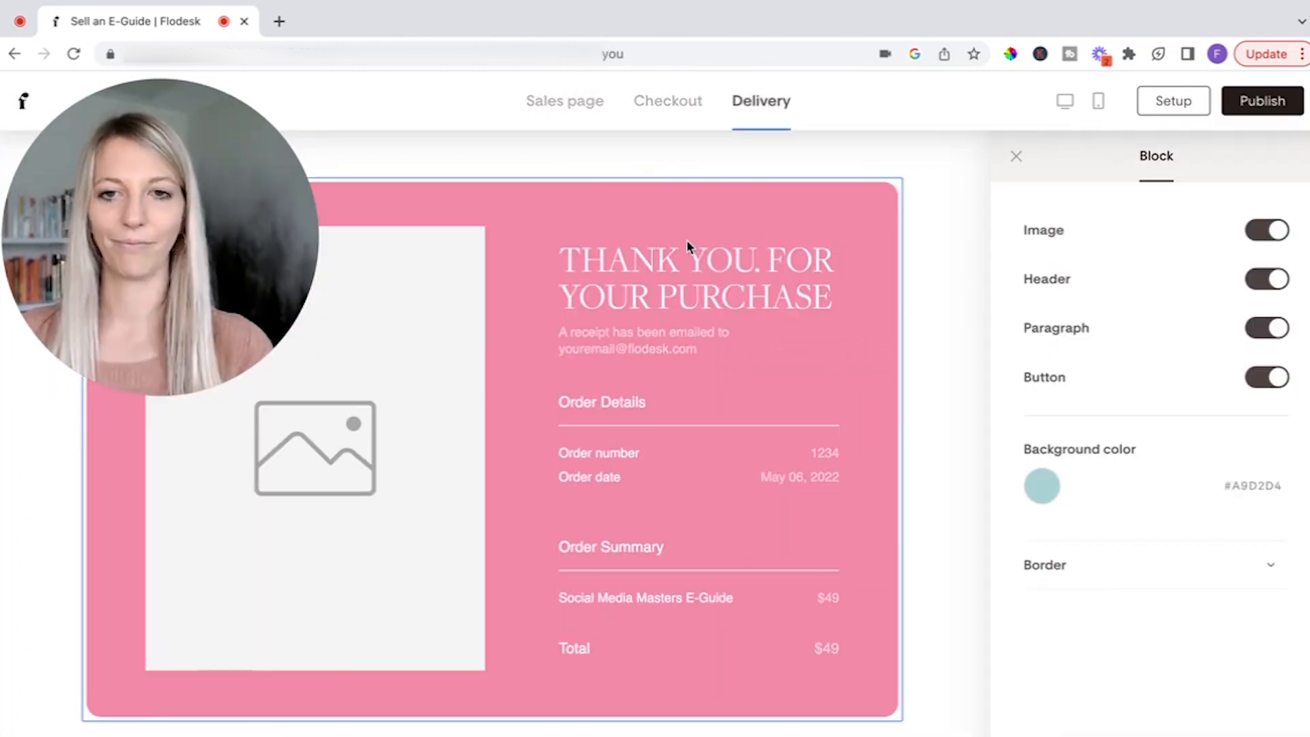
{"action": "left_click", "coordinate": [851, 257]}
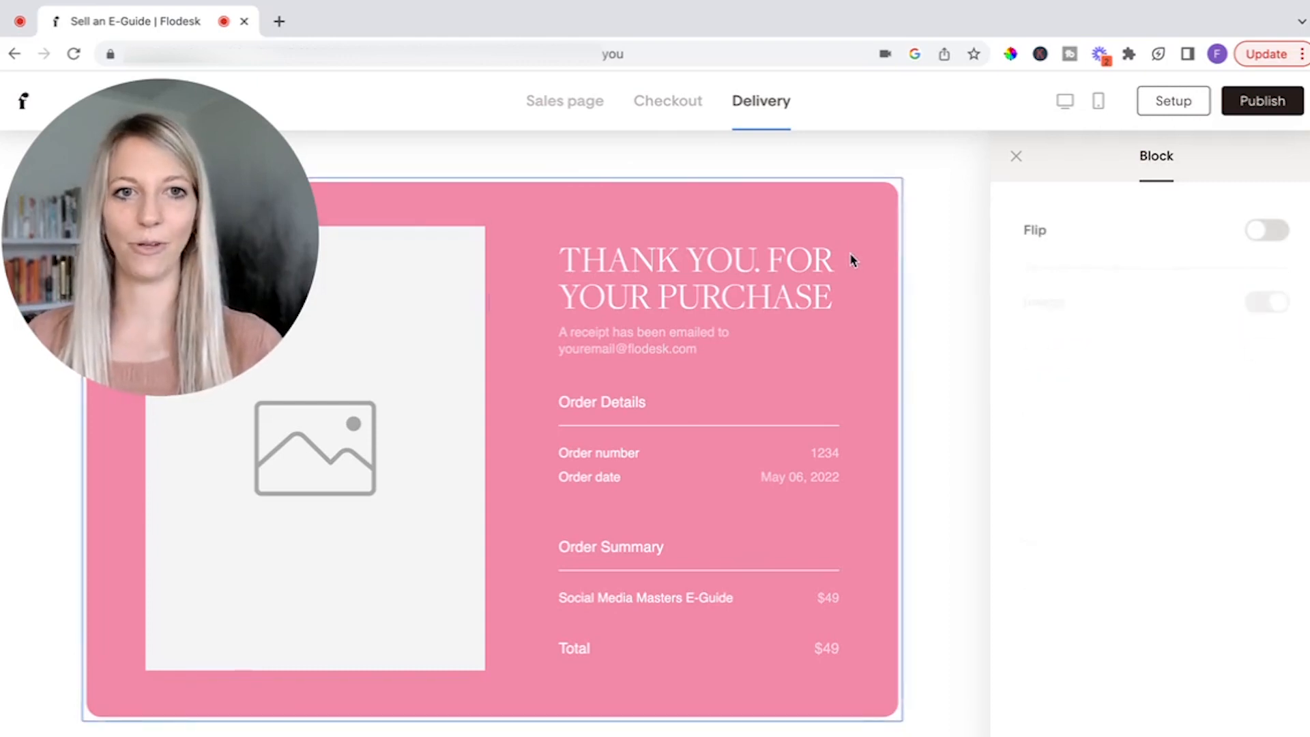
{"action": "left_click", "coordinate": [1040, 461]}
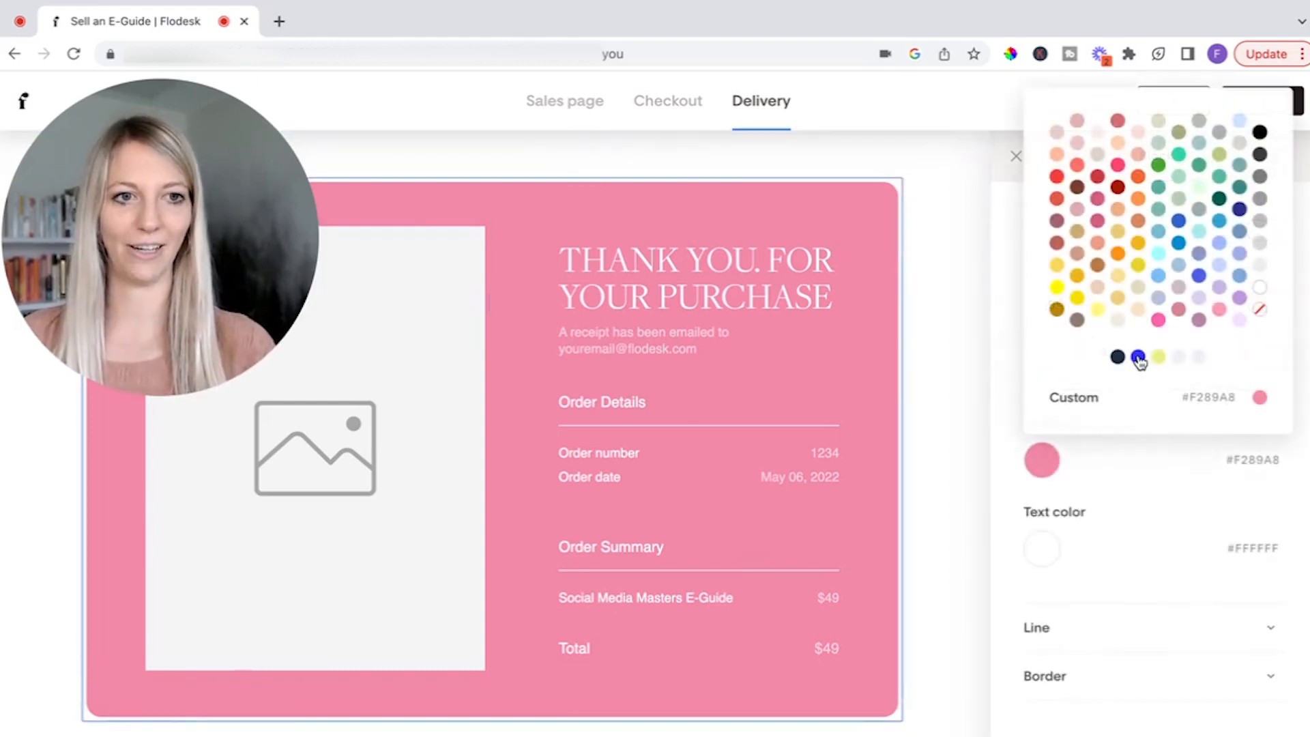
{"action": "left_click", "coordinate": [1138, 357]}
{"action": "left_click", "coordinate": [1158, 357]}
{"action": "left_click", "coordinate": [1178, 357]}
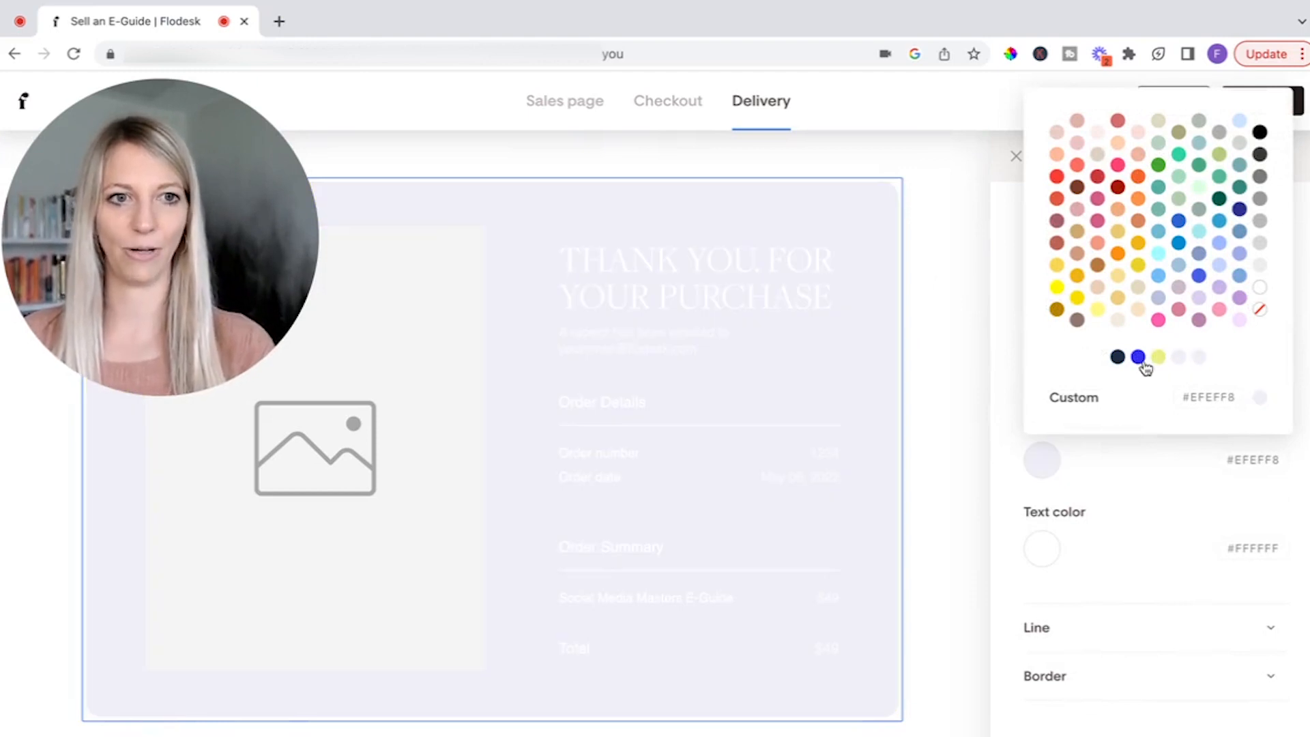
{"action": "left_click", "coordinate": [1117, 357]}
Review the Delivery page's lower blocks and open the file download link setting of the DOWNLOAD NOW button.
{"action": "scroll", "coordinate": [705, 549], "scroll_direction": "down", "scroll_amount": 4}
{"action": "scroll", "coordinate": [705, 549], "scroll_direction": "down", "scroll_amount": 8}
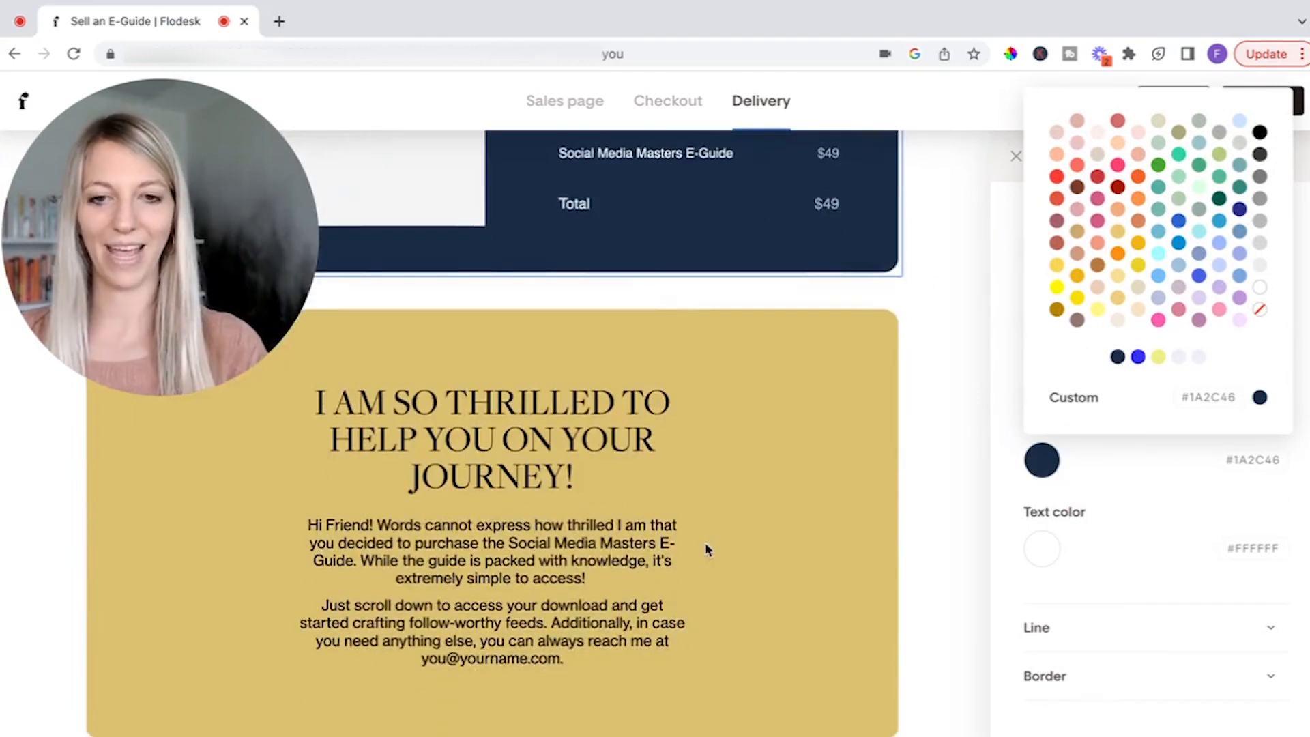
{"action": "scroll", "coordinate": [705, 549], "scroll_direction": "down", "scroll_amount": 3}
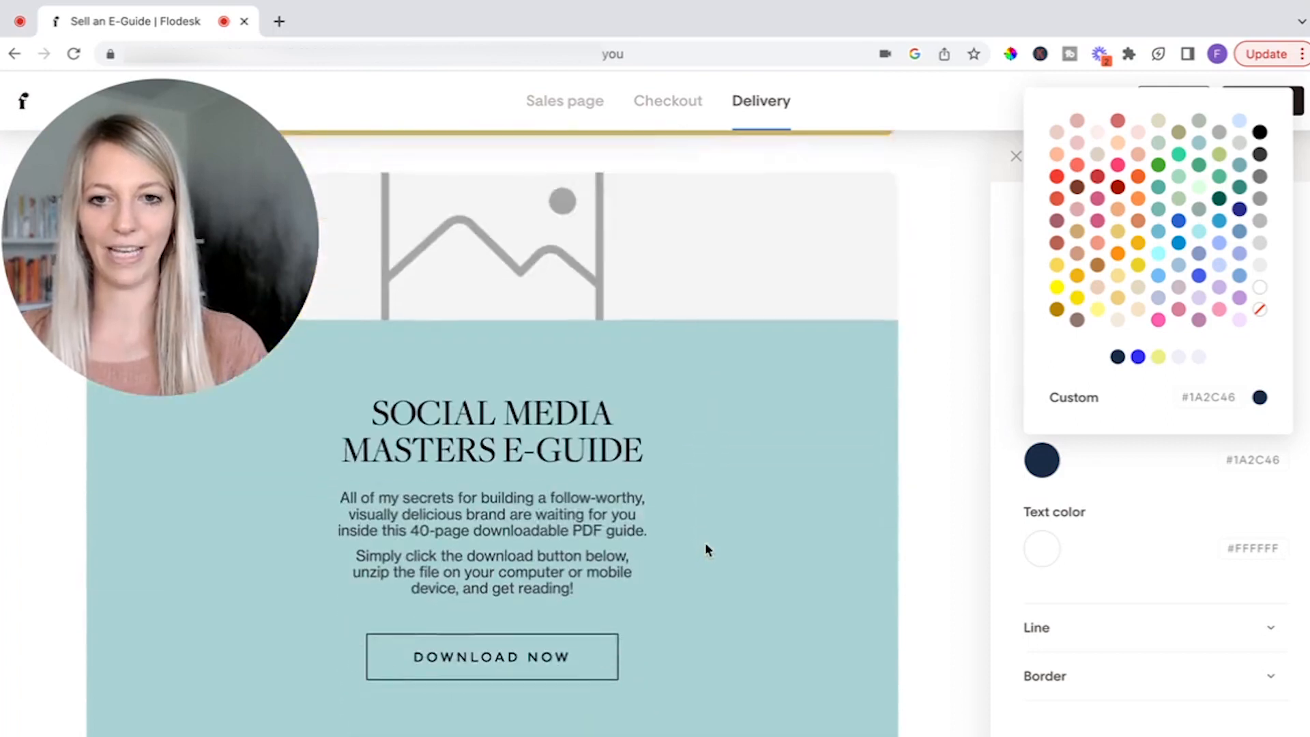
{"action": "left_click", "coordinate": [488, 645]}
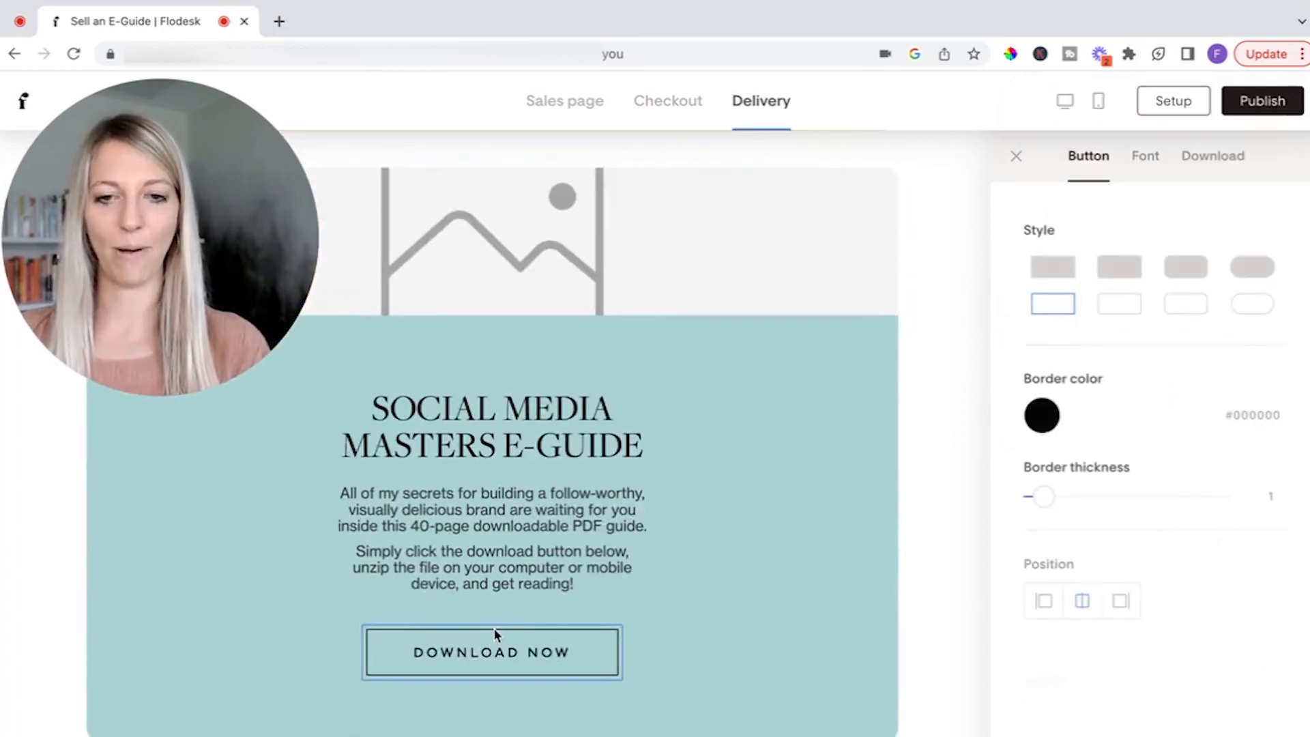
{"action": "left_click", "coordinate": [1209, 159]}
{"action": "left_click", "coordinate": [1081, 306]}
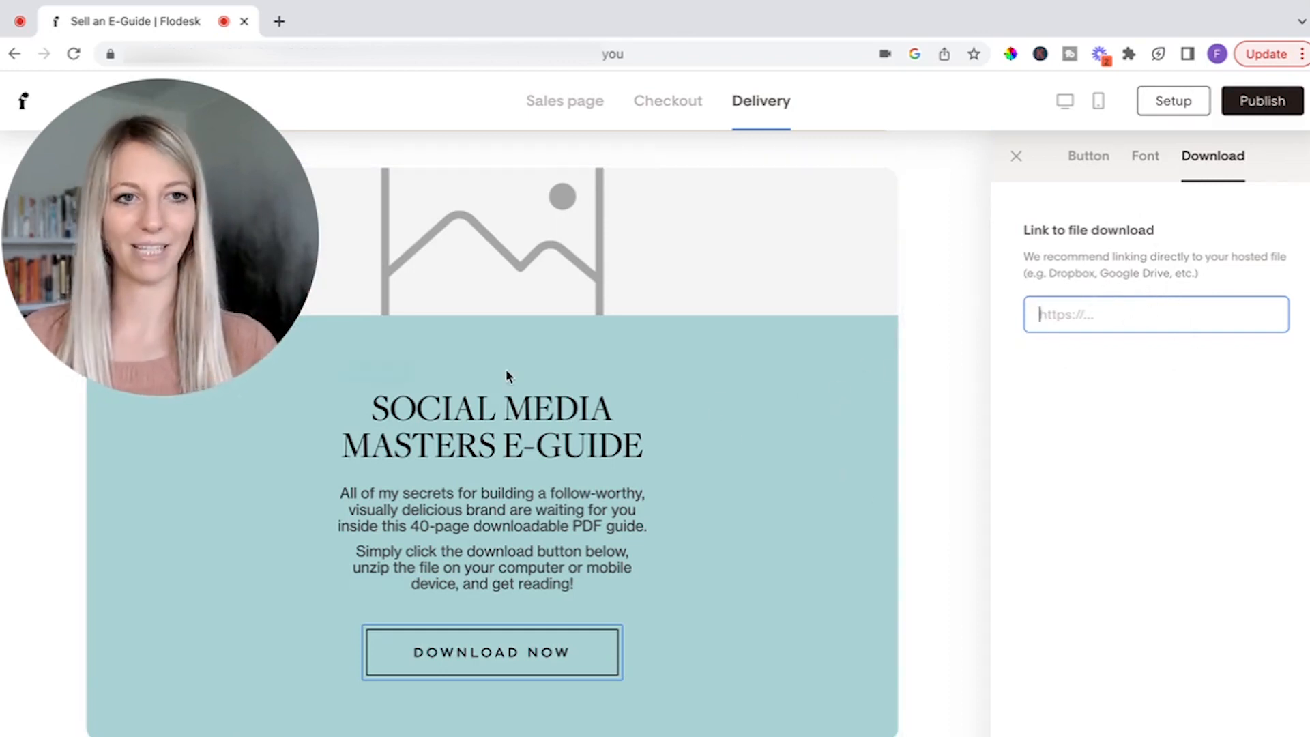
Open the checkout's product setup, try a price of $27, and set the price back to $49.
{"action": "scroll", "coordinate": [505, 371], "scroll_direction": "up", "scroll_amount": 10}
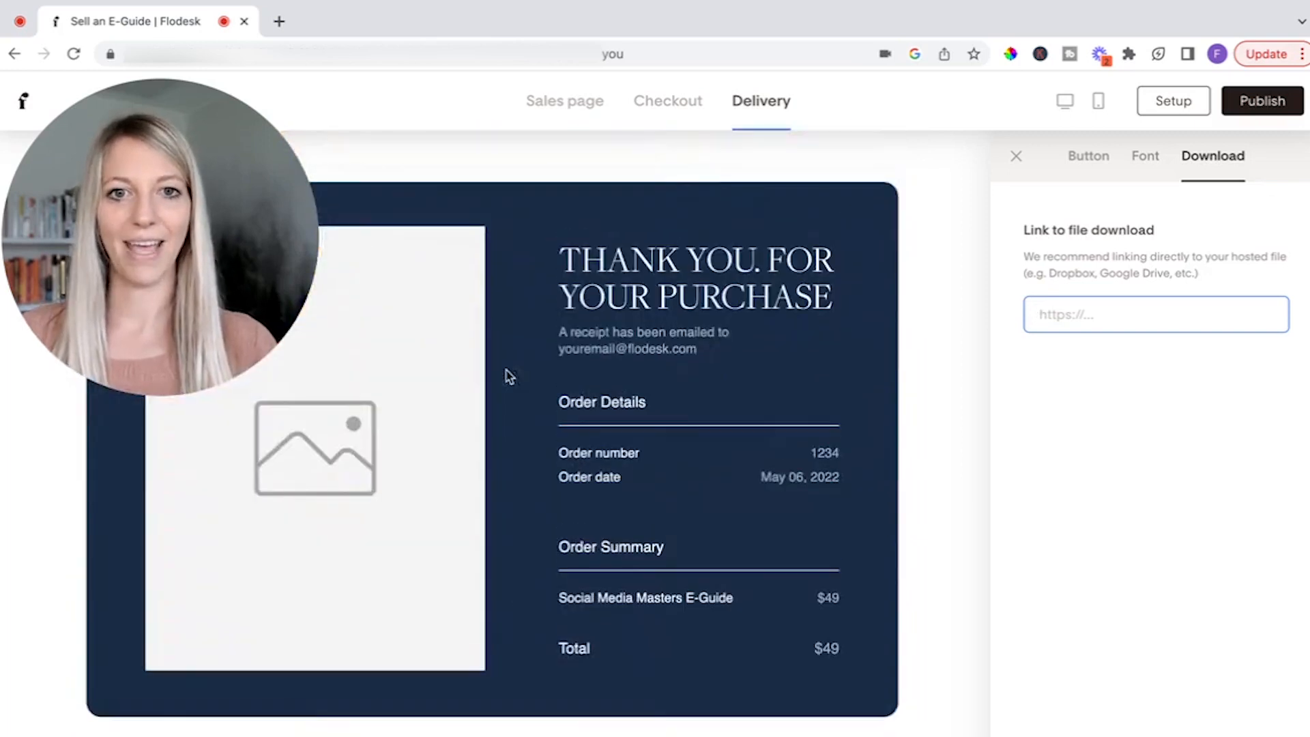
{"action": "left_click", "coordinate": [1174, 102]}
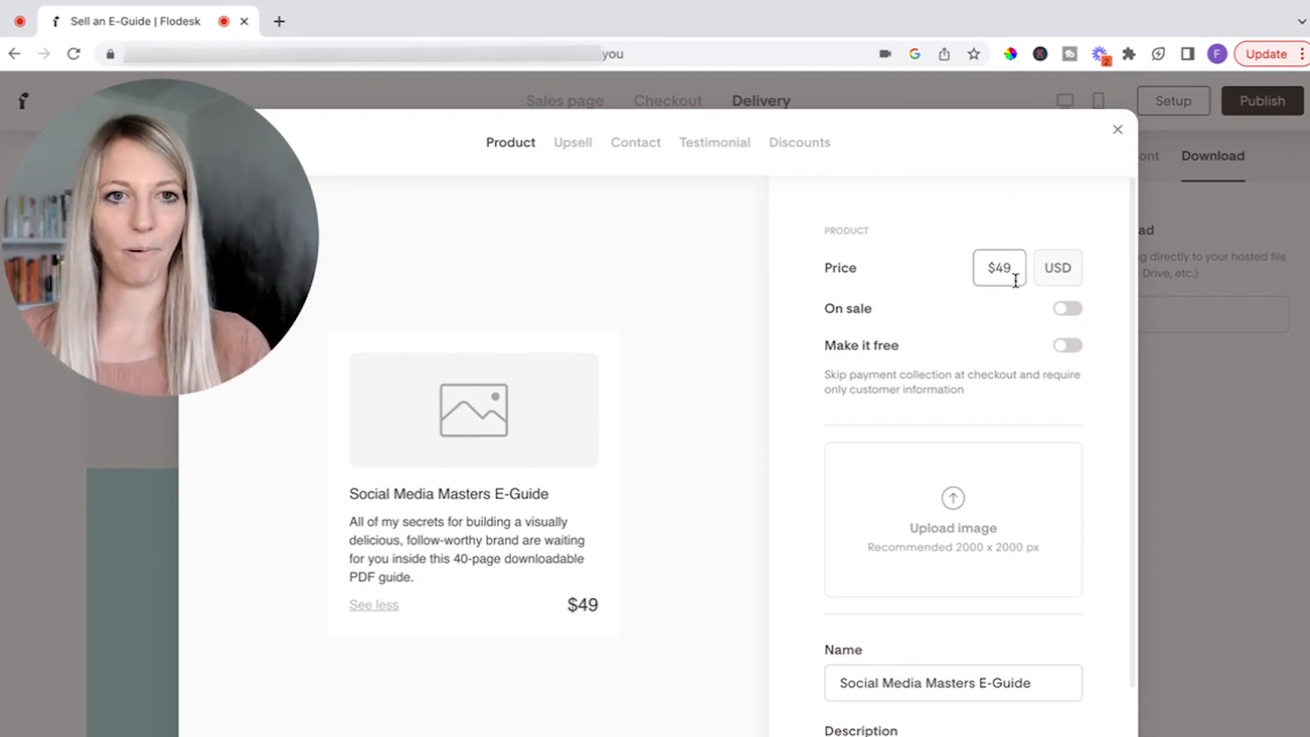
{"action": "double_click", "coordinate": [997, 271]}
{"action": "type", "text": "27"}
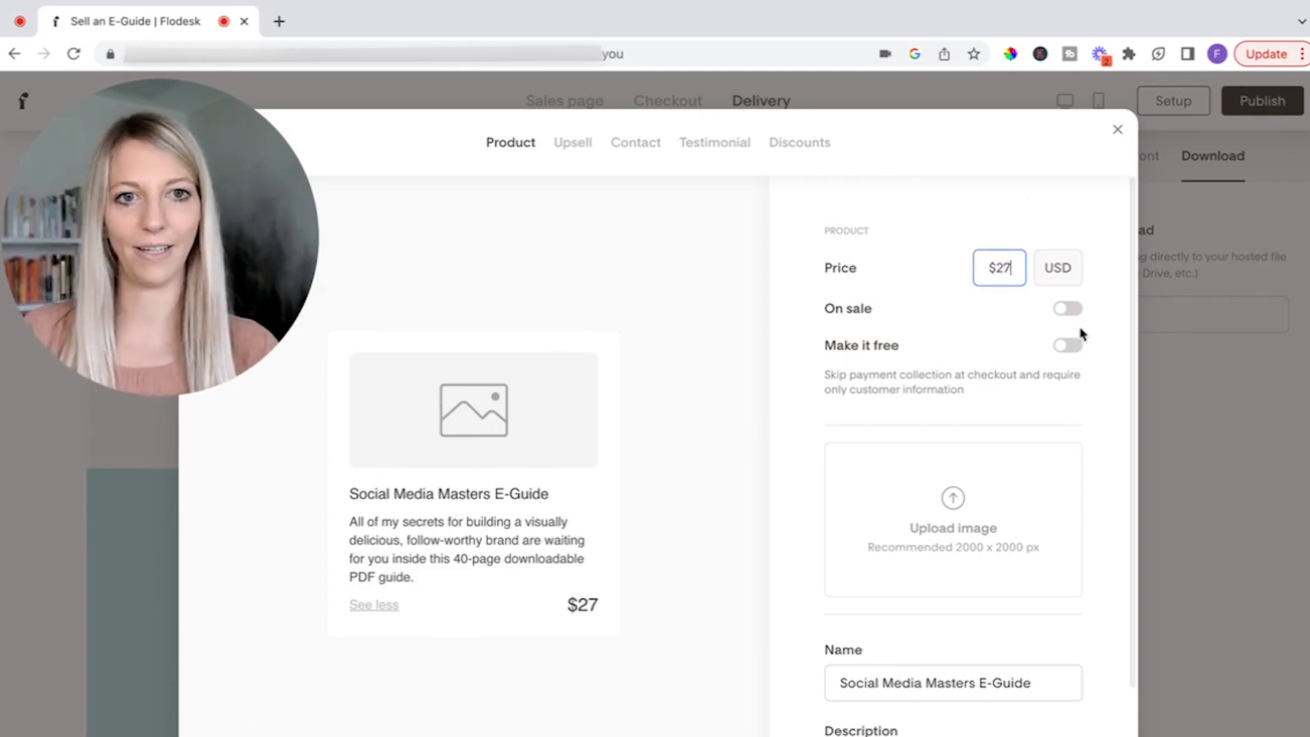
{"action": "key", "text": "BackSpace"}
{"action": "key", "text": "BackSpace"}
{"action": "type", "text": "49"}
Put the product on sale, and try the make-it-free option before switching it back off.
{"action": "left_click", "coordinate": [1070, 311]}
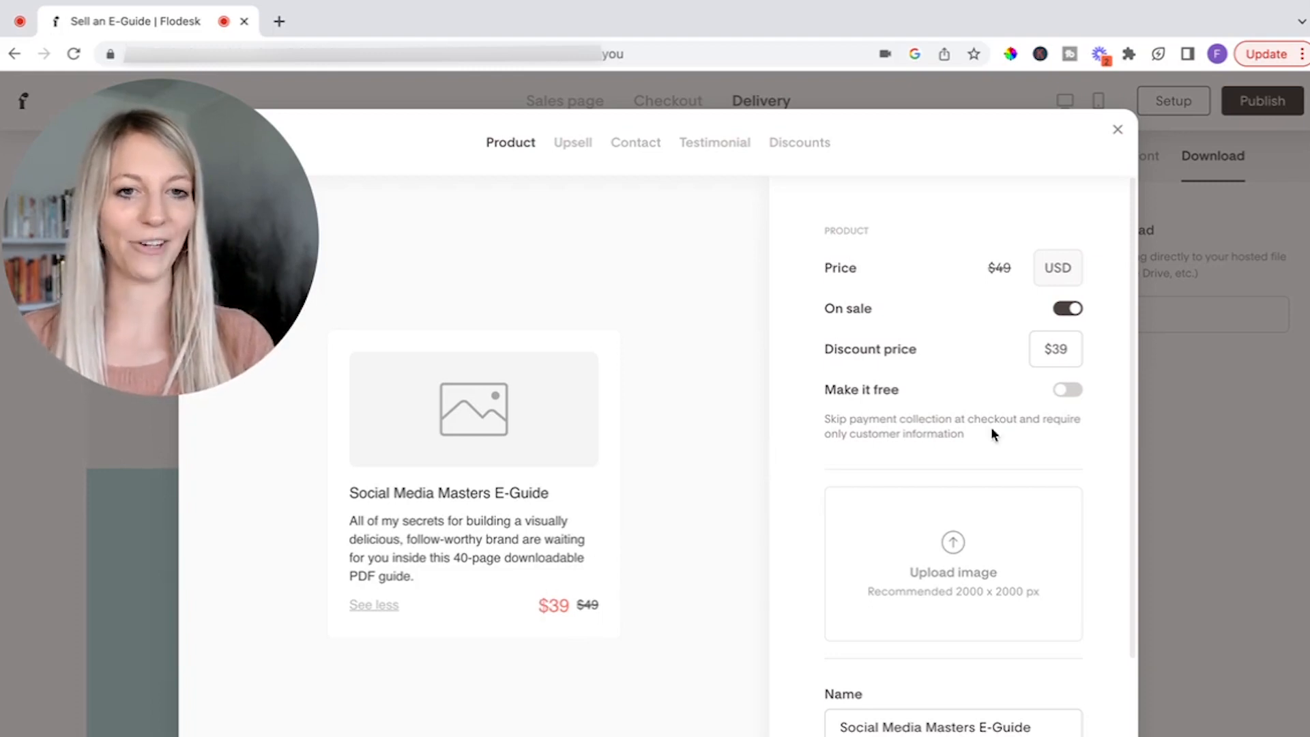
{"action": "left_click", "coordinate": [1068, 390]}
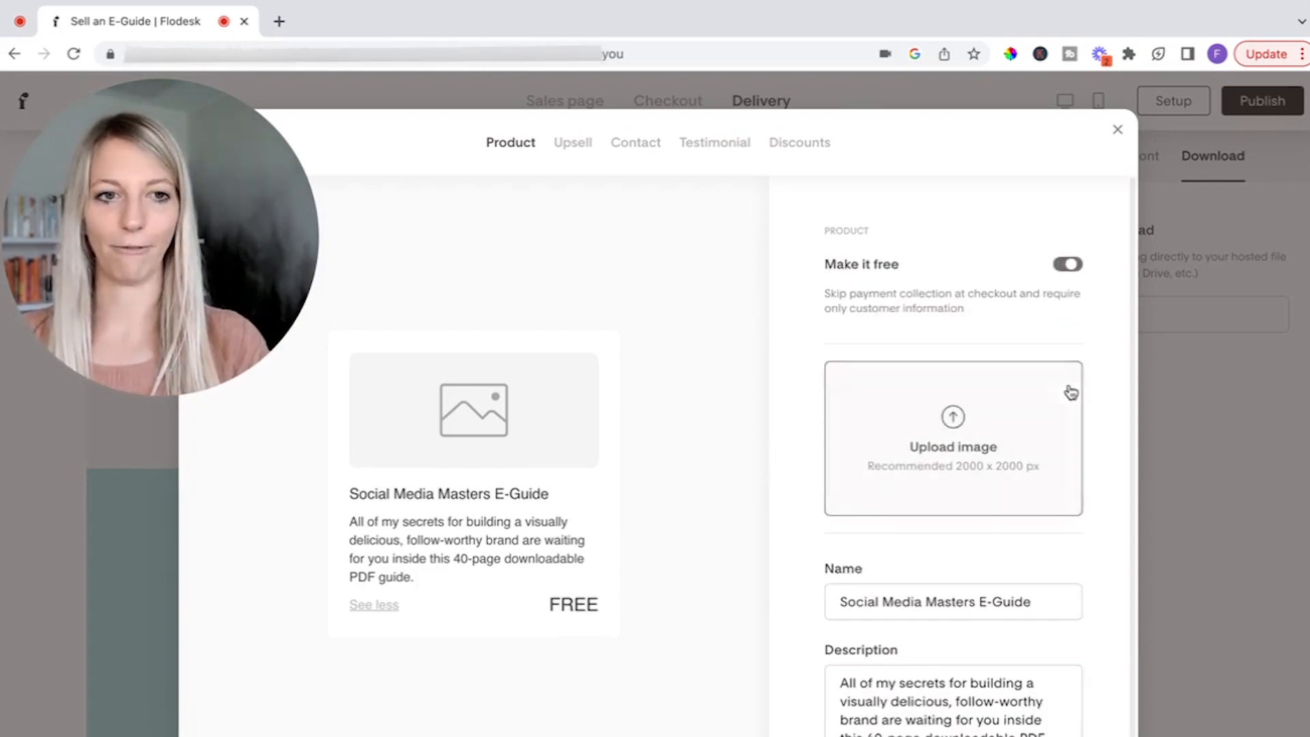
{"action": "left_click", "coordinate": [1066, 266]}
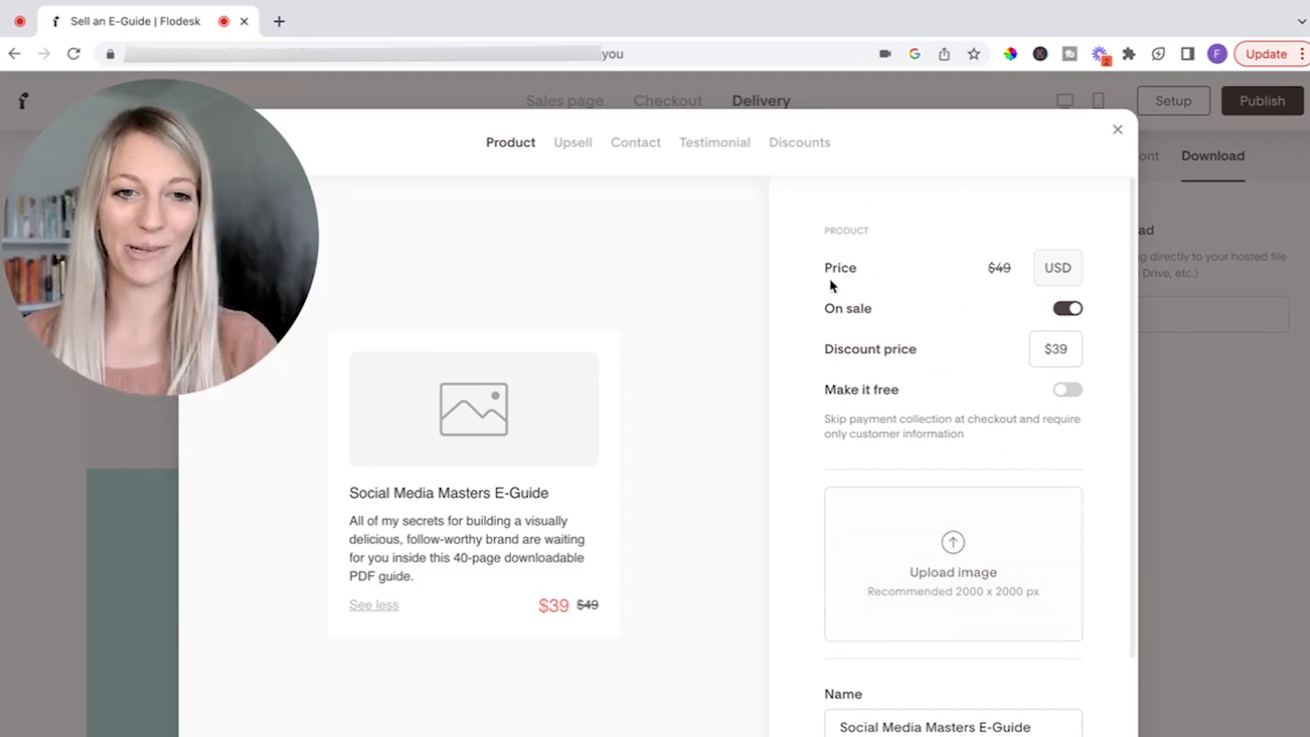
Upload the Side Hustle Roadmap mockup photo from the Downloads folder as the product image, keeping its zoom at 1.
{"action": "scroll", "coordinate": [965, 504], "scroll_direction": "down", "scroll_amount": 1}
{"action": "scroll", "coordinate": [965, 505], "scroll_direction": "down", "scroll_amount": 1}
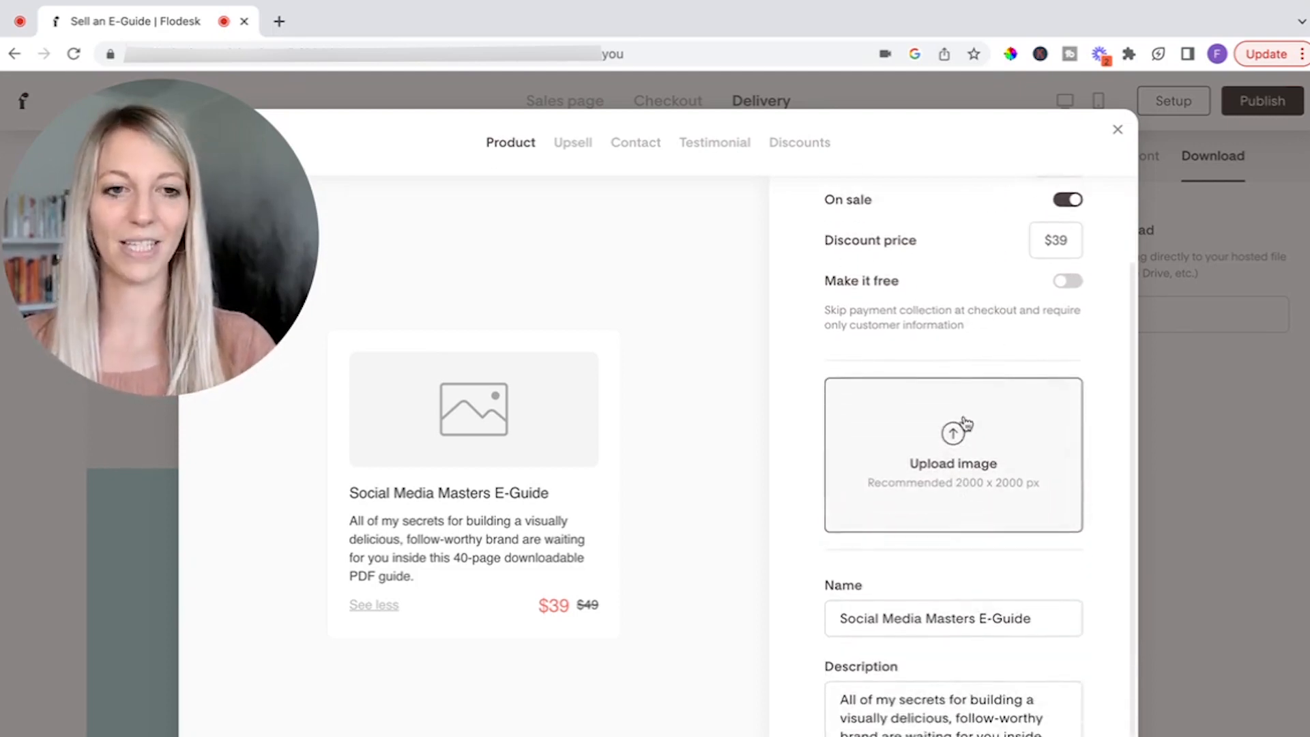
{"action": "left_click", "coordinate": [947, 467]}
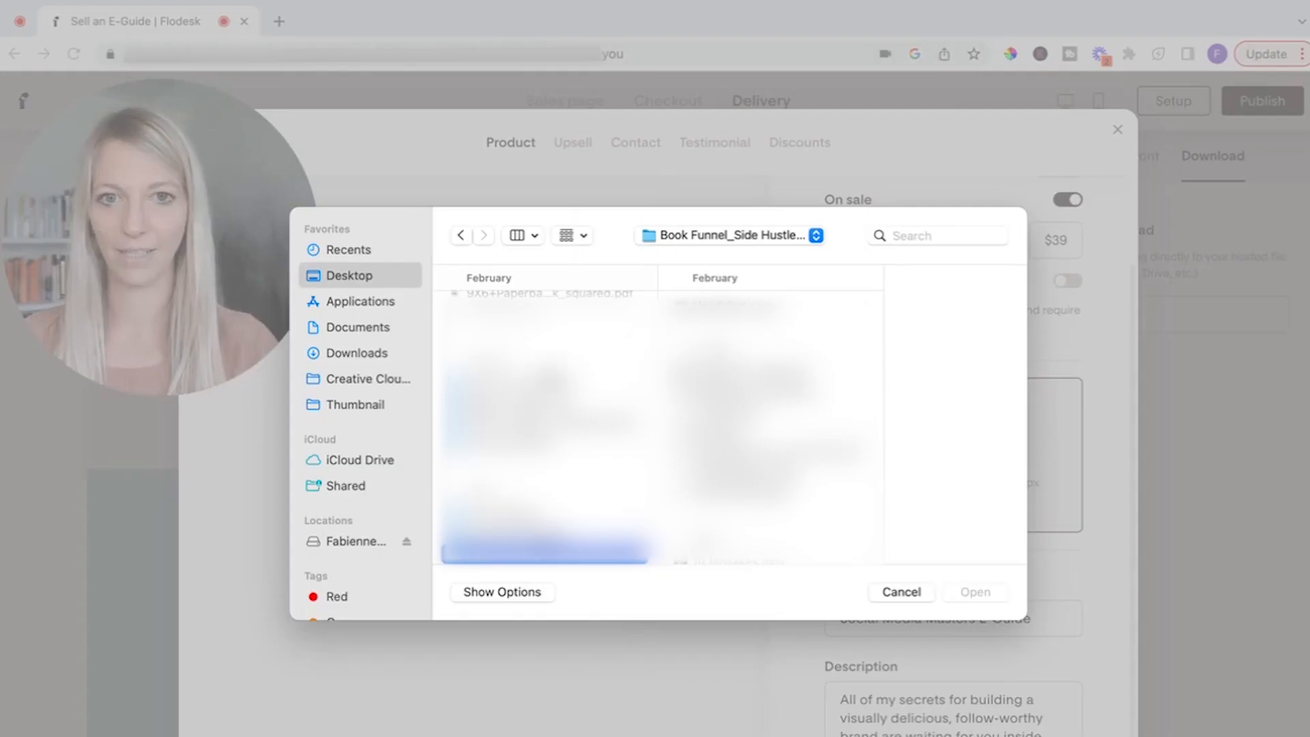
{"action": "left_click", "coordinate": [343, 354]}
{"action": "scroll", "coordinate": [546, 437], "scroll_direction": "down", "scroll_amount": 2}
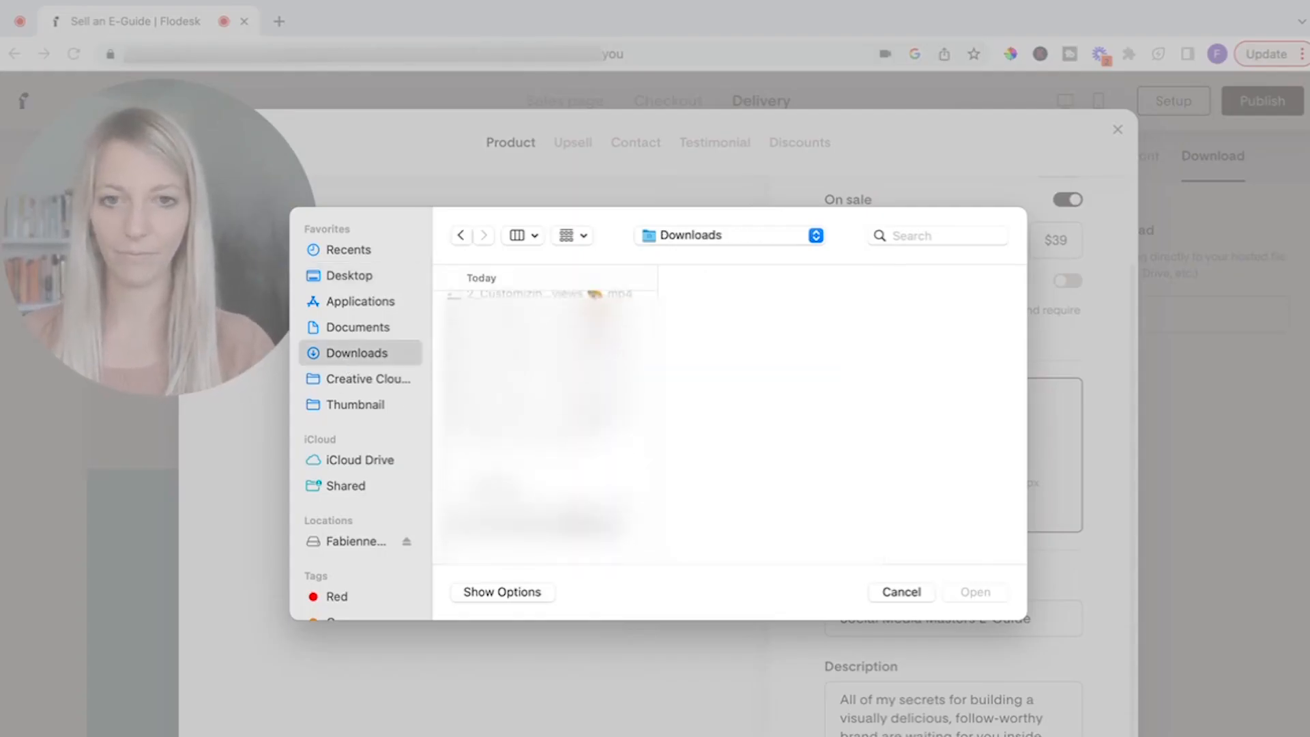
{"action": "left_click", "coordinate": [546, 526]}
{"action": "left_click", "coordinate": [975, 593]}
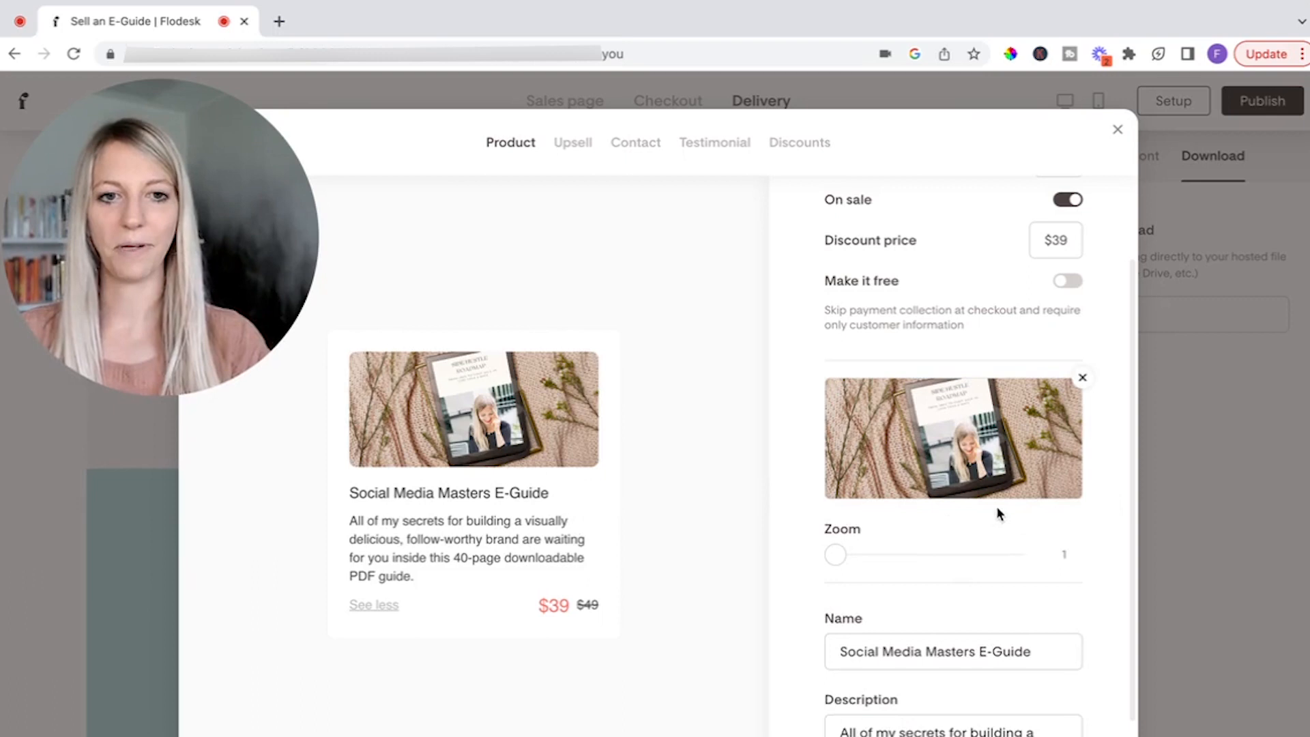
{"action": "mouse_move", "coordinate": [829, 551]}
{"action": "left_mouse_down"}
{"action": "mouse_move", "coordinate": [884, 552]}
{"action": "mouse_move", "coordinate": [833, 552]}
{"action": "left_mouse_up"}
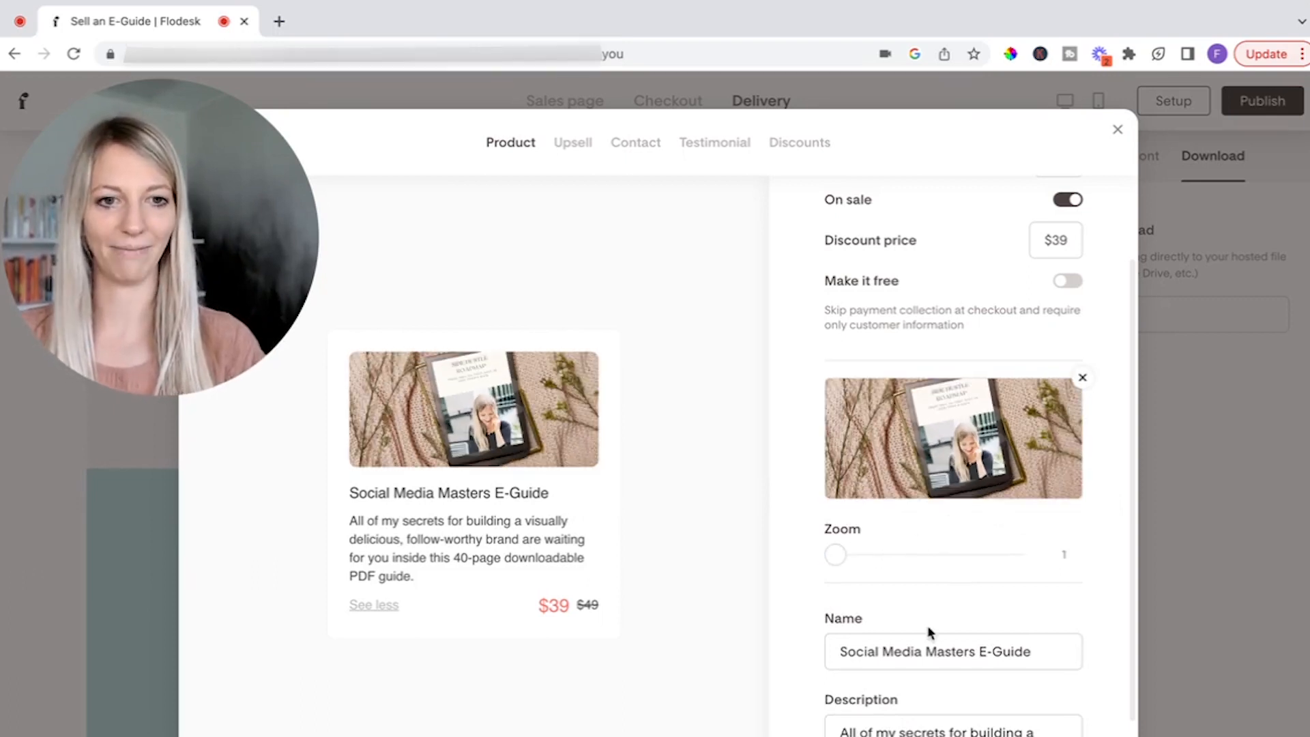
Rename the product as Side Hustle Roadmap.
{"action": "scroll", "coordinate": [930, 628], "scroll_direction": "down", "scroll_amount": 2}
{"action": "triple_click", "coordinate": [929, 560]}
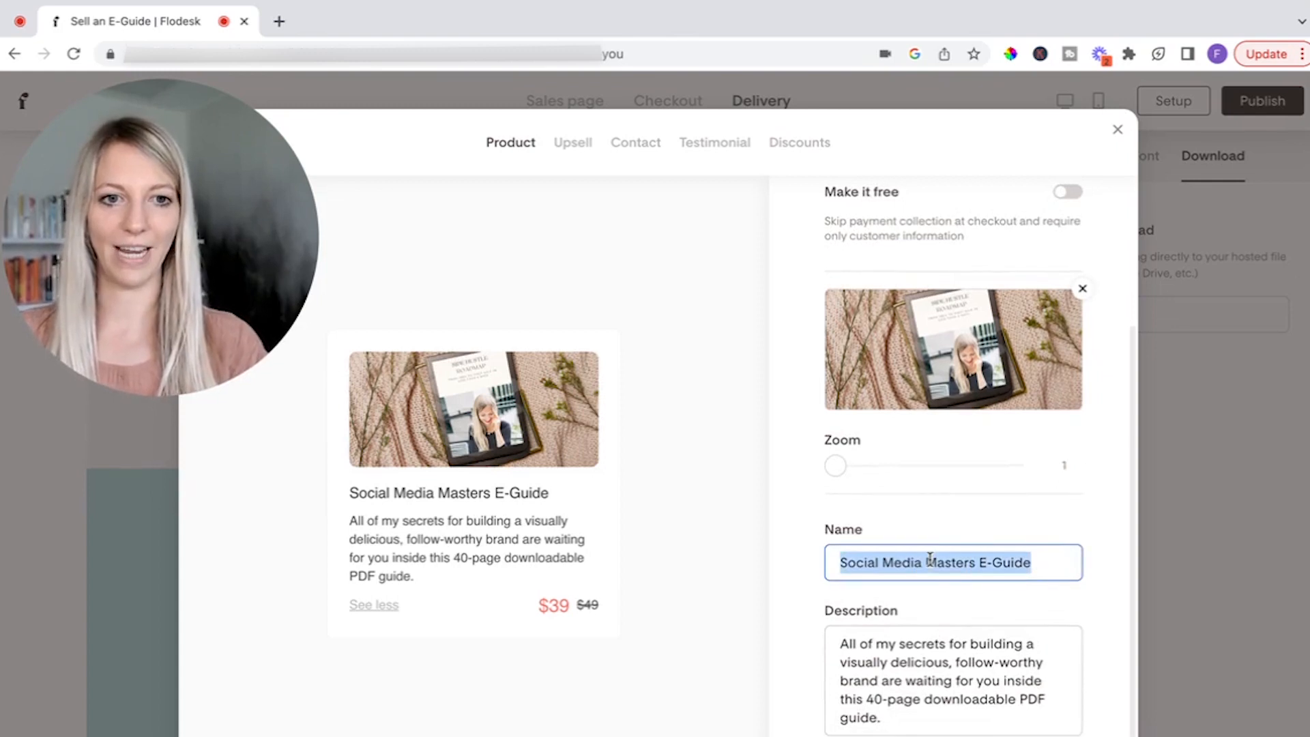
{"action": "type", "text": "Side Hu"}
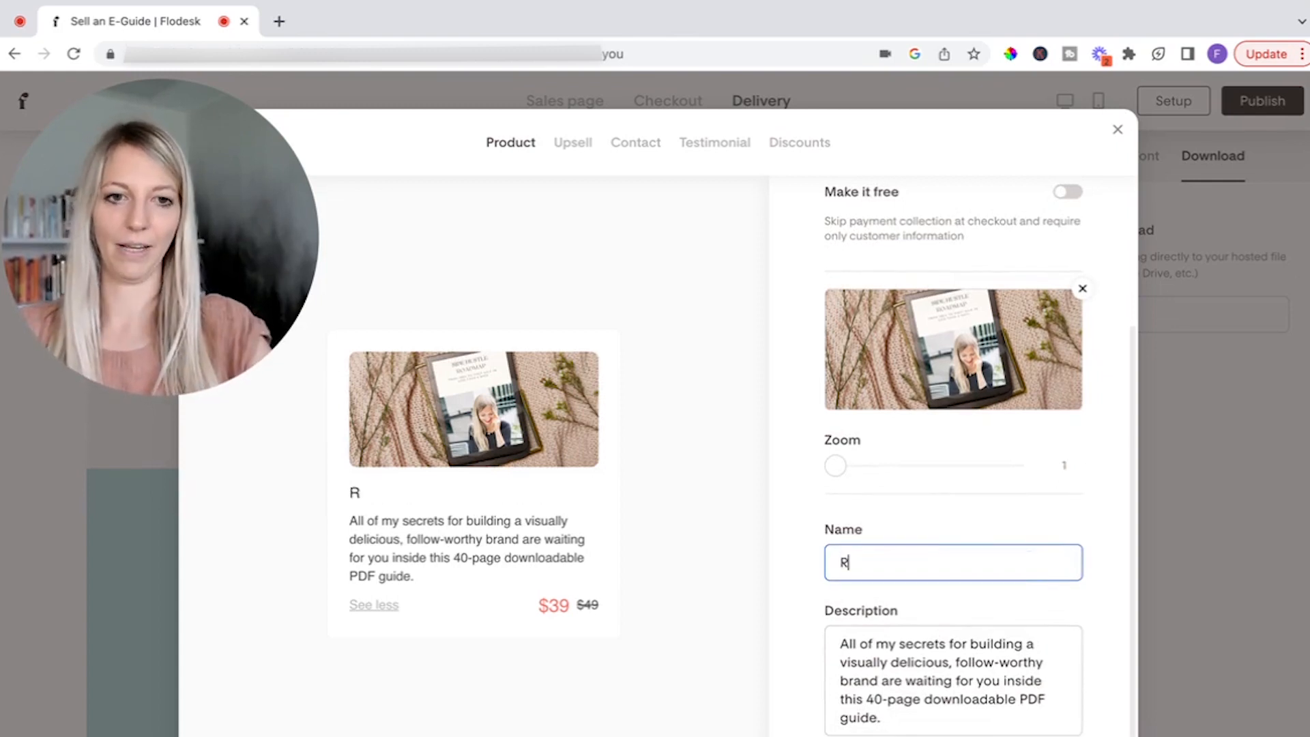
{"action": "type", "text": "stle"}
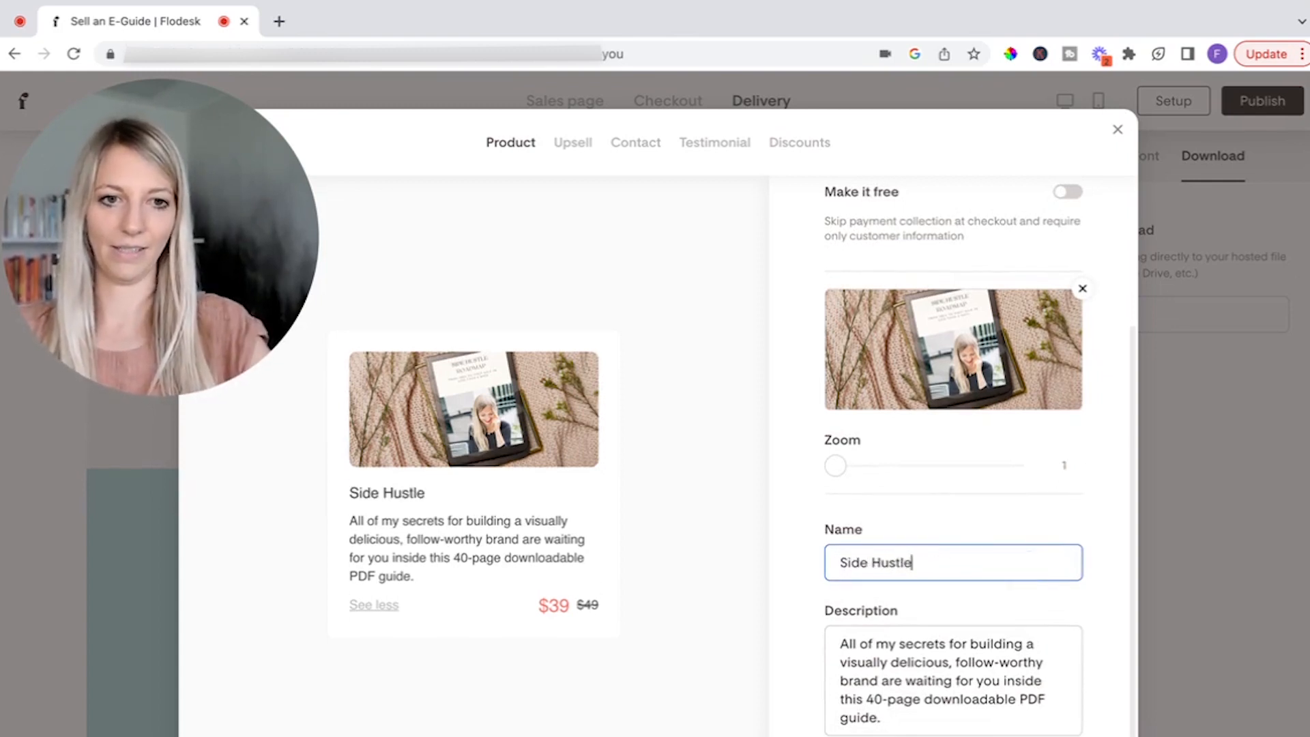
{"action": "type", "text": " Rodmap"}
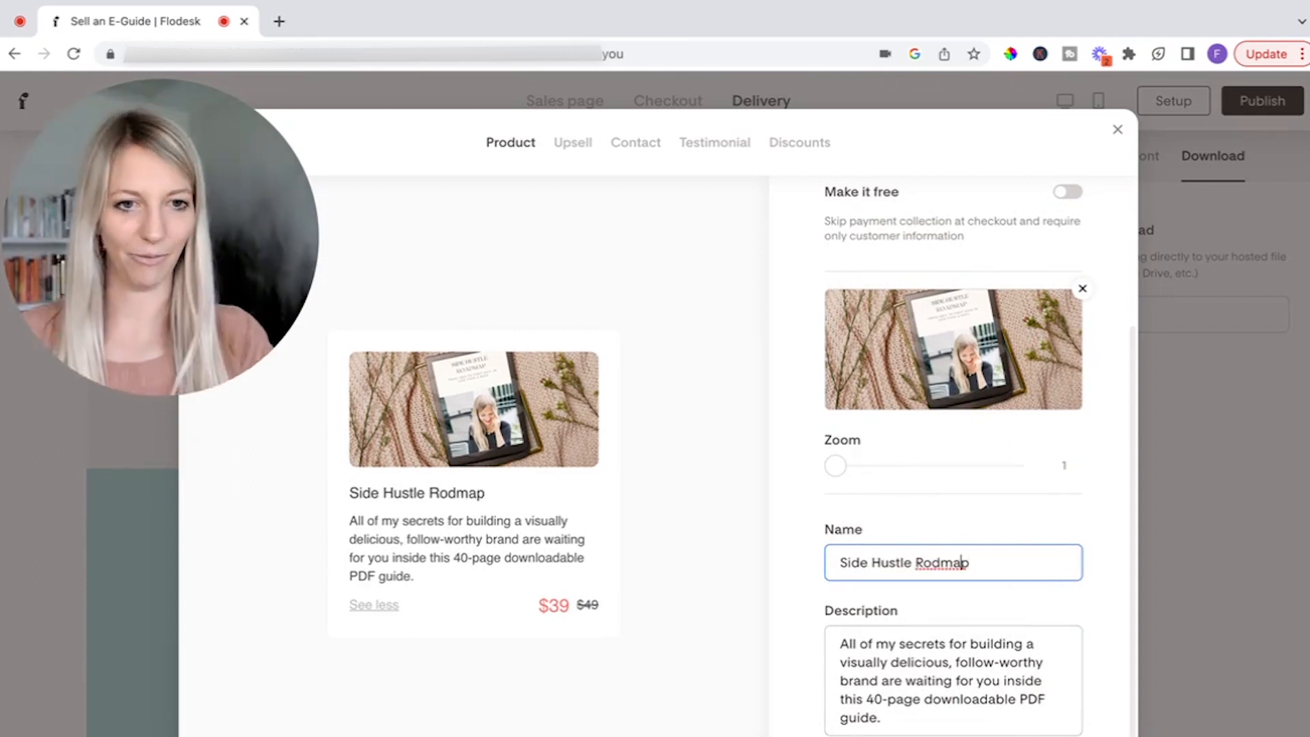
{"action": "left_click", "coordinate": [921, 561]}
{"action": "type", "text": "a"}
{"action": "key", "text": "BackSpace"}
{"action": "key", "text": "Right"}
{"action": "type", "text": "a"}
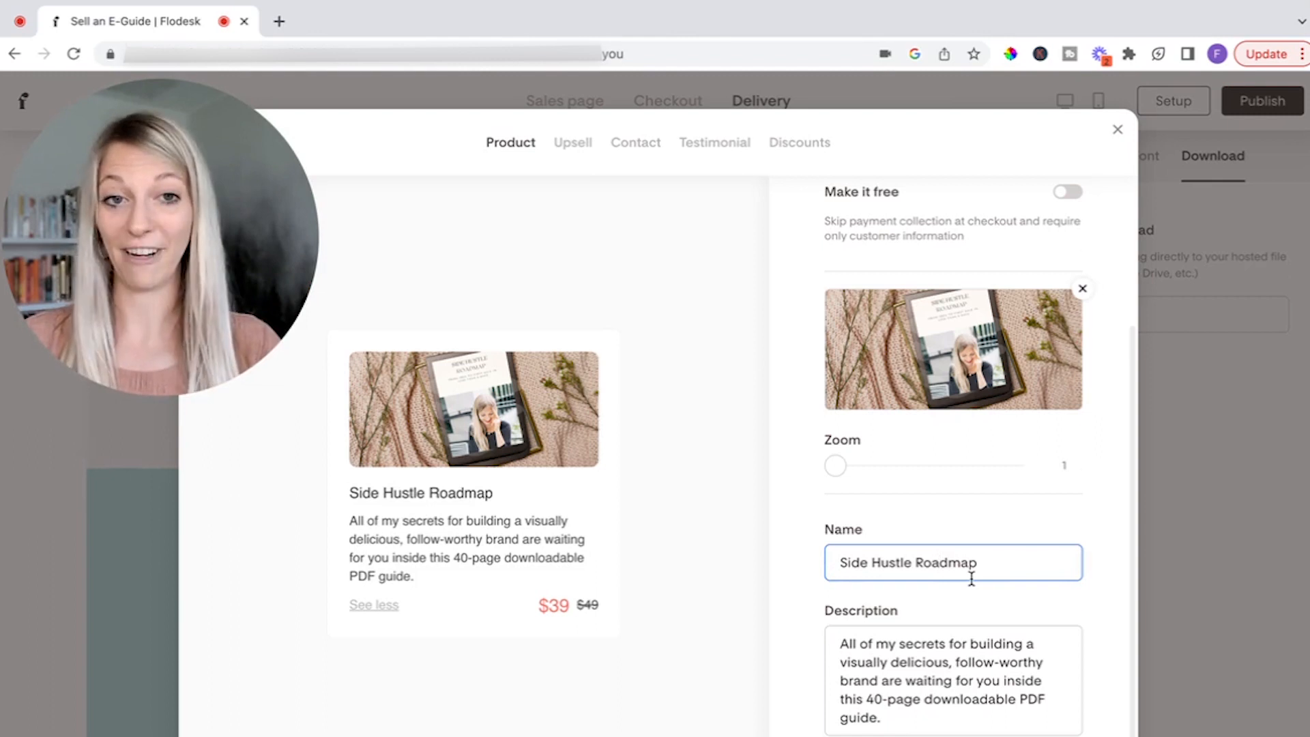
{"action": "scroll", "coordinate": [936, 410], "scroll_direction": "up", "scroll_amount": 3}
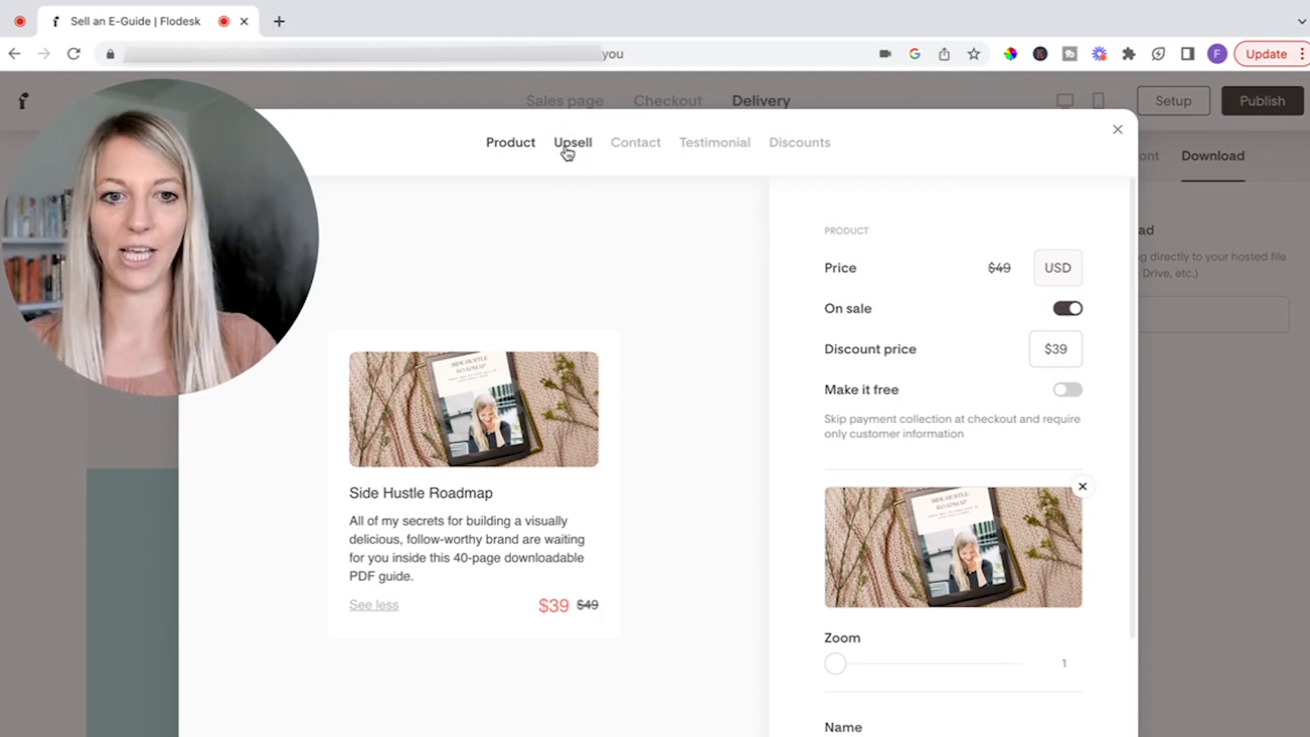
{"action": "scroll", "coordinate": [1020, 582], "scroll_direction": "down", "scroll_amount": 3}
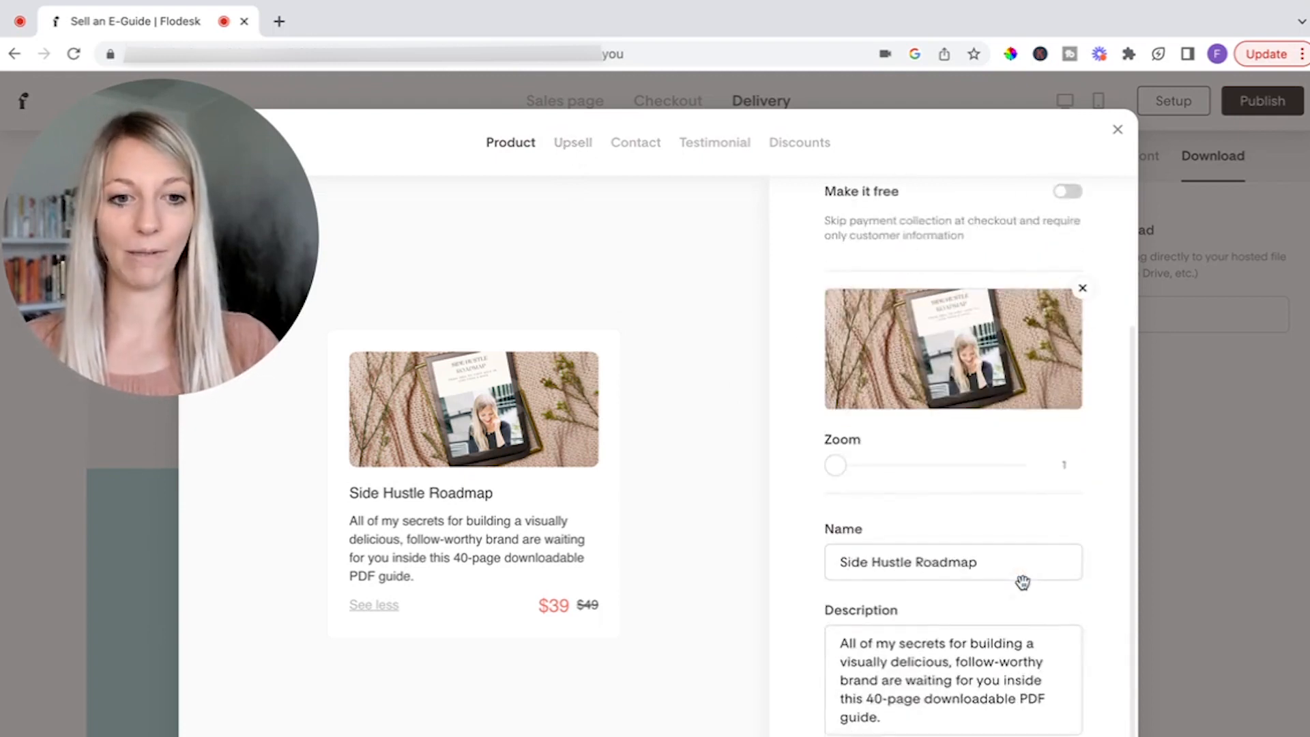
In the upsell settings, switch off the make-it-free option for the bonus offer and set its price to $49.
{"action": "left_click", "coordinate": [575, 143]}
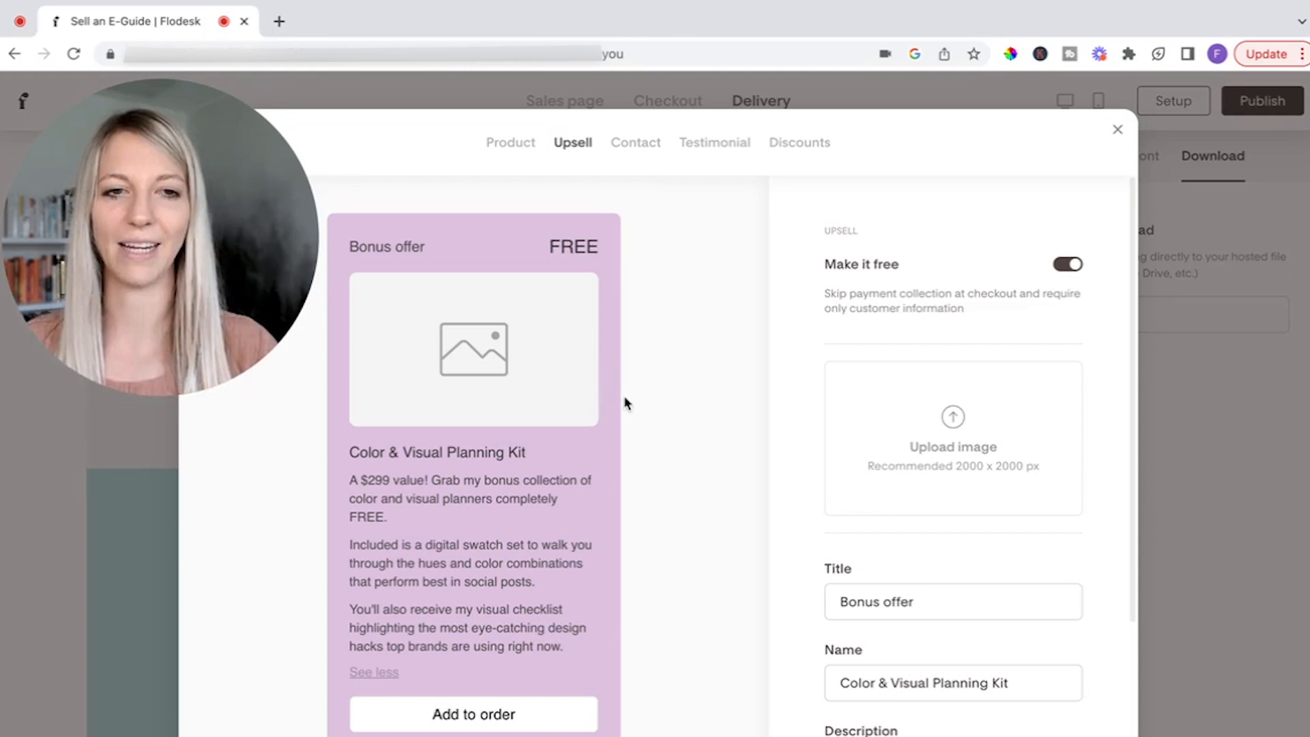
{"action": "left_click", "coordinate": [1066, 265]}
{"action": "left_click", "coordinate": [1000, 267]}
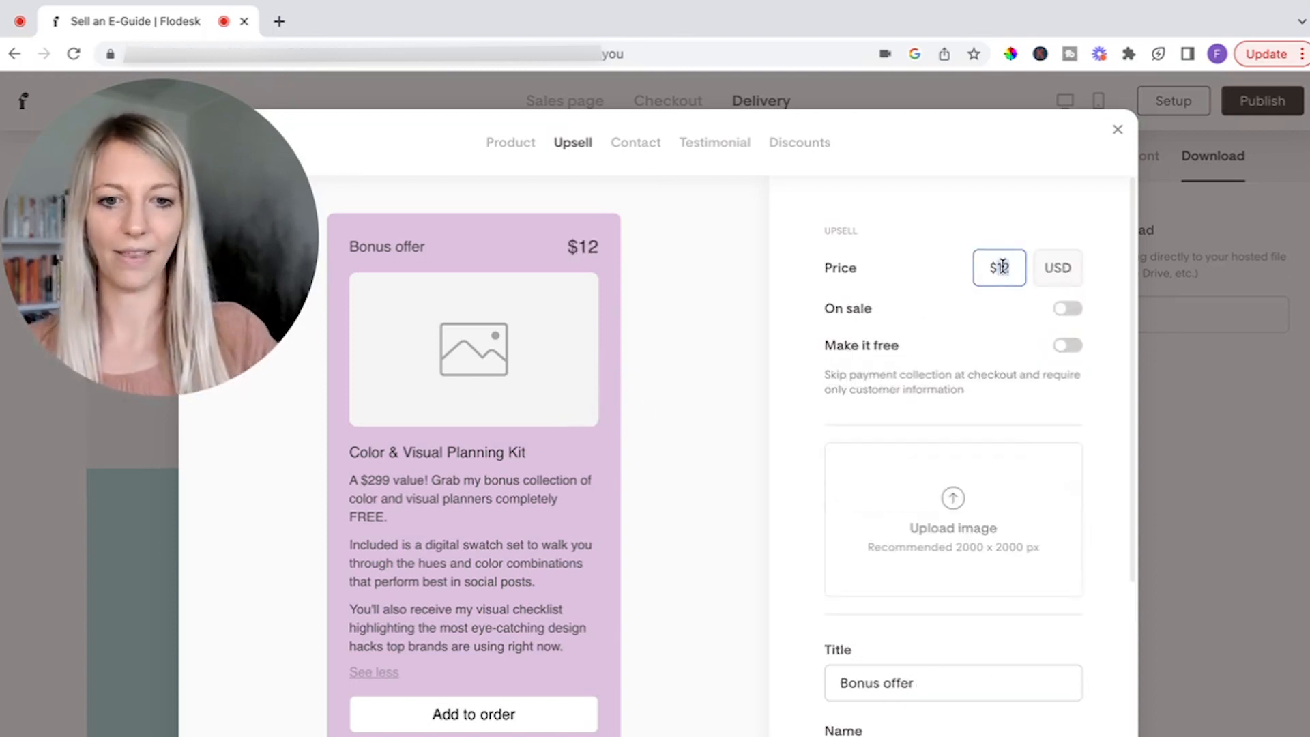
{"action": "key", "text": "BackSpace"}
{"action": "key", "text": "BackSpace"}
{"action": "type", "text": "49"}
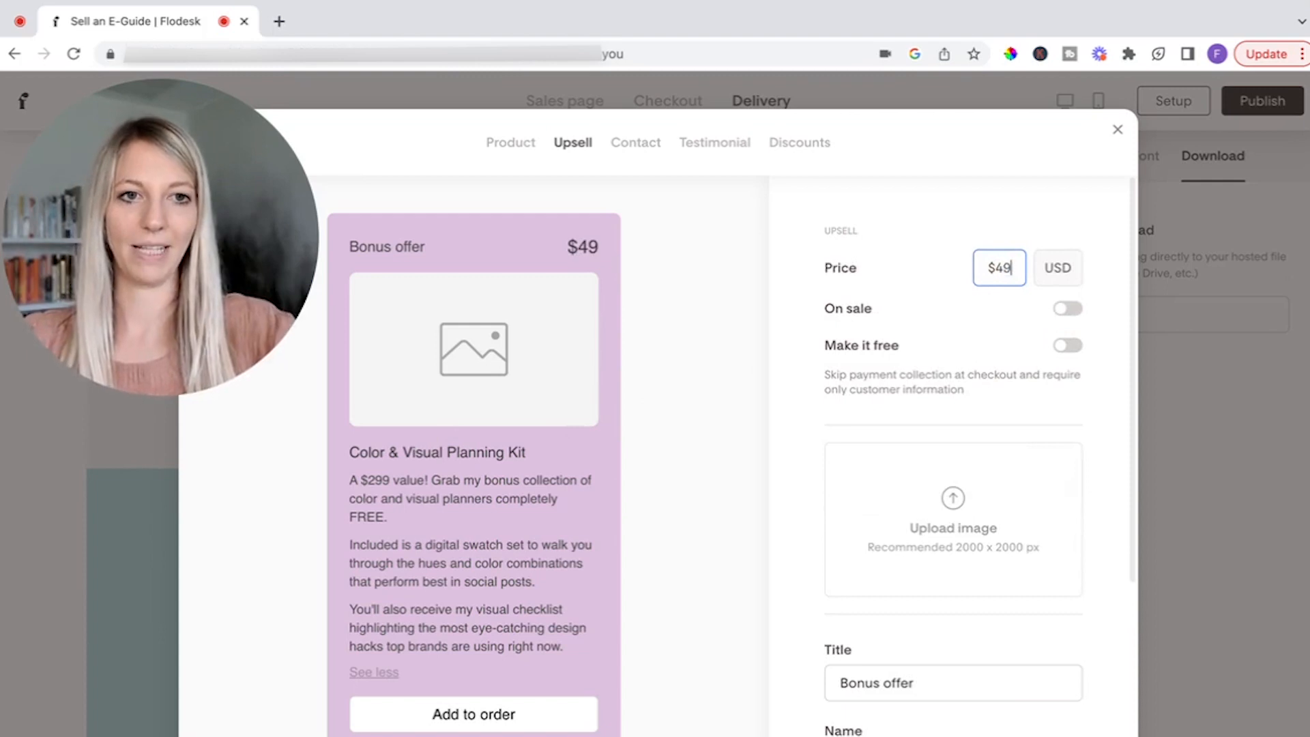
Put the upsell offer on sale with a discount price of $37.
{"action": "left_click", "coordinate": [1081, 316]}
{"action": "left_click", "coordinate": [1056, 346]}
{"action": "type", "text": "9"}
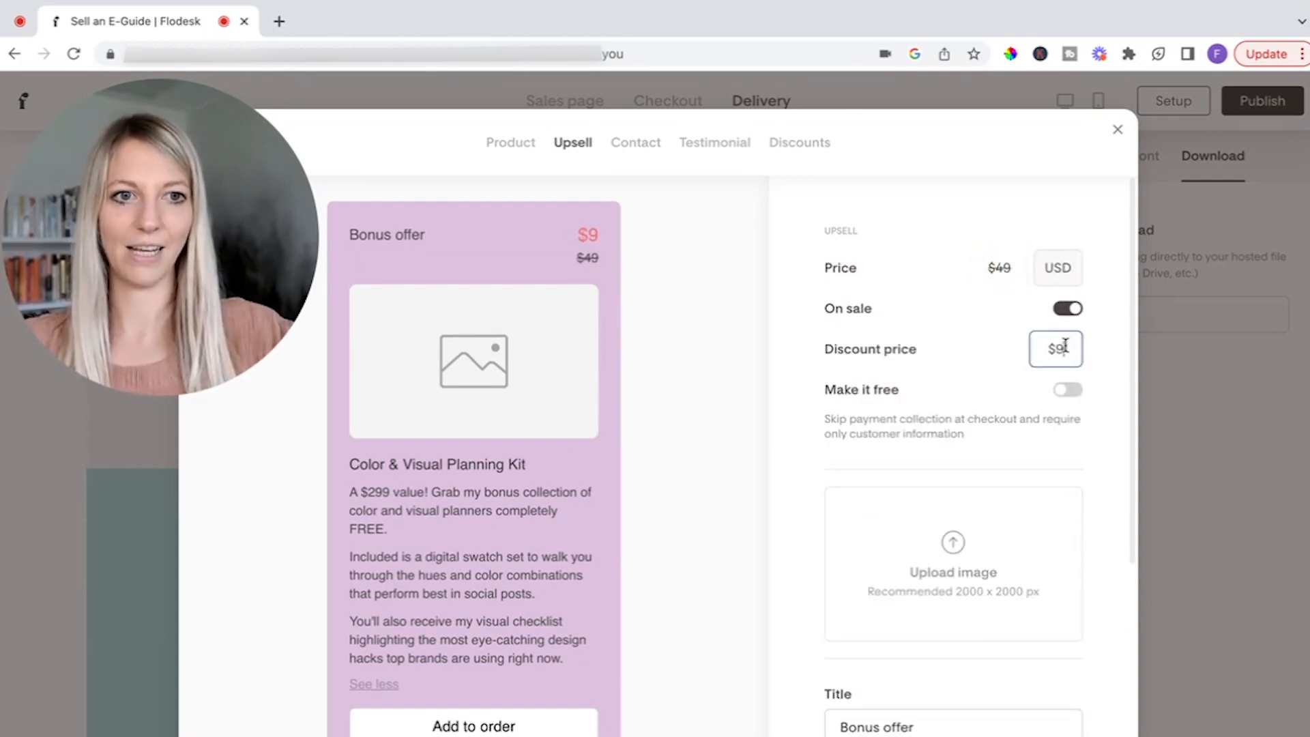
{"action": "key", "text": "BackSpace"}
{"action": "type", "text": "37"}
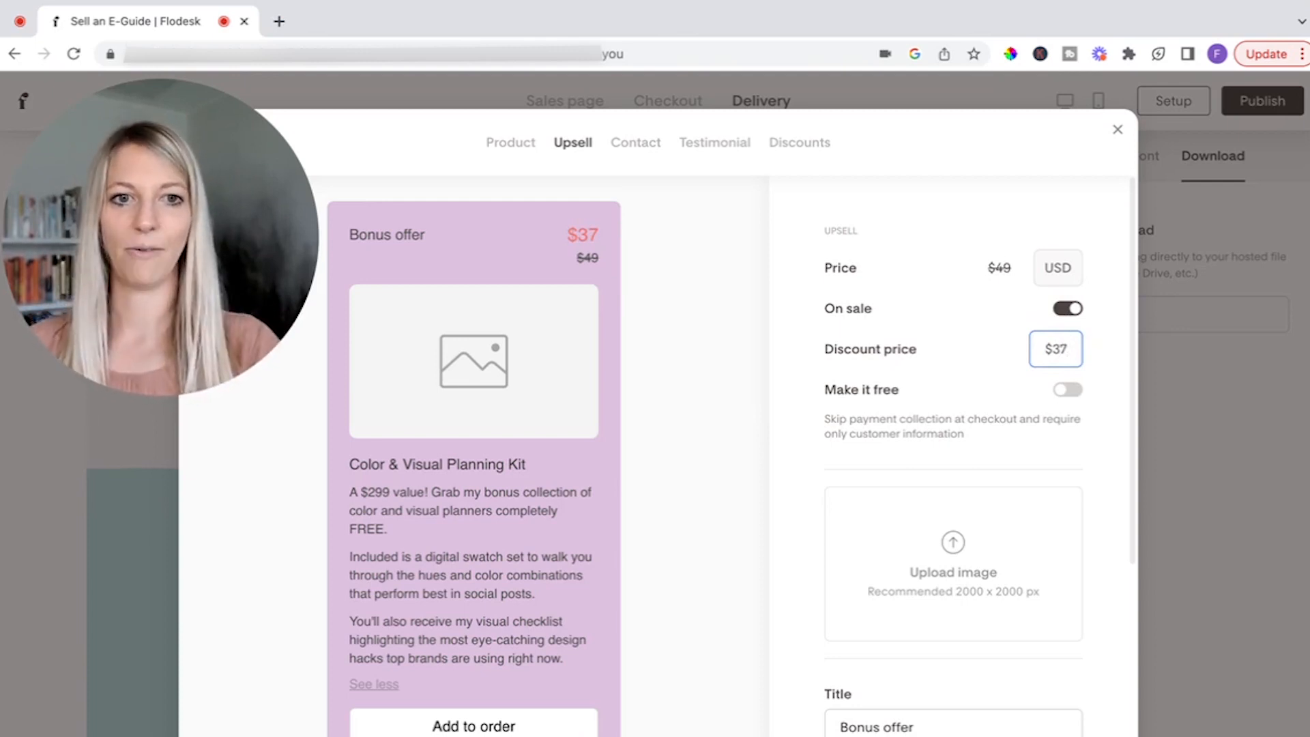
Change the upsell block's background color to light gray #D7D7D7.
{"action": "scroll", "coordinate": [973, 529], "scroll_direction": "down", "scroll_amount": 2}
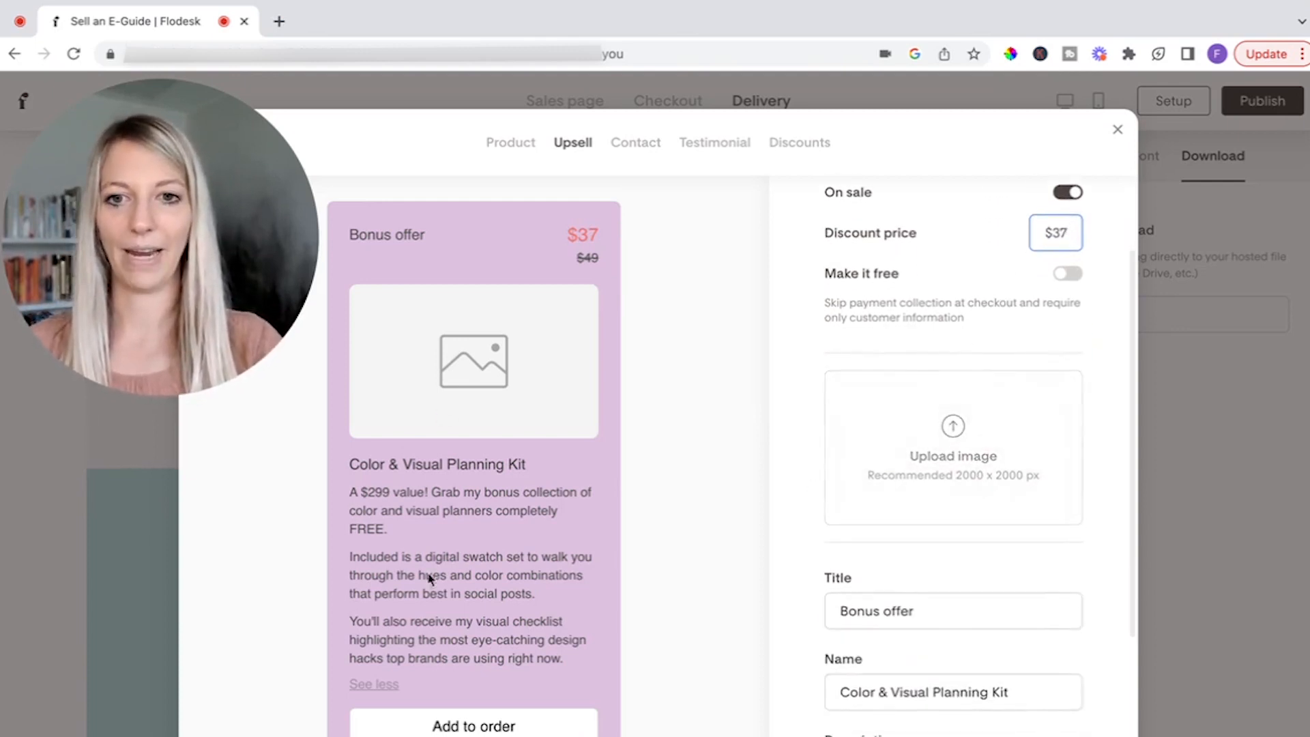
{"action": "scroll", "coordinate": [871, 573], "scroll_direction": "down", "scroll_amount": 2}
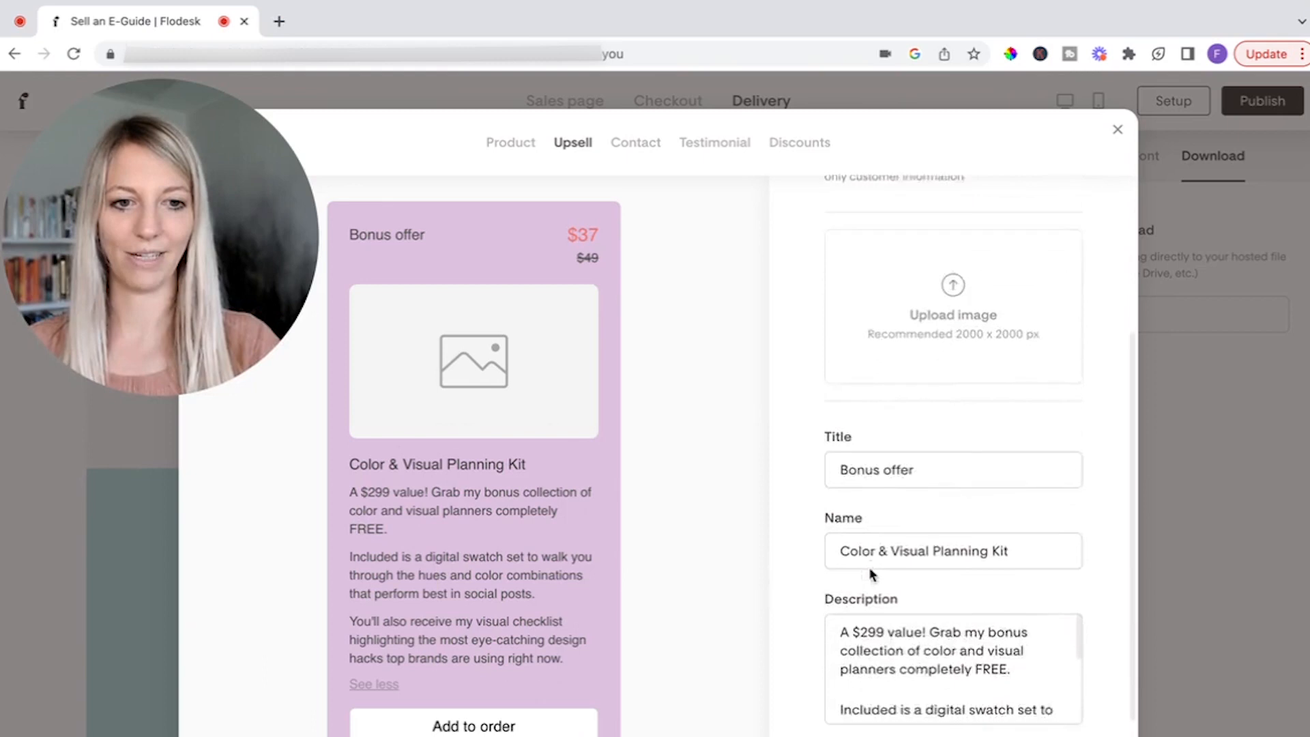
{"action": "scroll", "coordinate": [870, 572], "scroll_direction": "down", "scroll_amount": 3}
{"action": "left_click", "coordinate": [953, 735]}
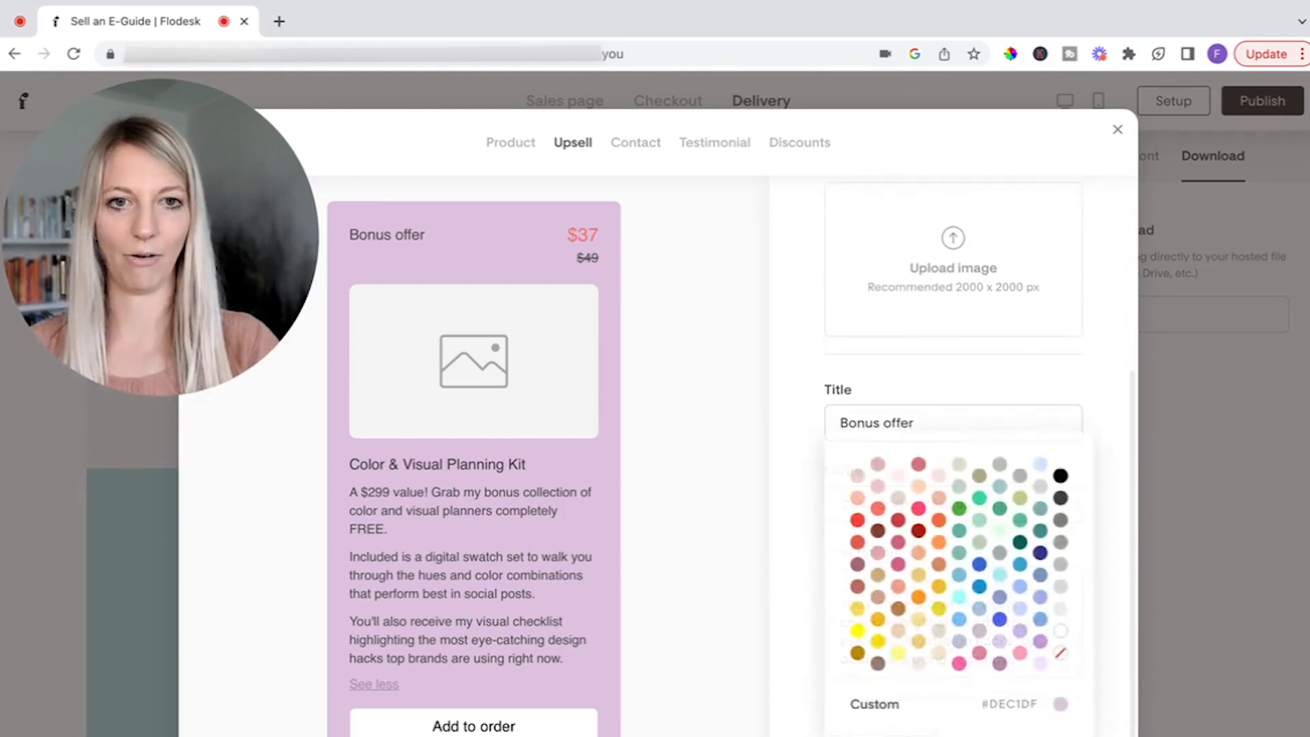
{"action": "left_click", "coordinate": [1061, 588]}
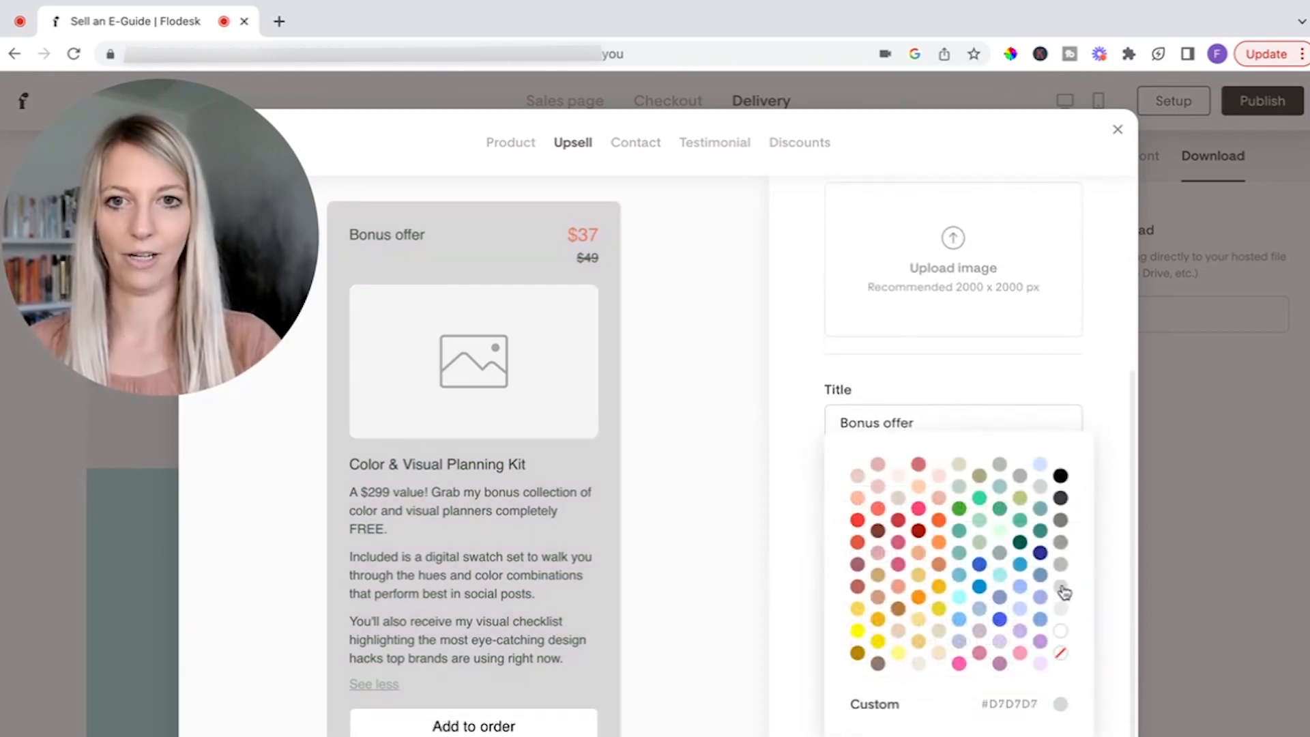
{"action": "left_click", "coordinate": [689, 333]}
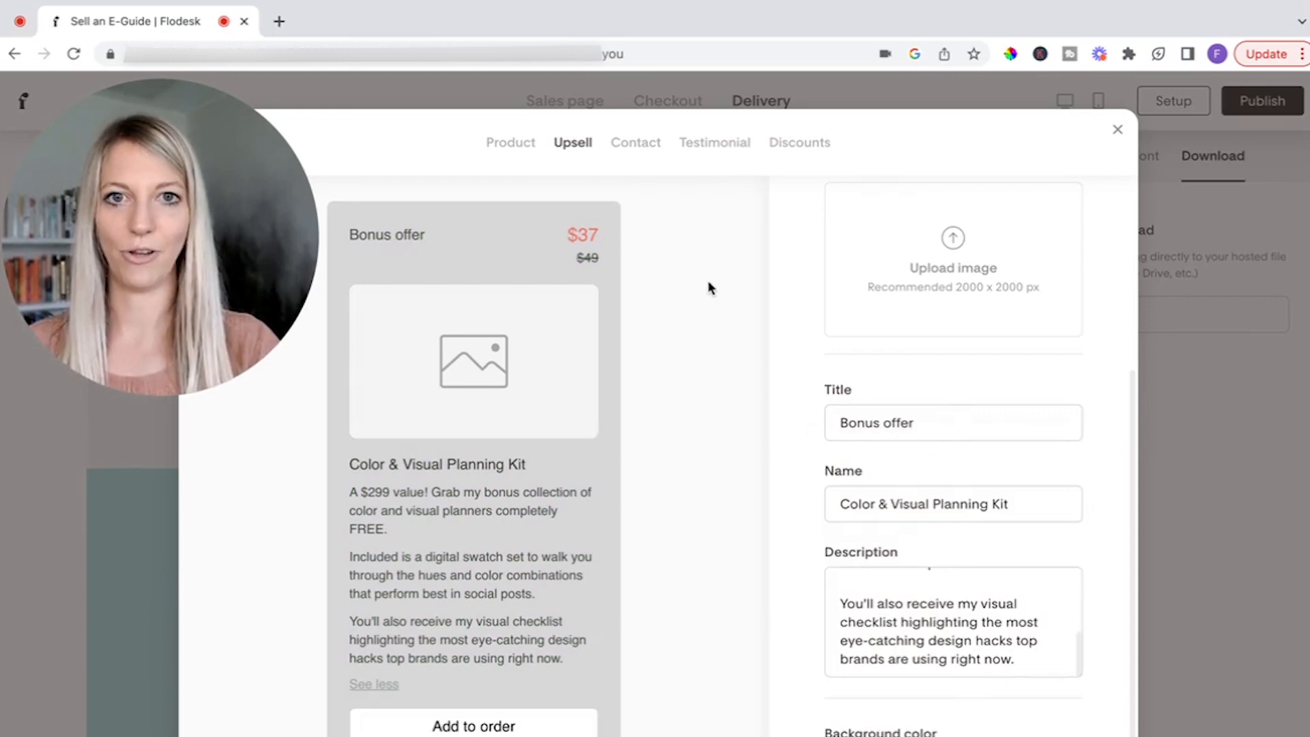
Open the contact settings, try the last name field off and back on, and open the opt-in message for editing.
{"action": "left_click", "coordinate": [647, 151]}
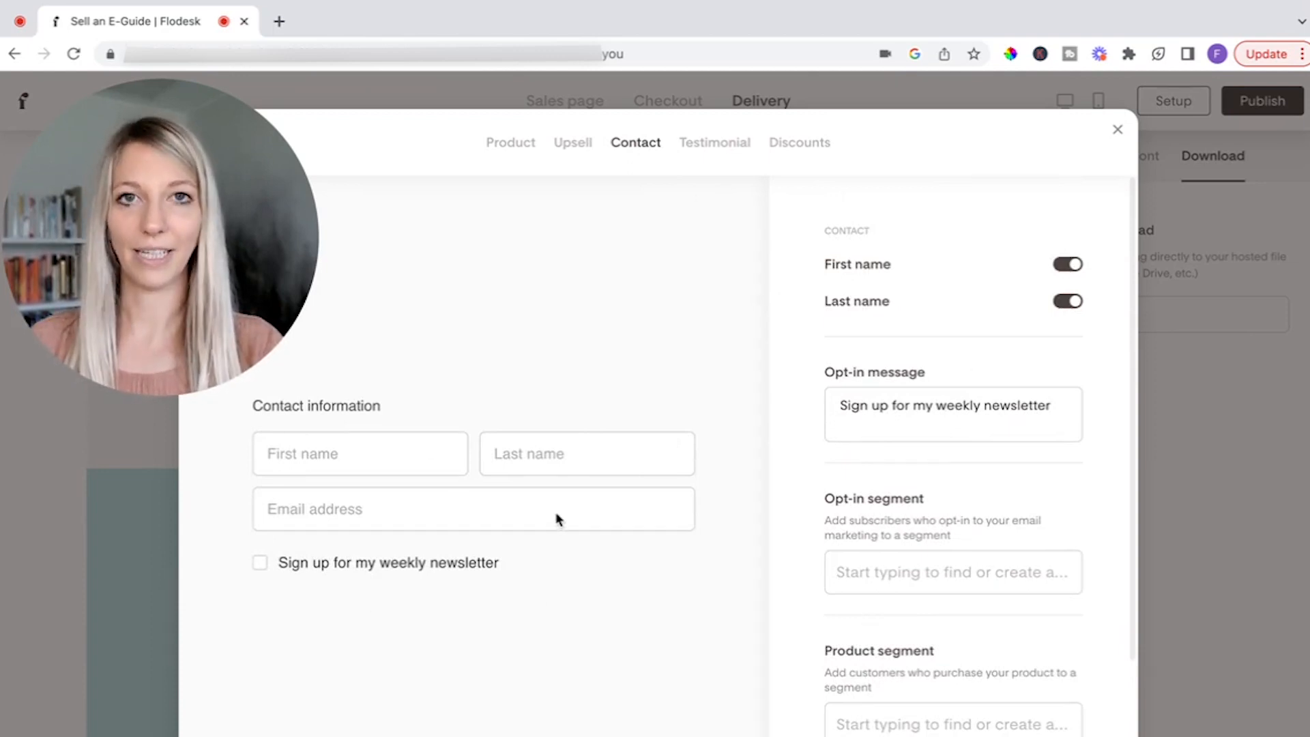
{"action": "left_click", "coordinate": [1065, 307]}
{"action": "left_click", "coordinate": [1065, 307]}
{"action": "left_click", "coordinate": [897, 407]}
{"action": "left_click", "coordinate": [1011, 408]}
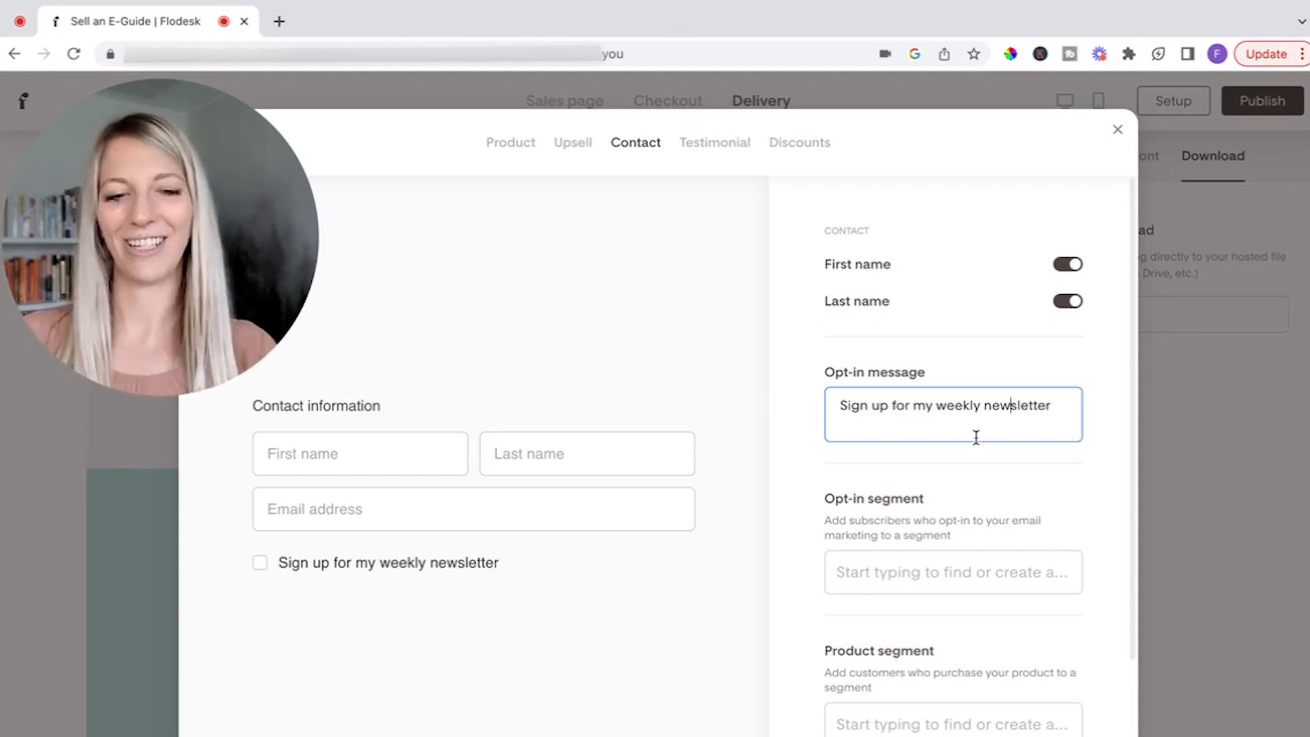
Assign the existing Side Hustle Roadmap segment as the opt-in segment.
{"action": "scroll", "coordinate": [948, 529], "scroll_direction": "down", "scroll_amount": 1}
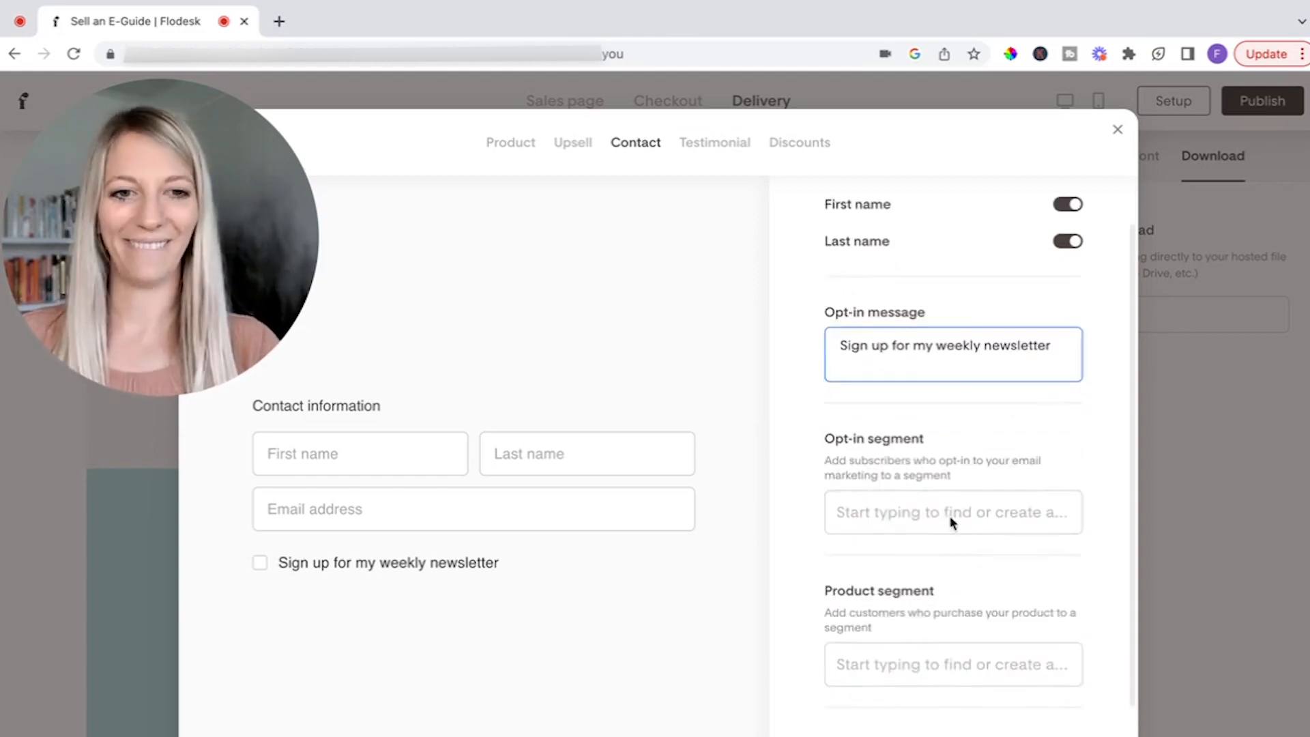
{"action": "left_click", "coordinate": [897, 498]}
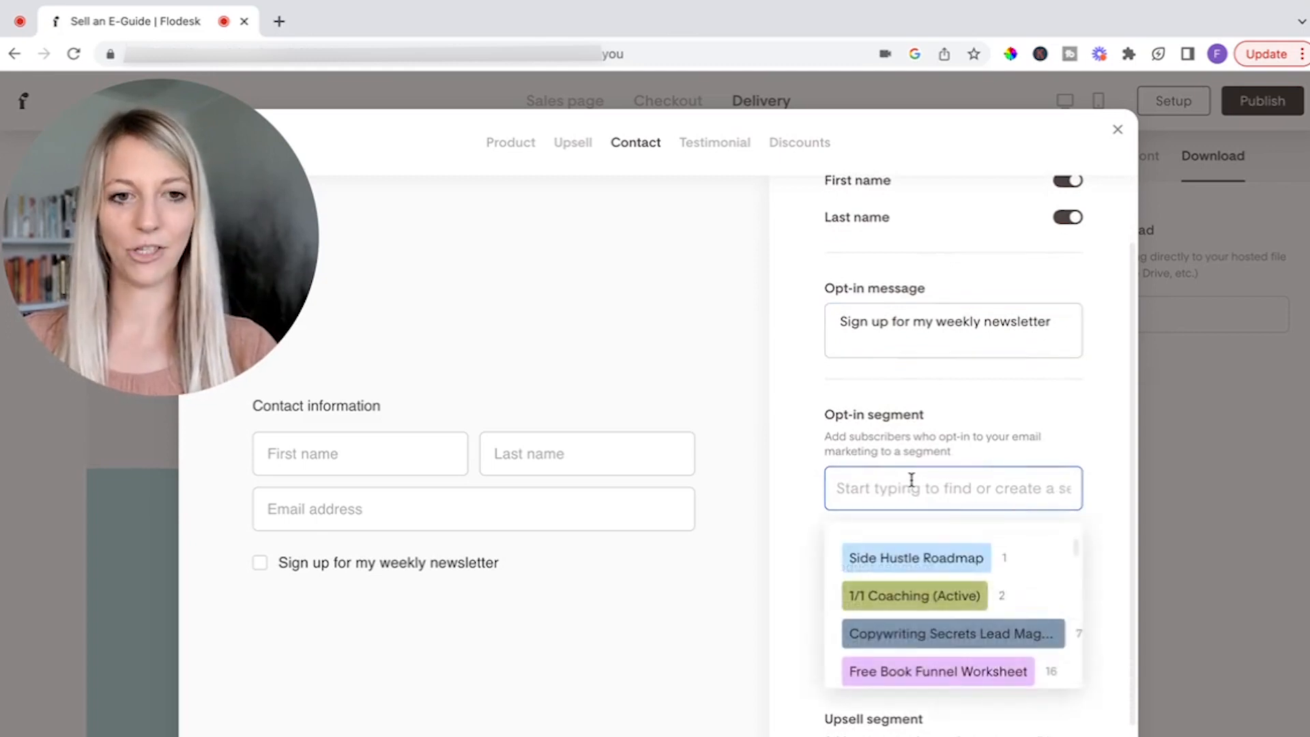
{"action": "left_click", "coordinate": [912, 480]}
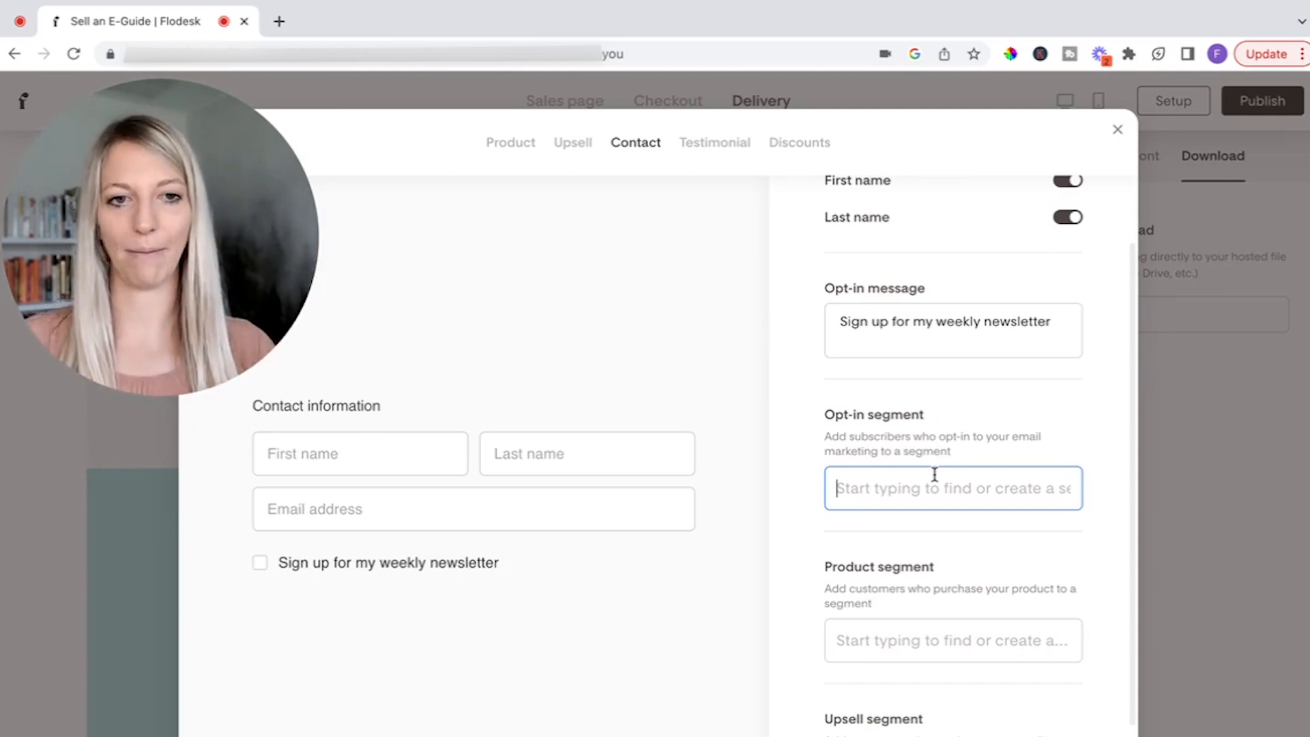
{"action": "left_click", "coordinate": [884, 489]}
{"action": "left_click", "coordinate": [923, 560]}
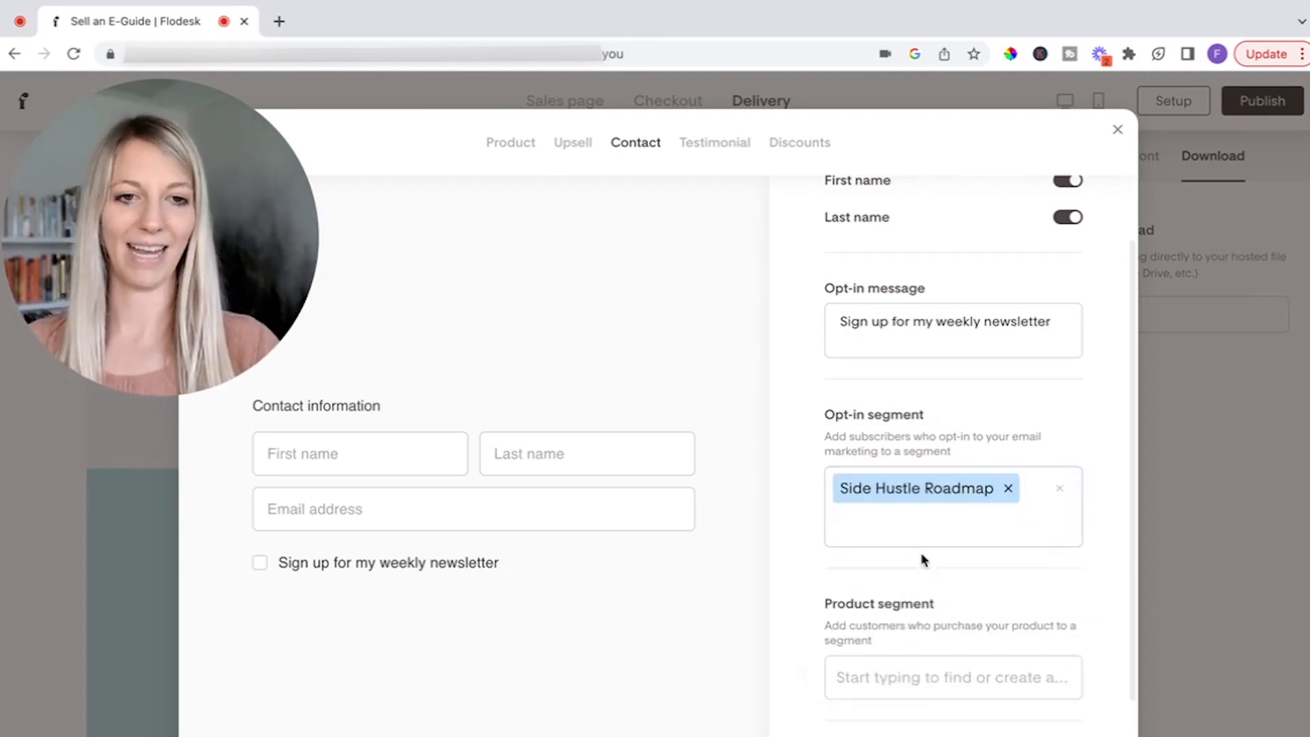
Assign the Side Hustle Roadmap segment to customers who purchase the product.
{"action": "scroll", "coordinate": [923, 559], "scroll_direction": "down", "scroll_amount": 2}
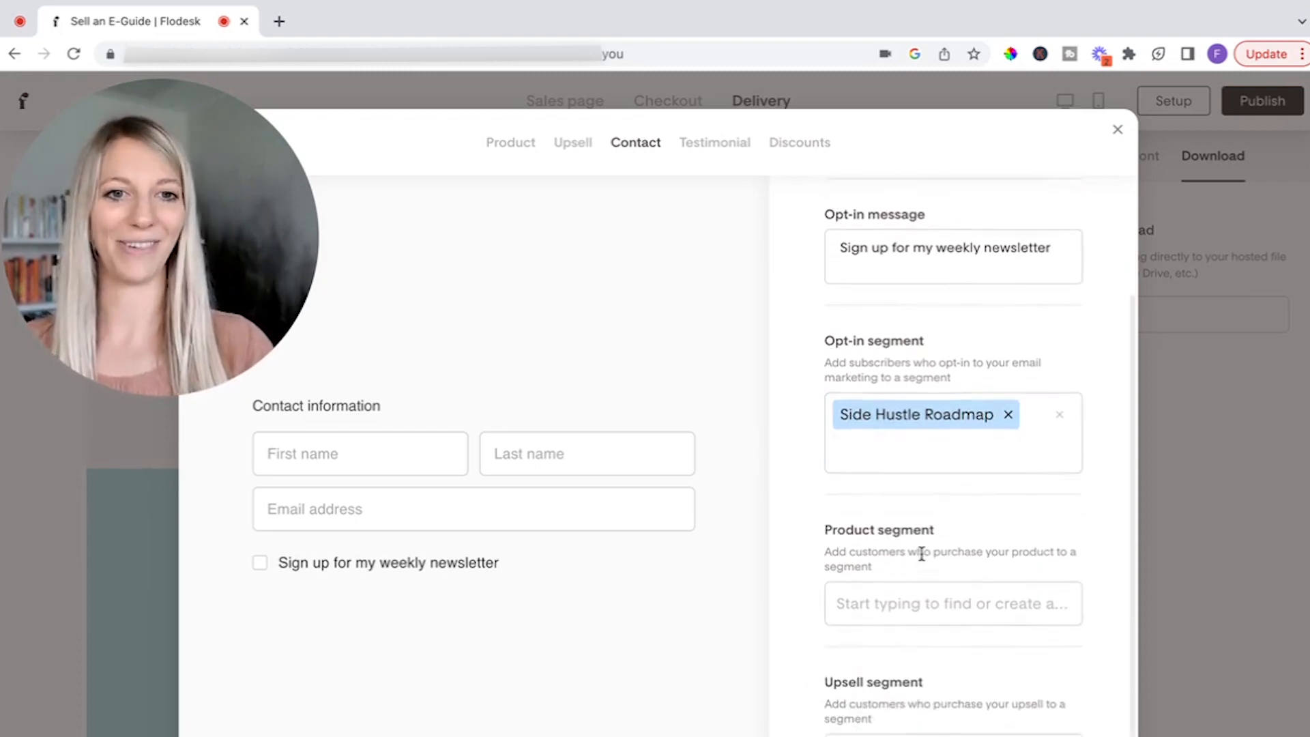
{"action": "scroll", "coordinate": [921, 554], "scroll_direction": "down", "scroll_amount": 1}
{"action": "left_click", "coordinate": [908, 559]}
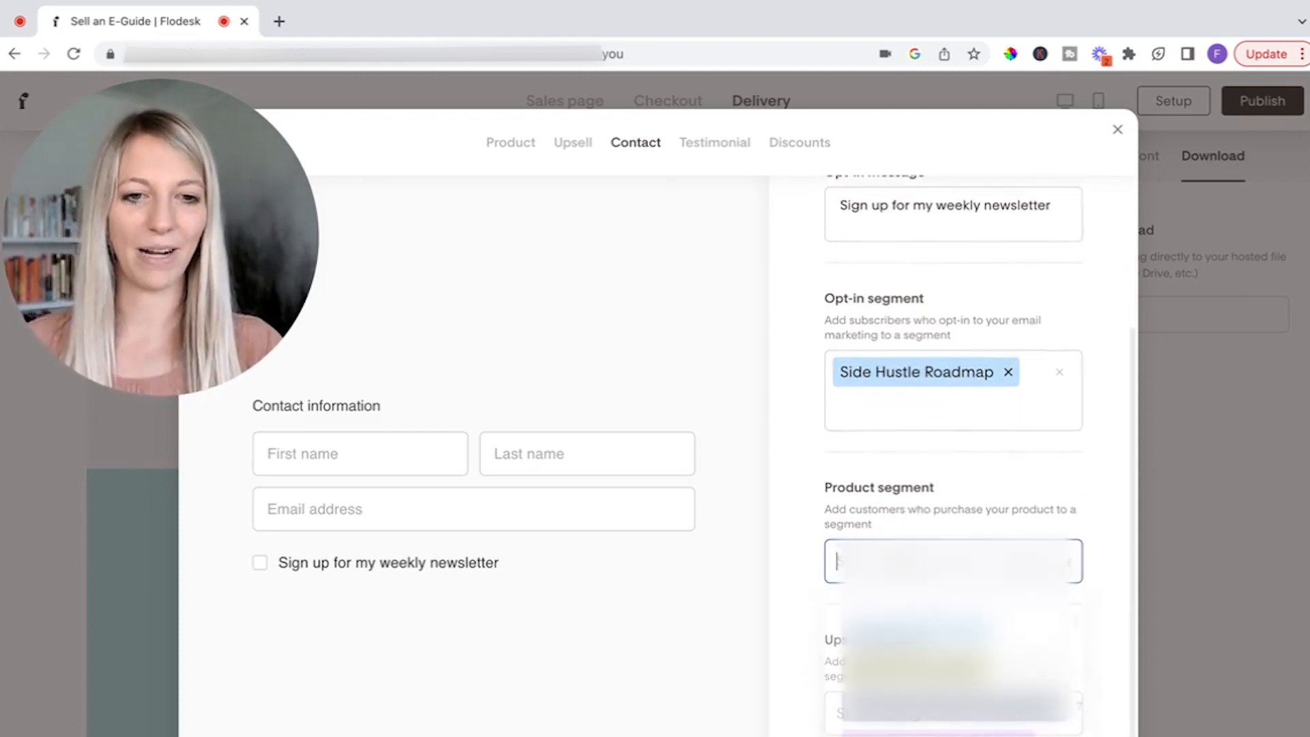
{"action": "left_click", "coordinate": [909, 630]}
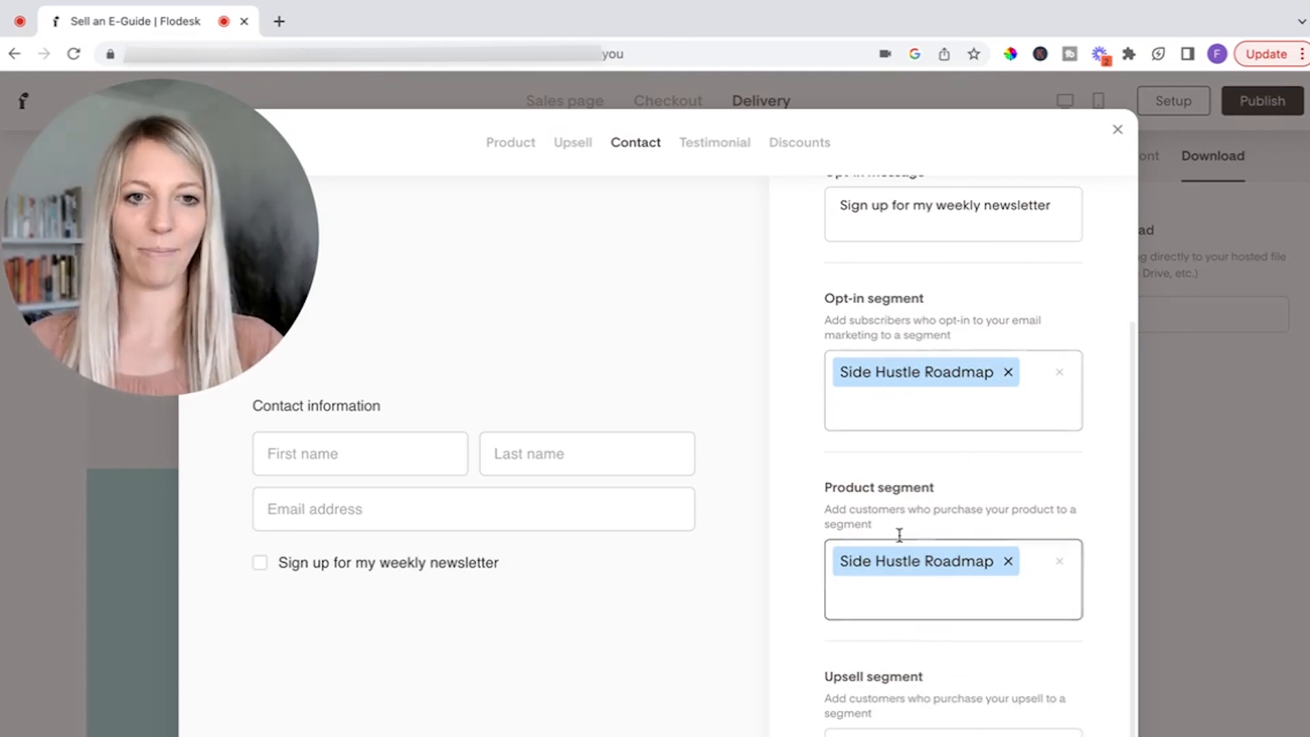
Replace the opt-in segment Side Hustle Roadmap with the E-Mail Newsletter segment.
{"action": "left_click", "coordinate": [1008, 374]}
{"action": "left_click", "coordinate": [1009, 374]}
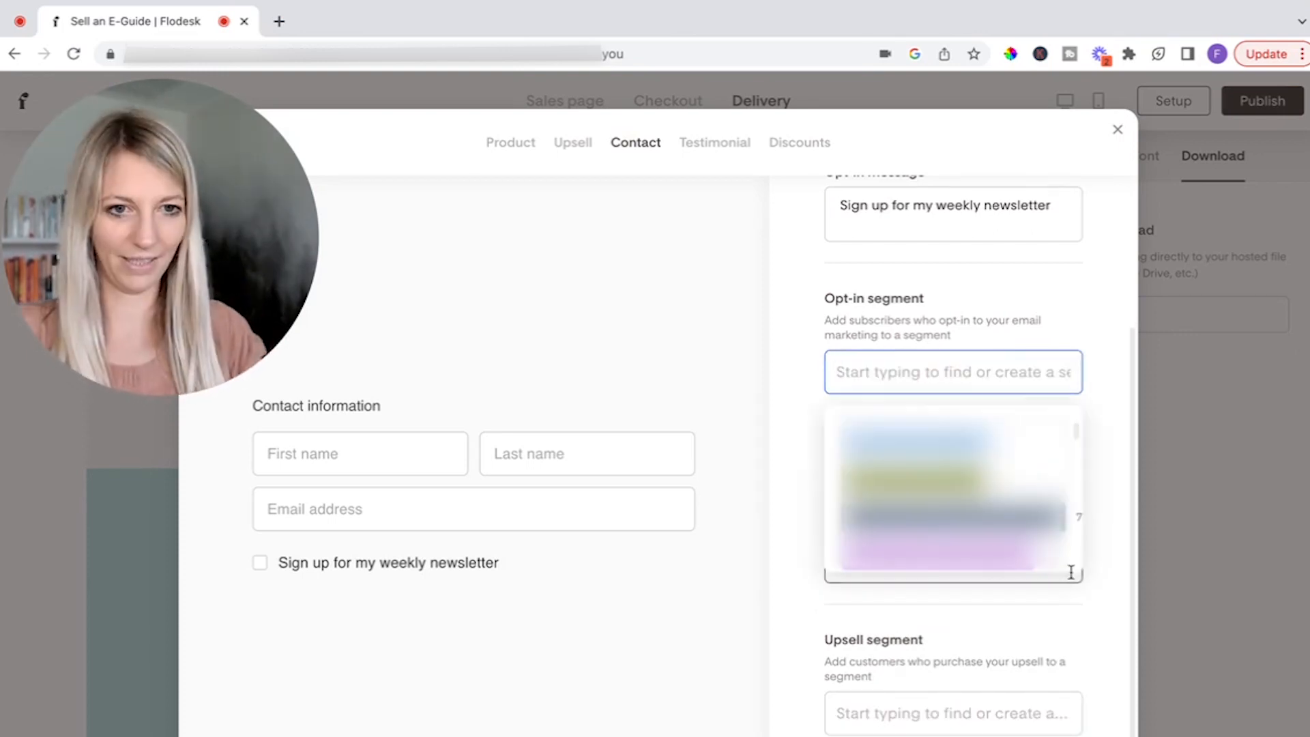
{"action": "scroll", "coordinate": [1064, 546], "scroll_direction": "down", "scroll_amount": 3}
{"action": "scroll", "coordinate": [953, 491], "scroll_direction": "down", "scroll_amount": 3}
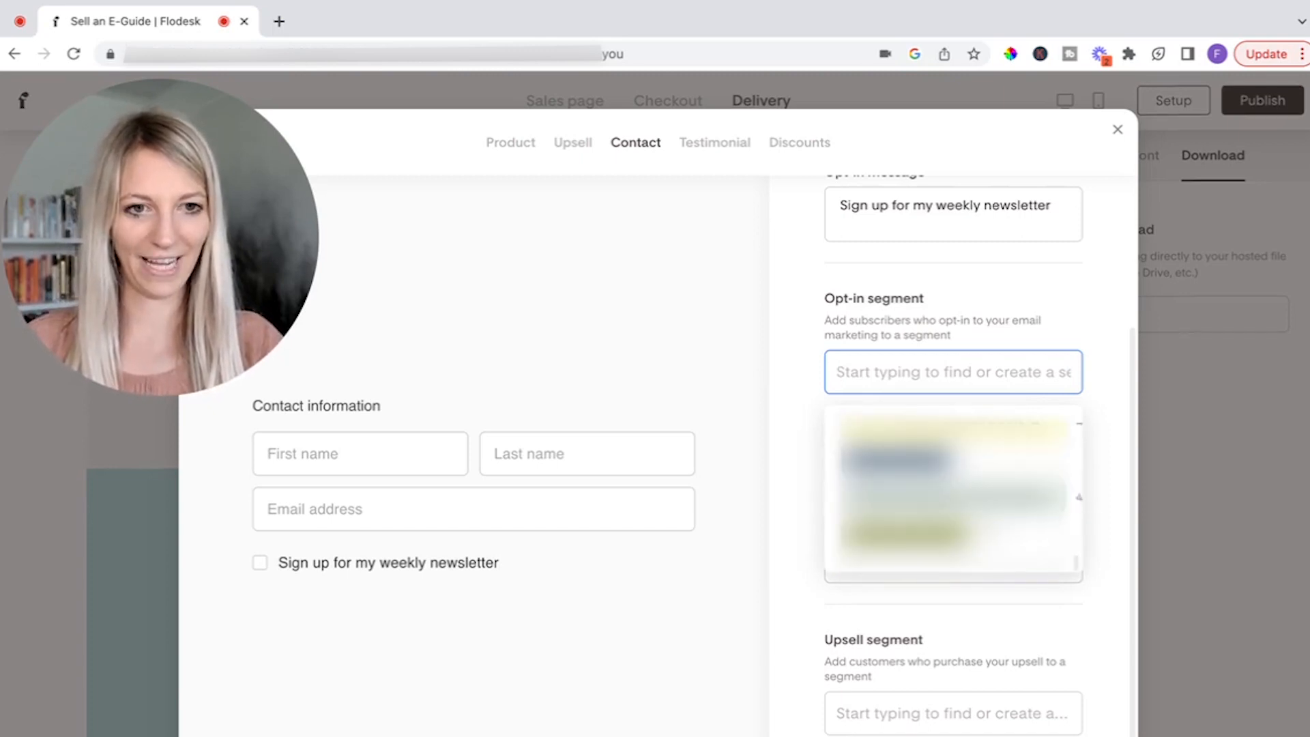
{"action": "left_click", "coordinate": [1003, 494]}
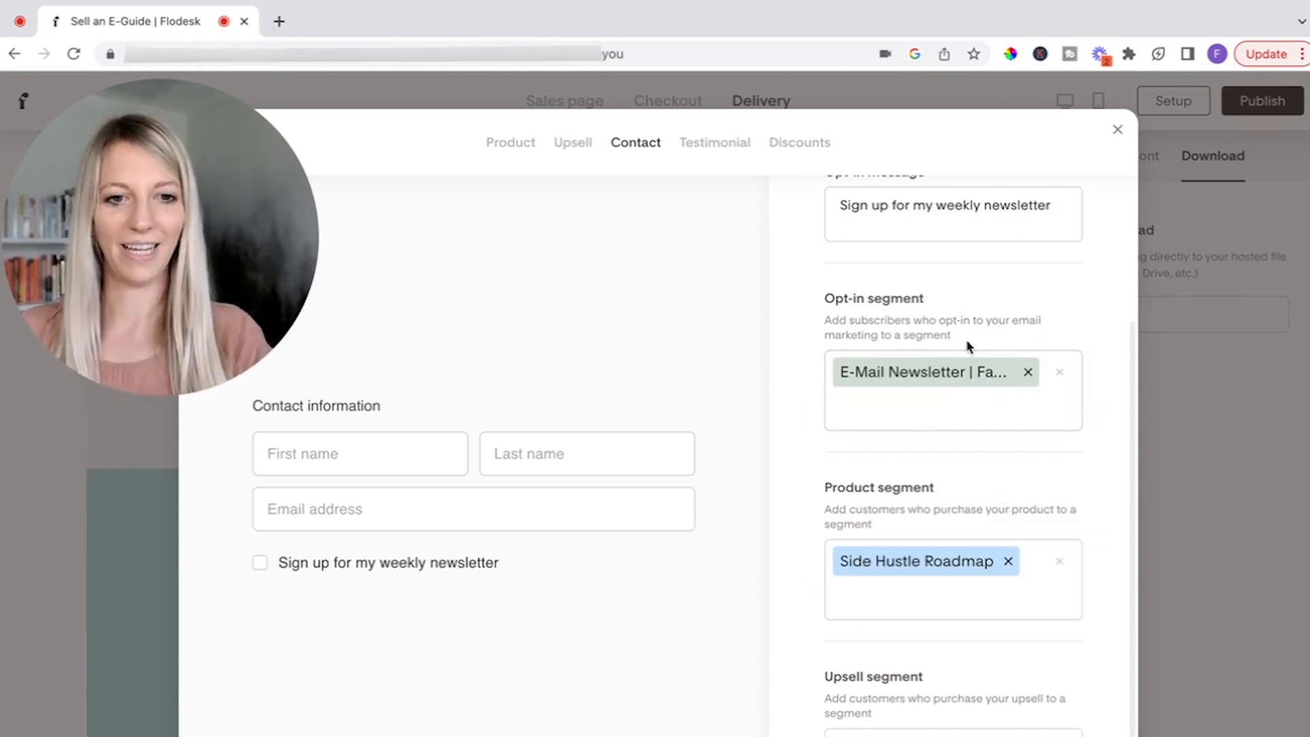
{"action": "scroll", "coordinate": [936, 641], "scroll_direction": "down", "scroll_amount": 1}
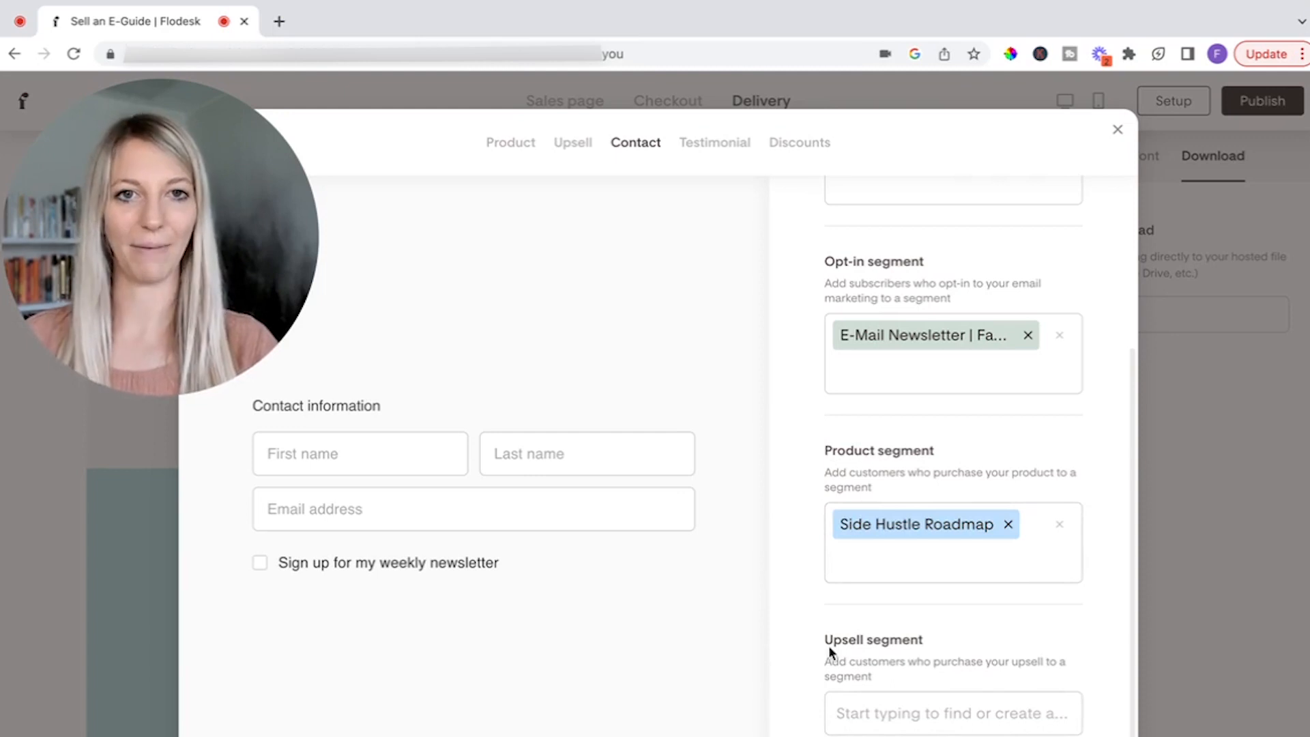
Review the testimonial settings, including the image upload, testimonial text and customer name.
{"action": "left_click", "coordinate": [729, 152]}
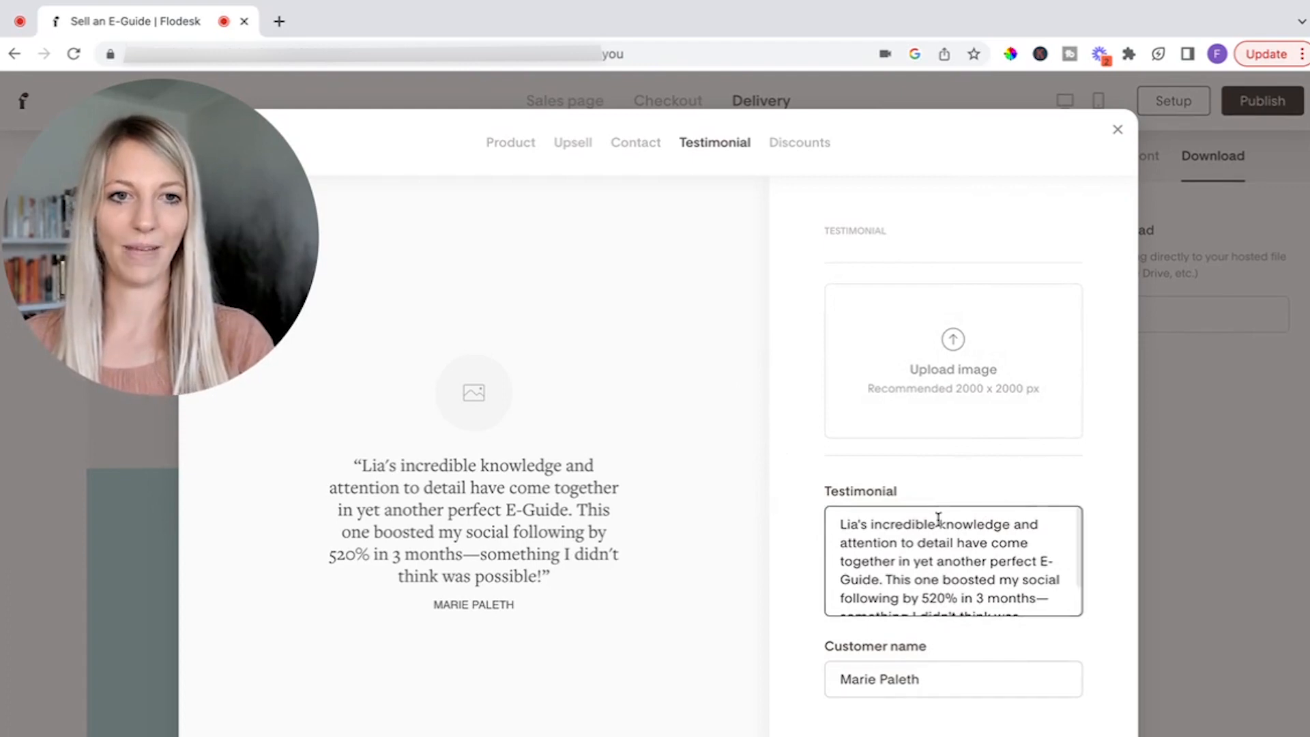
{"action": "scroll", "coordinate": [936, 518], "scroll_direction": "down", "scroll_amount": 2}
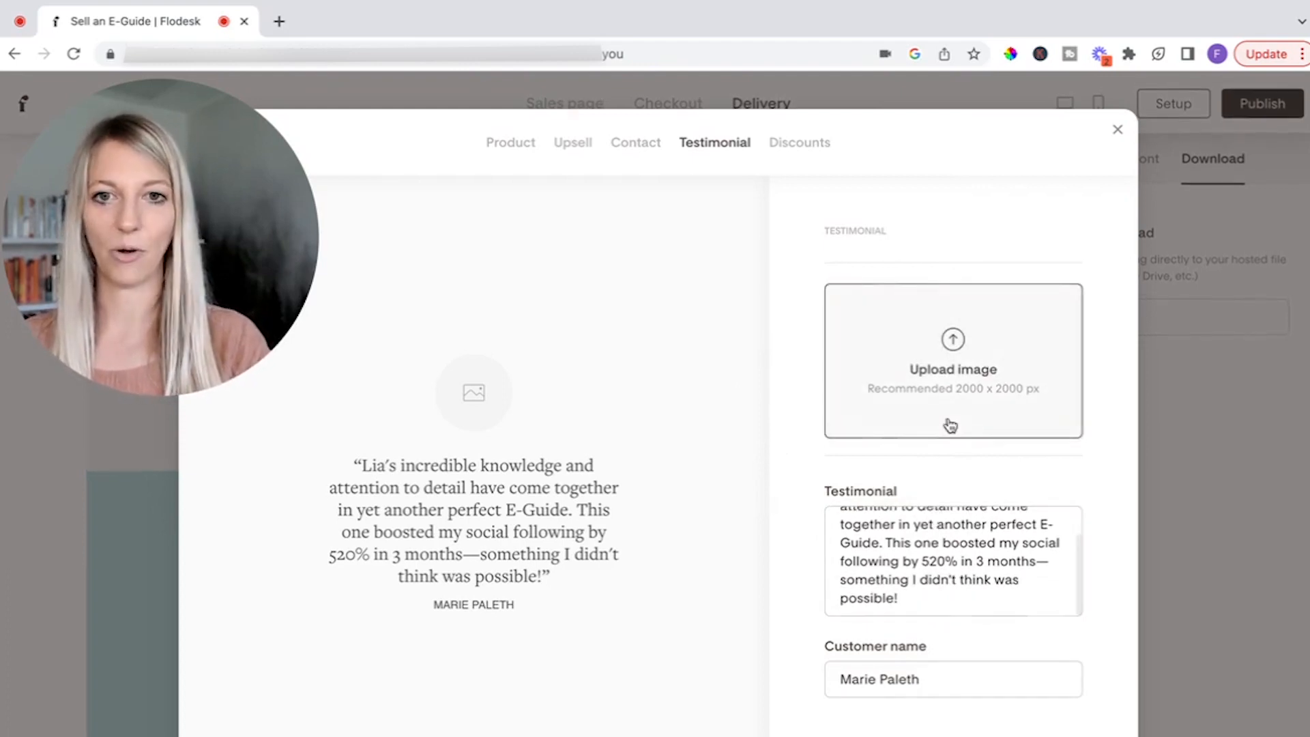
Begin a new discount code in the discount settings, naming it 50% OFF with the code HAPPYFRIDAY50.
{"action": "left_click", "coordinate": [805, 140]}
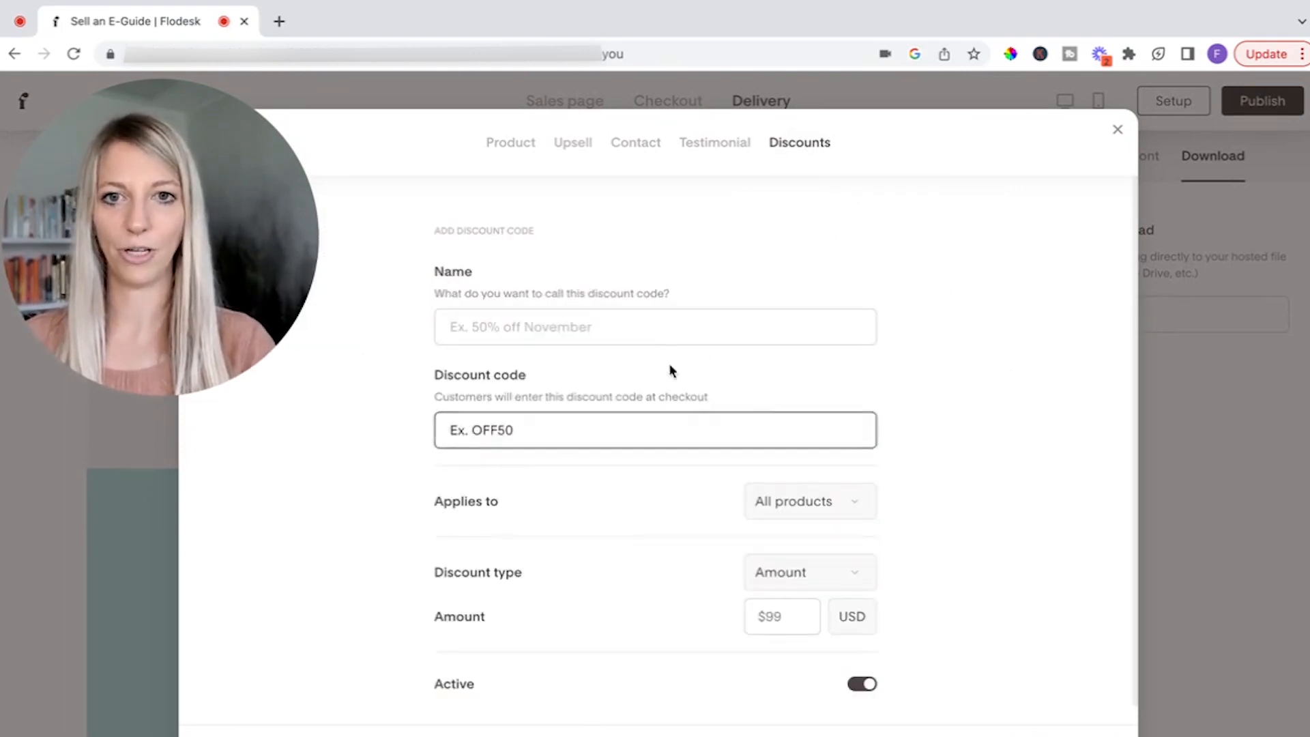
{"action": "left_click", "coordinate": [645, 327]}
{"action": "type", "text": "50% OFF"}
{"action": "left_click", "coordinate": [643, 427]}
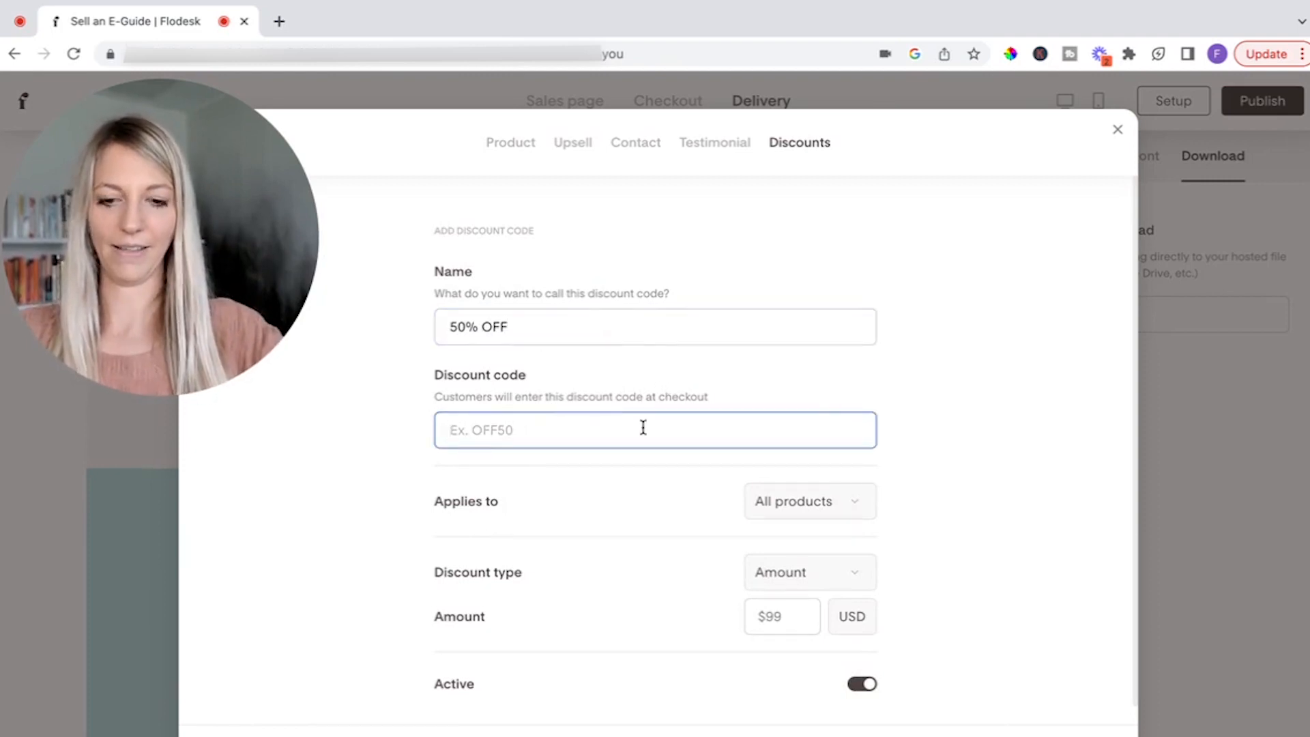
{"action": "type", "text": "HAPPY"}
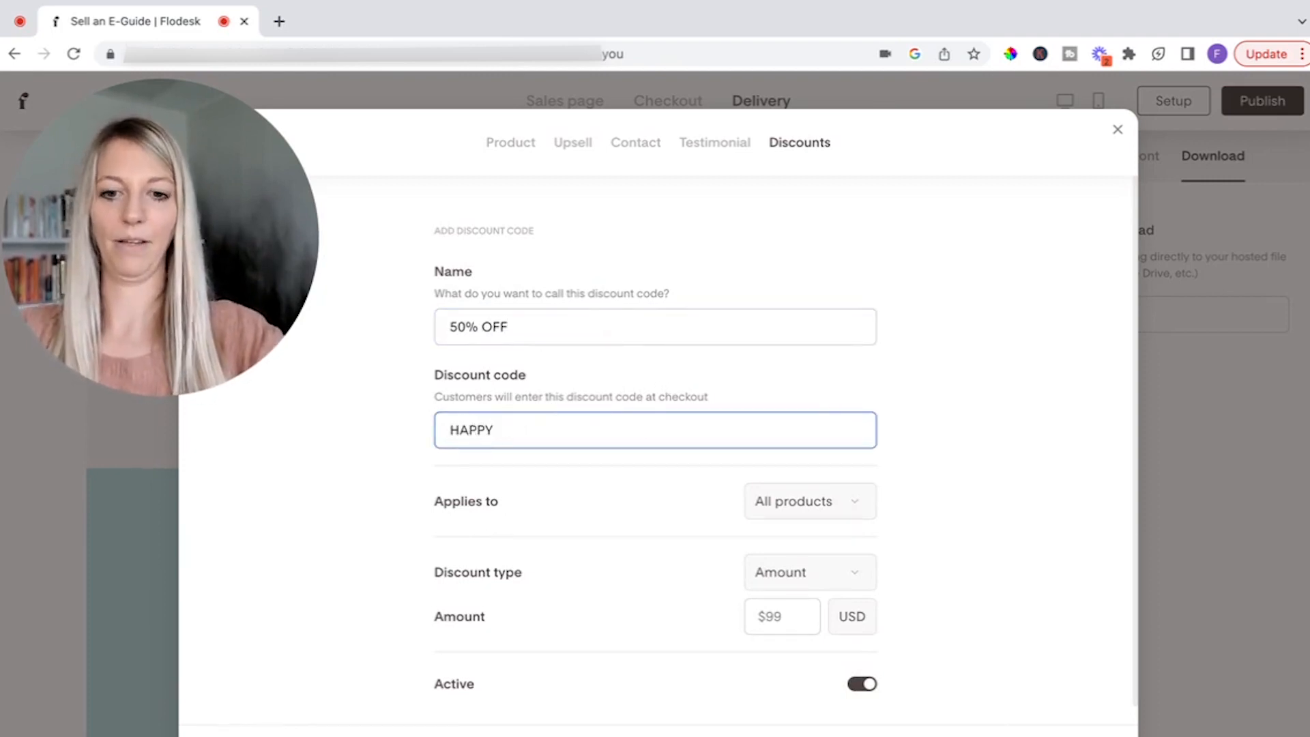
{"action": "type", "text": "FRIDAY2"}
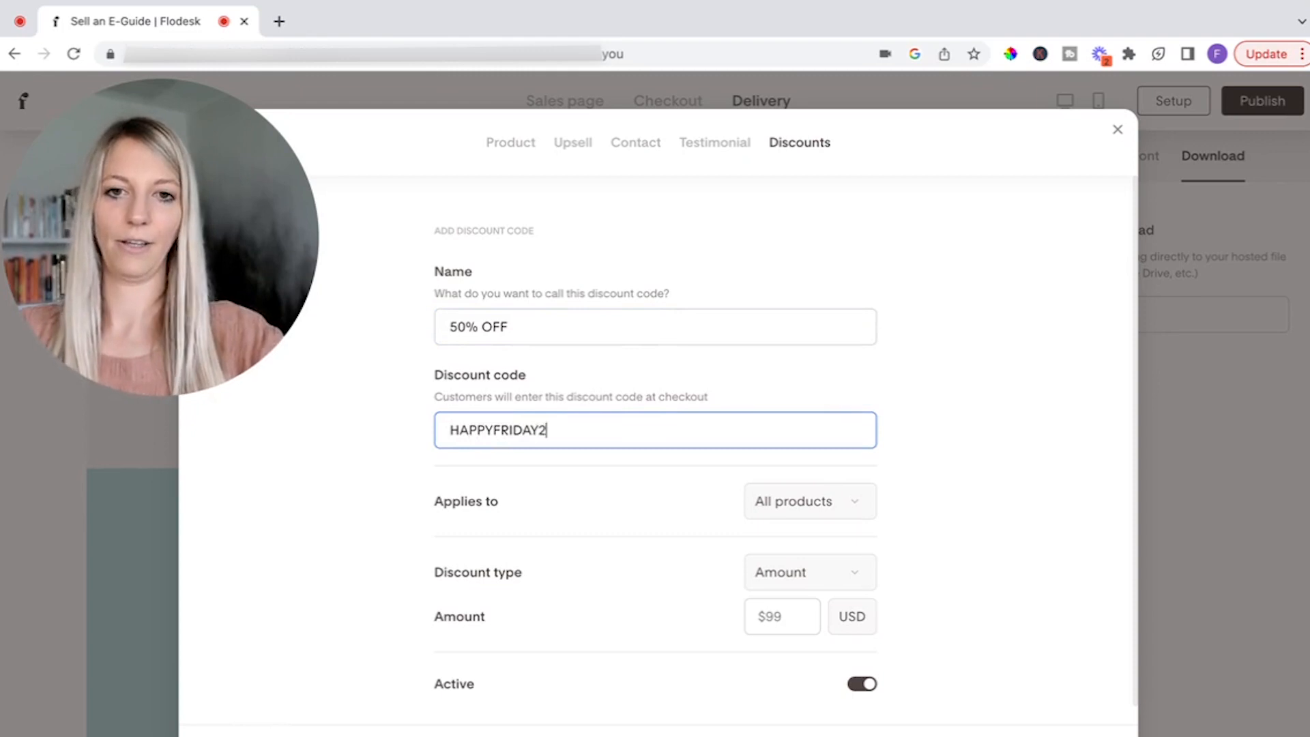
{"action": "key", "text": "BackSpace"}
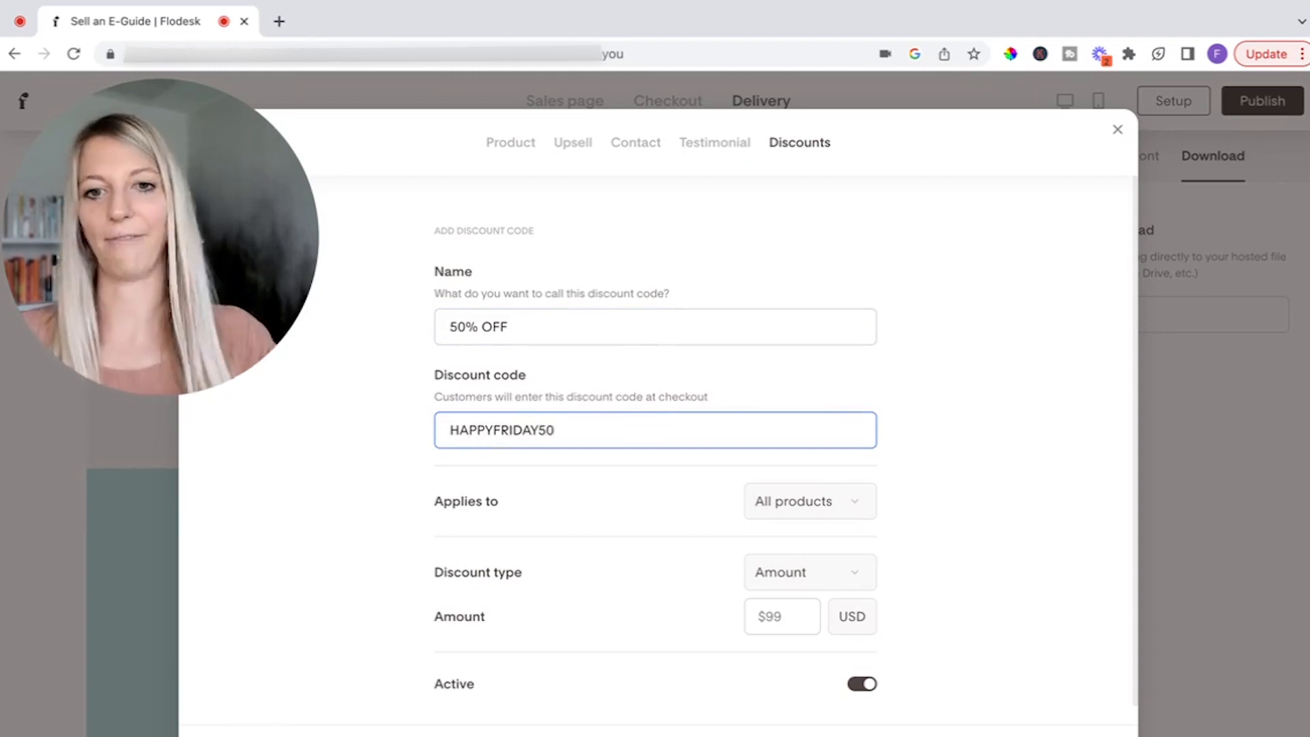
Examine which products the discount can apply to and the discount type choices, and try the Active setting off and back on.
{"action": "left_click", "coordinate": [850, 502]}
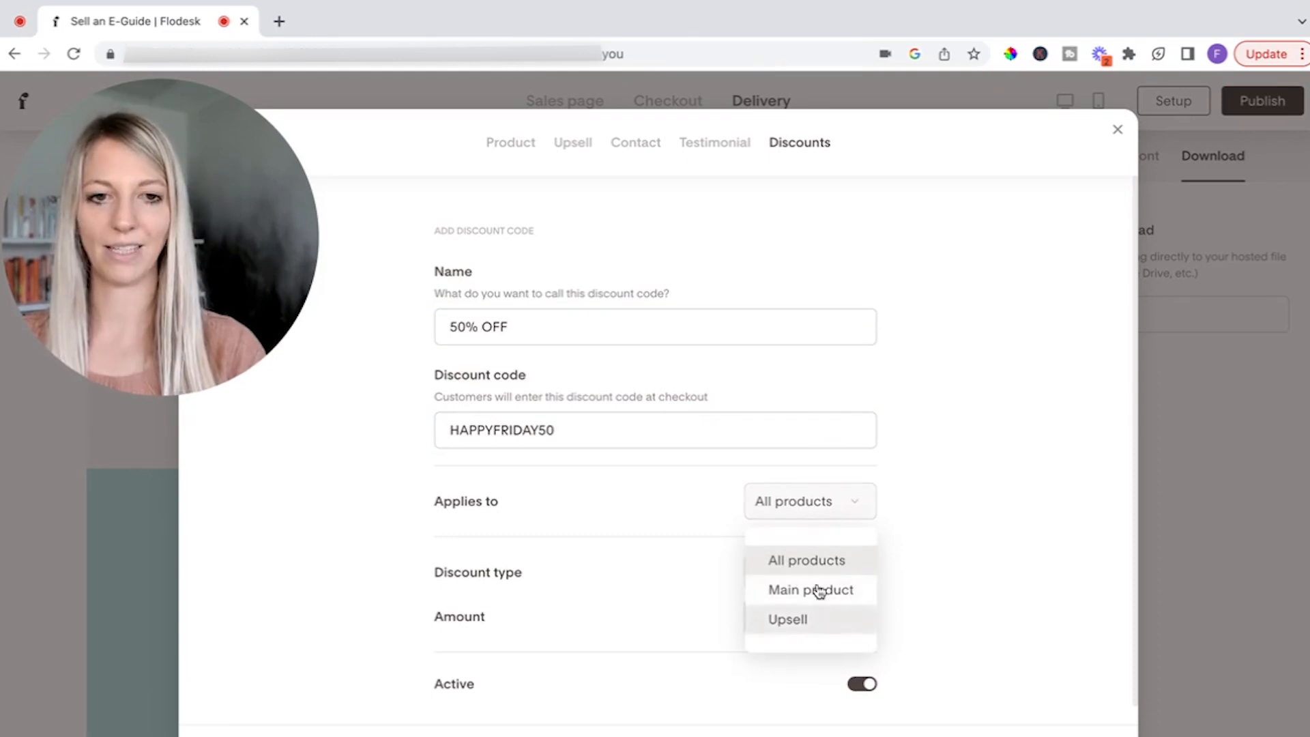
{"action": "left_click", "coordinate": [858, 505]}
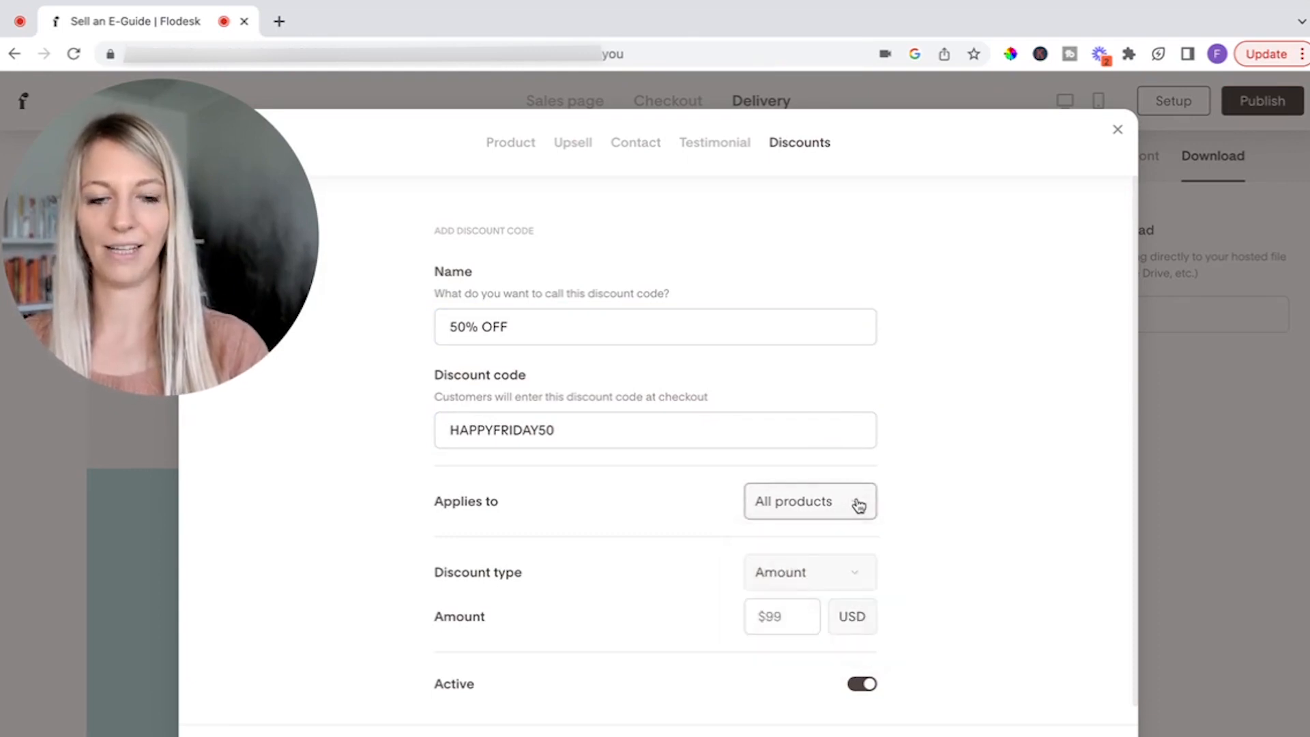
{"action": "left_click", "coordinate": [842, 585]}
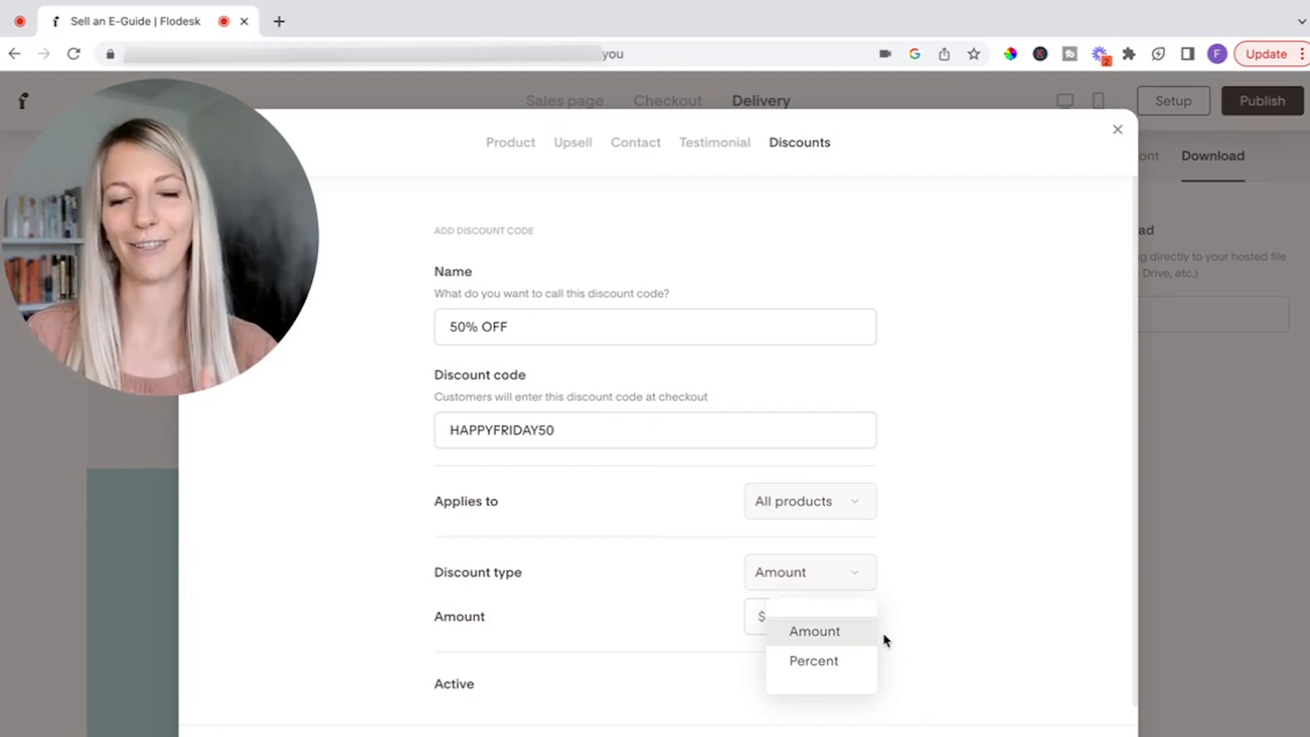
{"action": "left_click", "coordinate": [929, 595]}
{"action": "left_click", "coordinate": [863, 686]}
{"action": "left_click", "coordinate": [865, 687]}
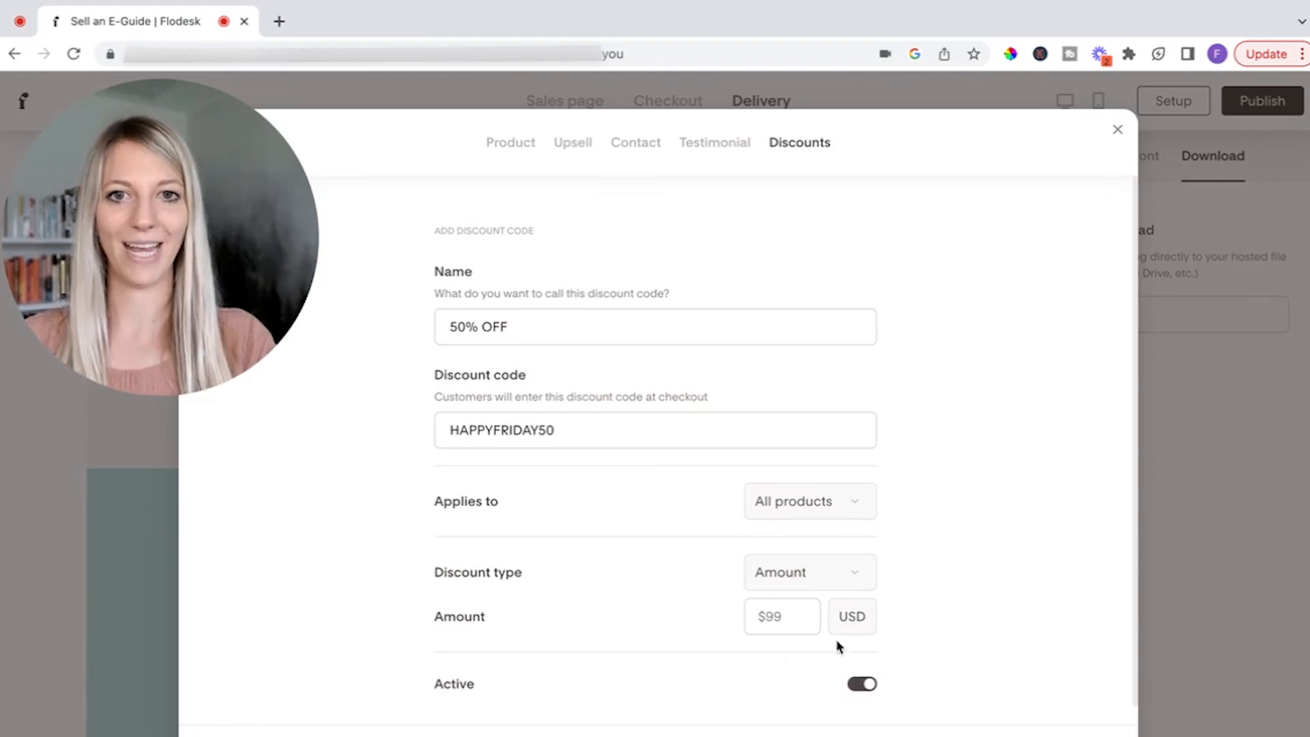
{"action": "scroll", "coordinate": [840, 644], "scroll_direction": "down", "scroll_amount": 1}
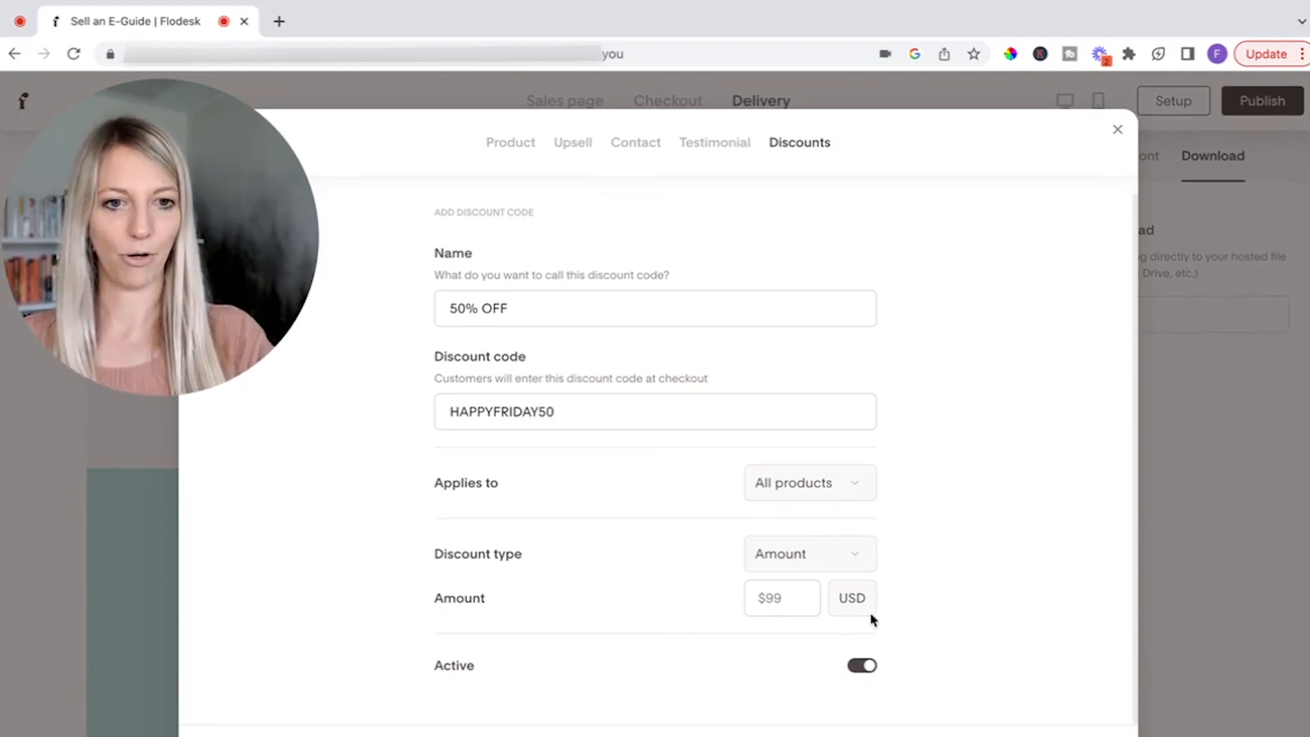
{"action": "scroll", "coordinate": [871, 617], "scroll_direction": "up", "scroll_amount": 1}
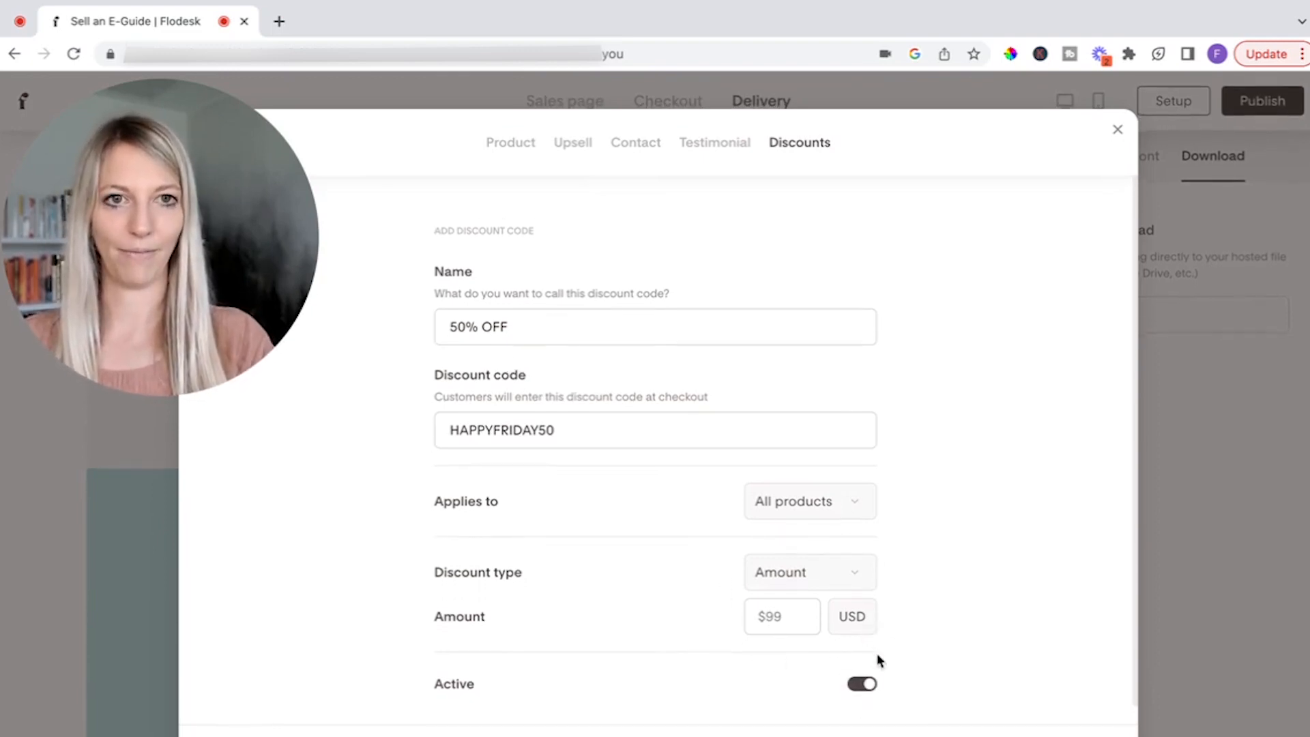
Discard the new discount code and close the checkout setup to return to the delivery page.
{"action": "left_click", "coordinate": [861, 736]}
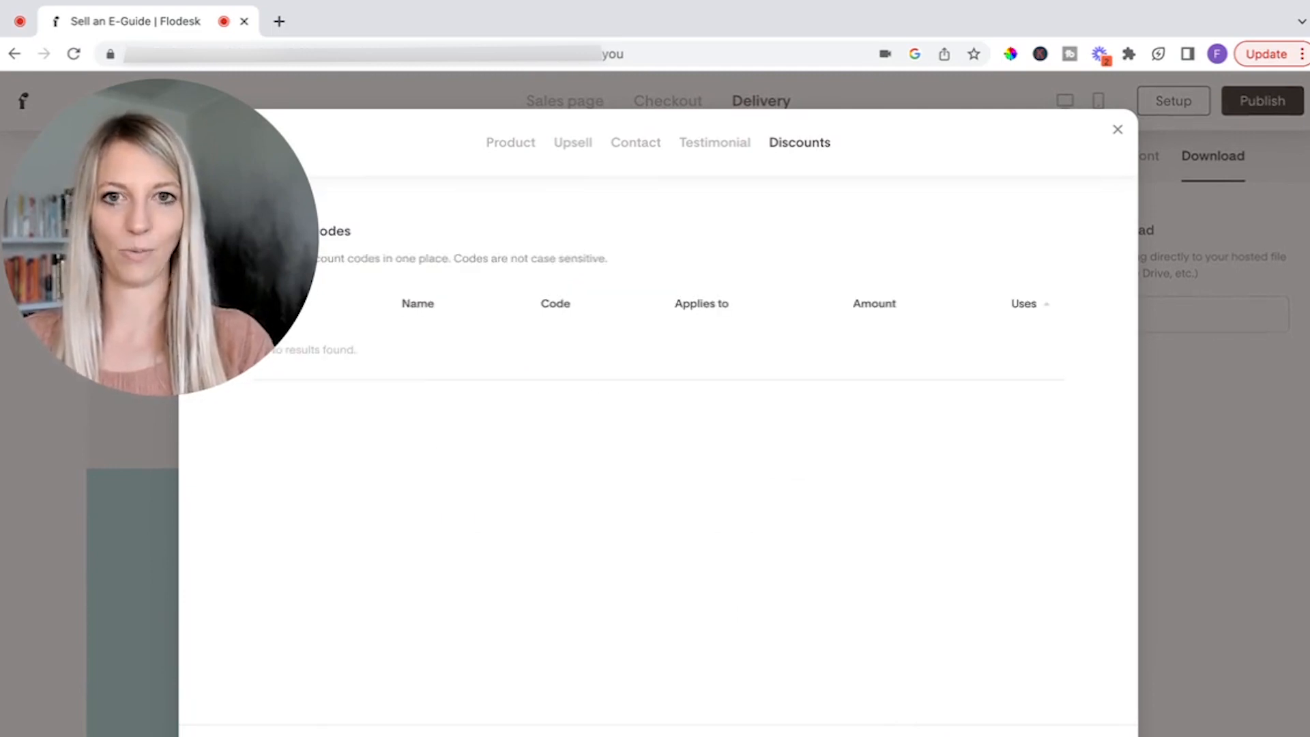
{"action": "left_click", "coordinate": [1112, 132]}
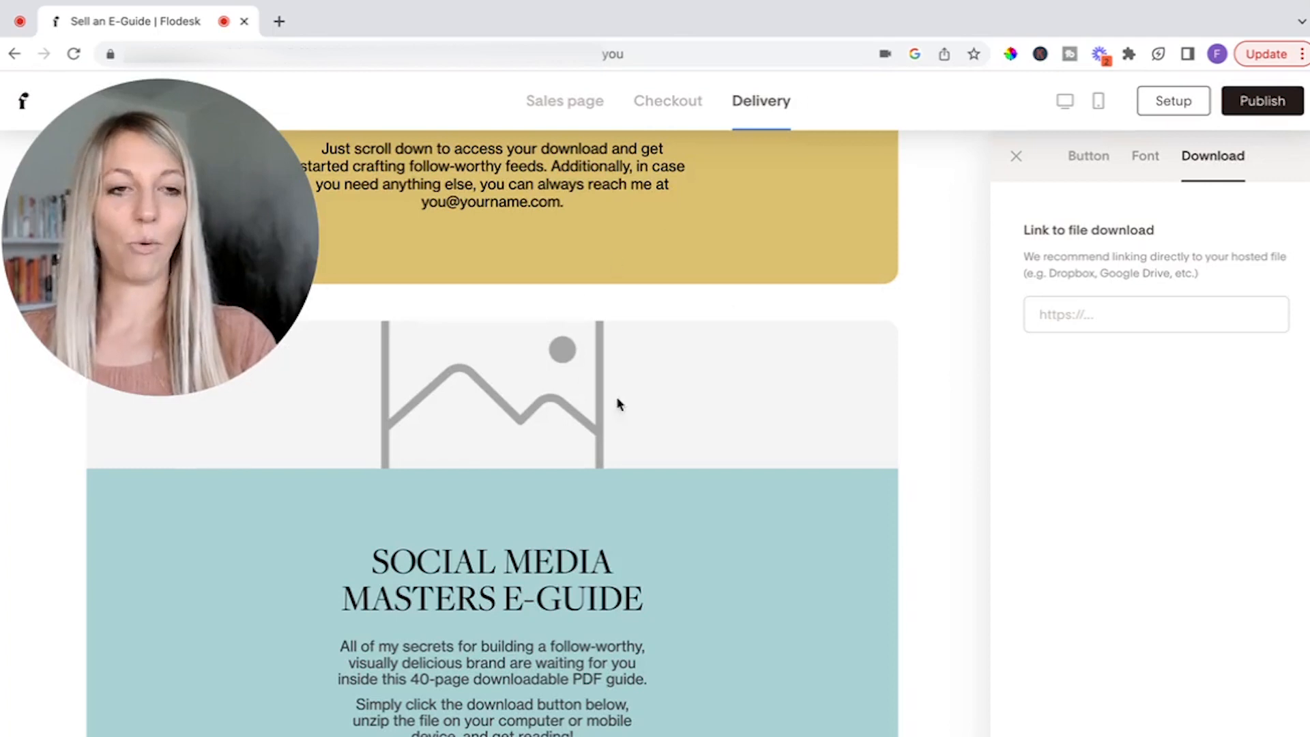